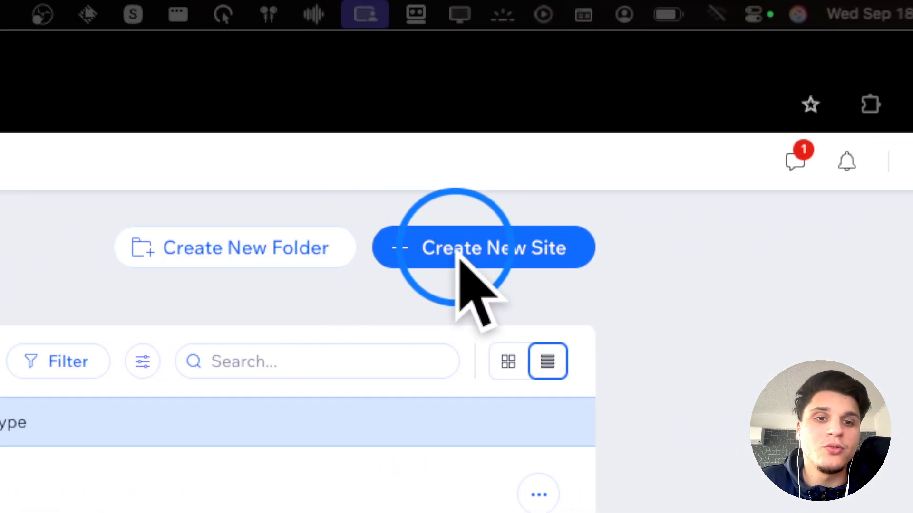
Step: Create a new site without the AI chat and set its website type to Sports Trainer
{"action": "left_click", "coordinate": [457, 249]}
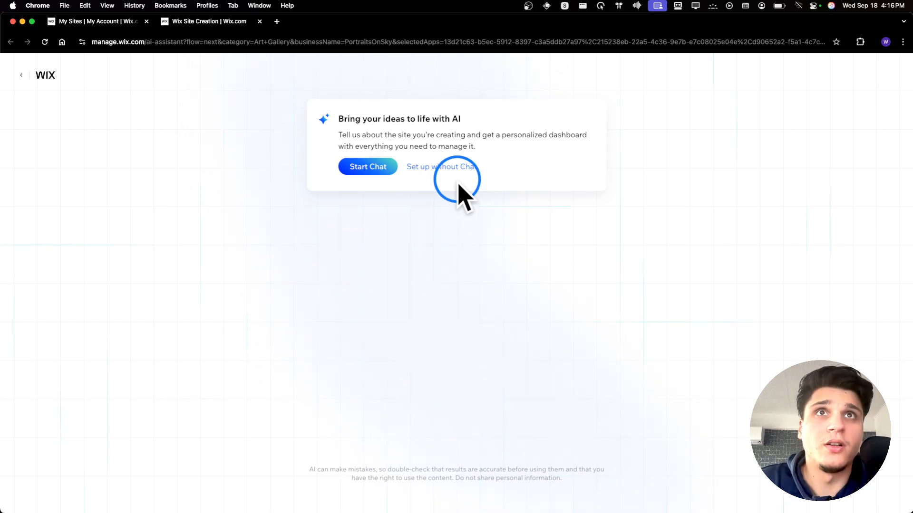
{"action": "left_click", "coordinate": [452, 171]}
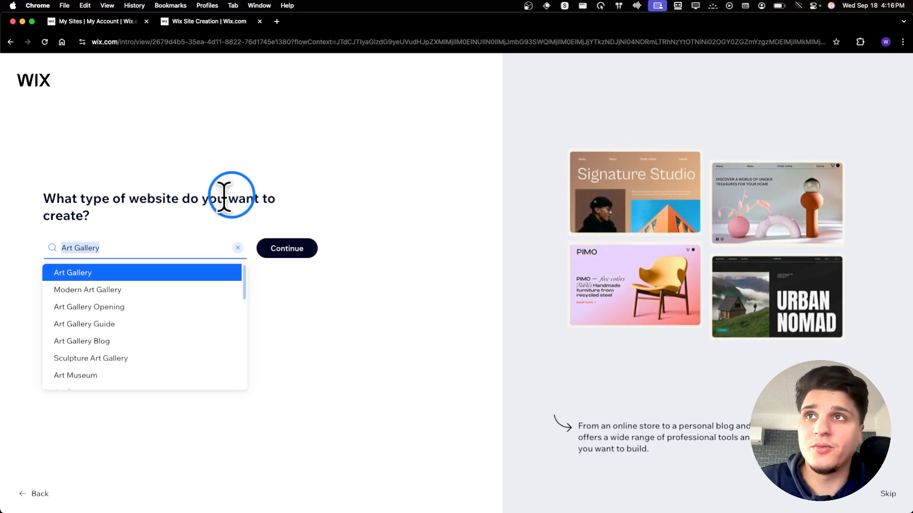
{"action": "key", "text": "BackSpace"}
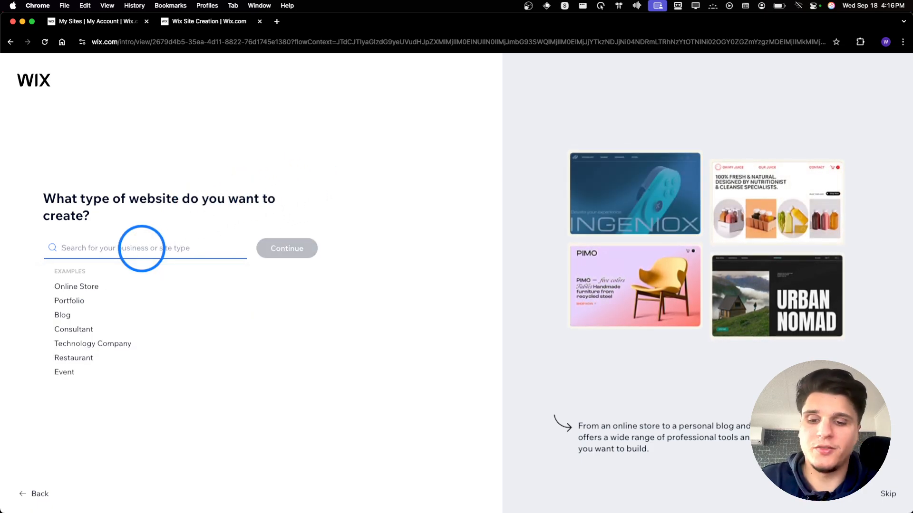
{"action": "type", "text": "sport"}
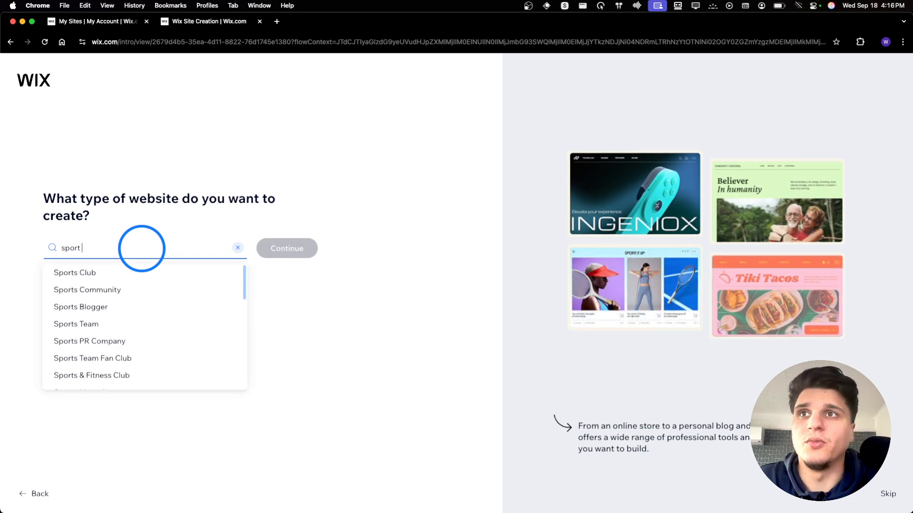
{"action": "scroll", "coordinate": [176, 328], "scroll_direction": "down", "scroll_amount": 10}
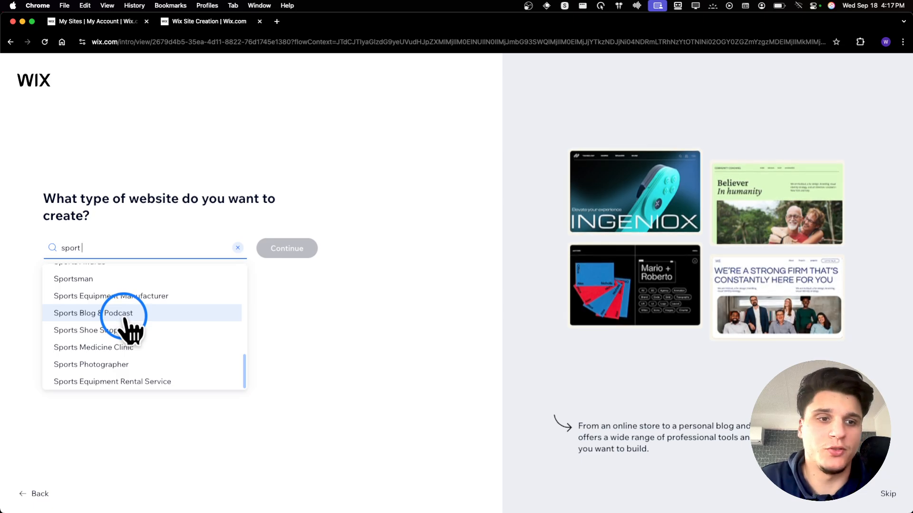
{"action": "scroll", "coordinate": [151, 328], "scroll_direction": "up", "scroll_amount": 3}
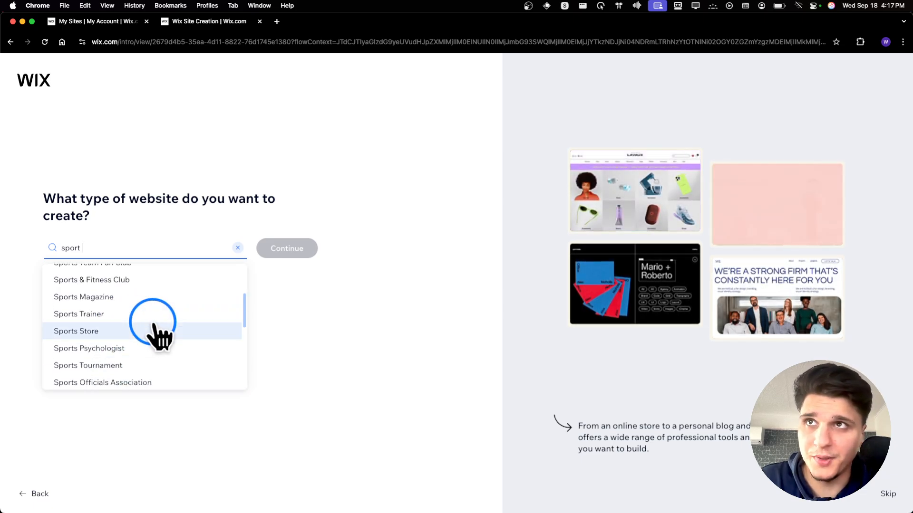
{"action": "left_click", "coordinate": [151, 315]}
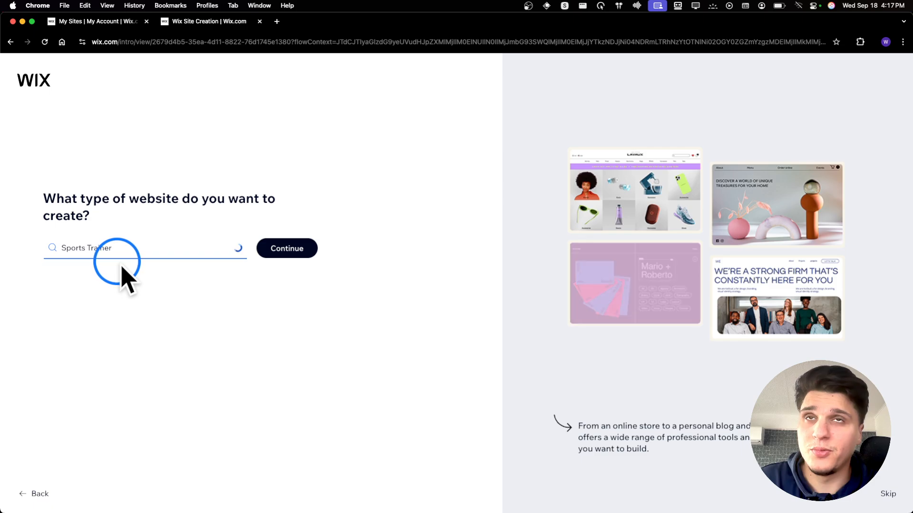
{"action": "left_click", "coordinate": [281, 251]}
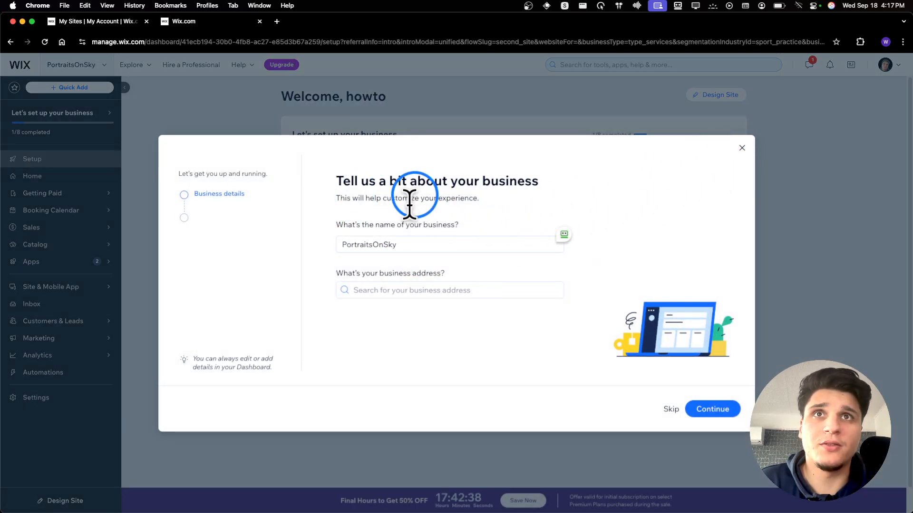
Step: Replace the prefilled business name with TrainerDavid
{"action": "double_click", "coordinate": [425, 244]}
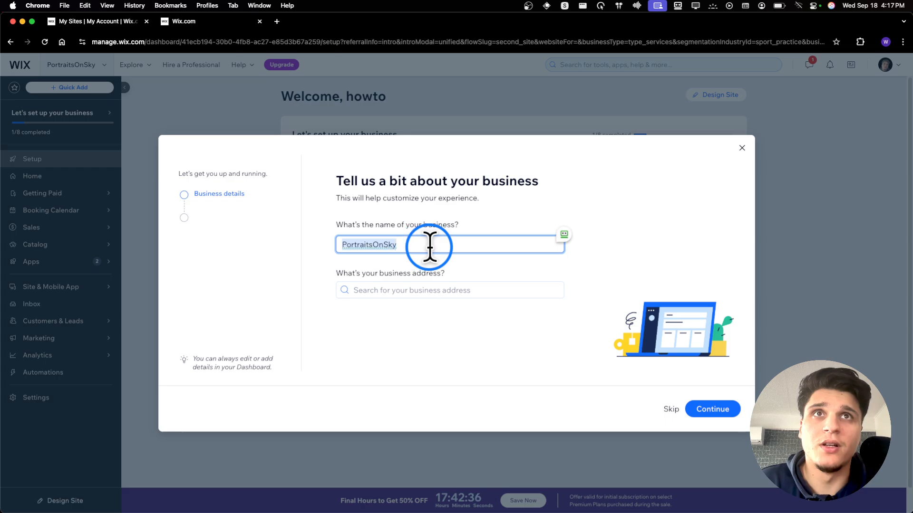
{"action": "key", "text": "BackSpace"}
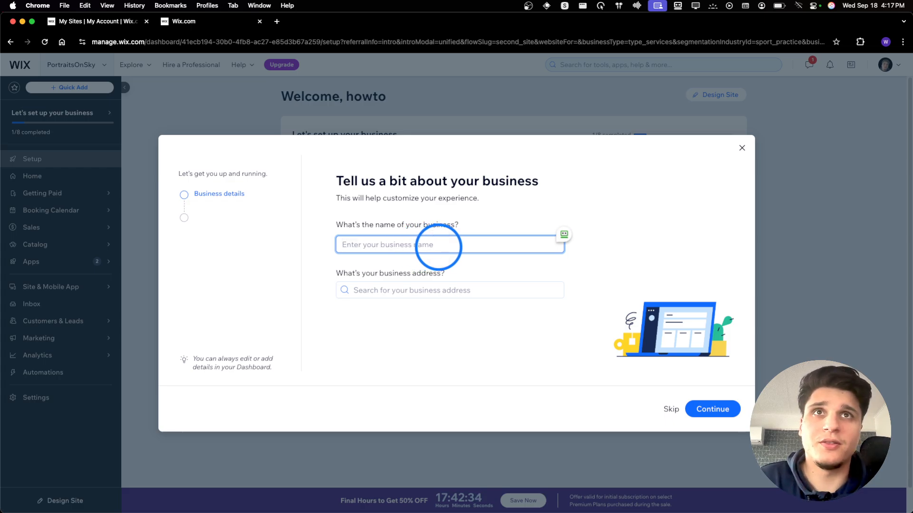
{"action": "type", "text": "Co"}
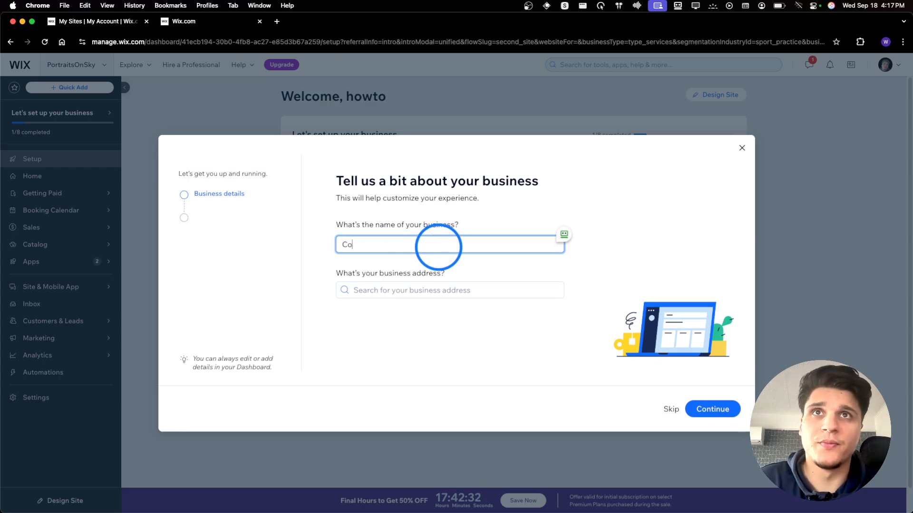
{"action": "key", "text": "BackSpace"}
{"action": "key", "text": "BackSpace"}
{"action": "type", "text": "TrainerDavid"}
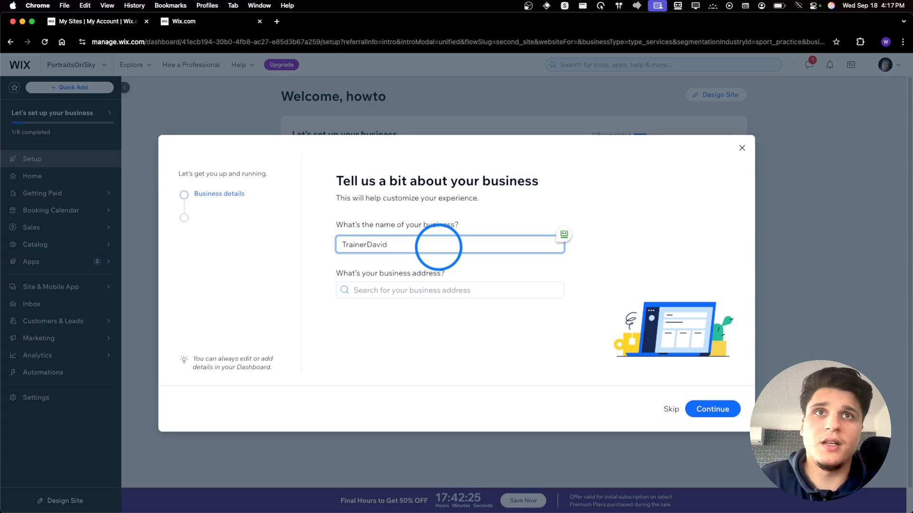
Step: Set the business address to the suggested Bucharest, Romania and submit the business details
{"action": "left_click", "coordinate": [501, 286]}
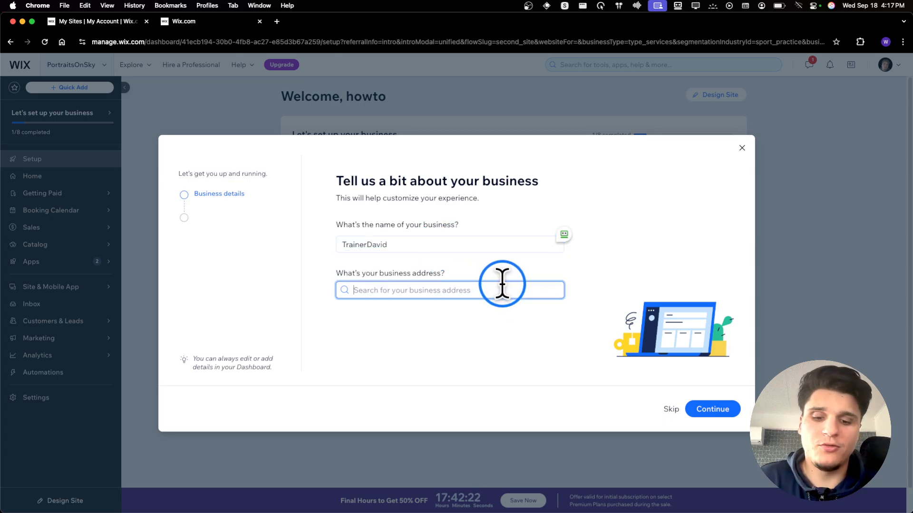
{"action": "type", "text": "Romania"}
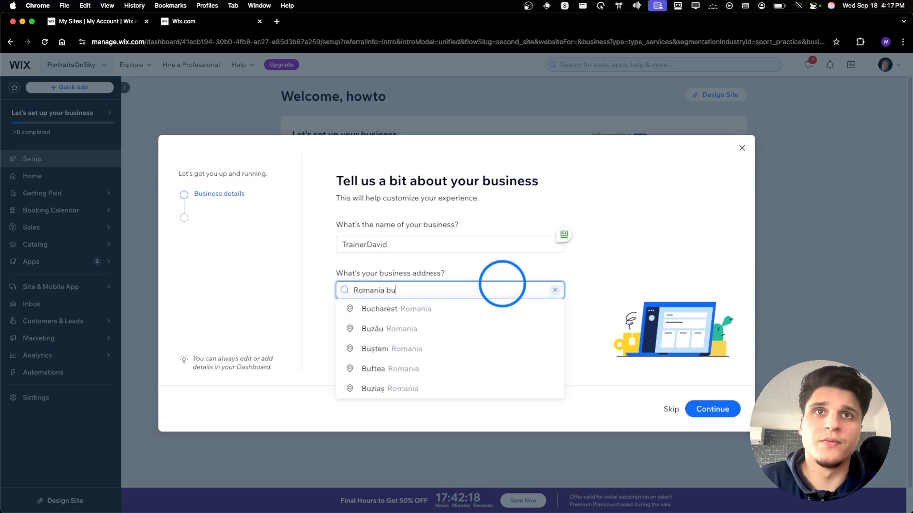
{"action": "type", "text": " bu"}
{"action": "left_click", "coordinate": [464, 312]}
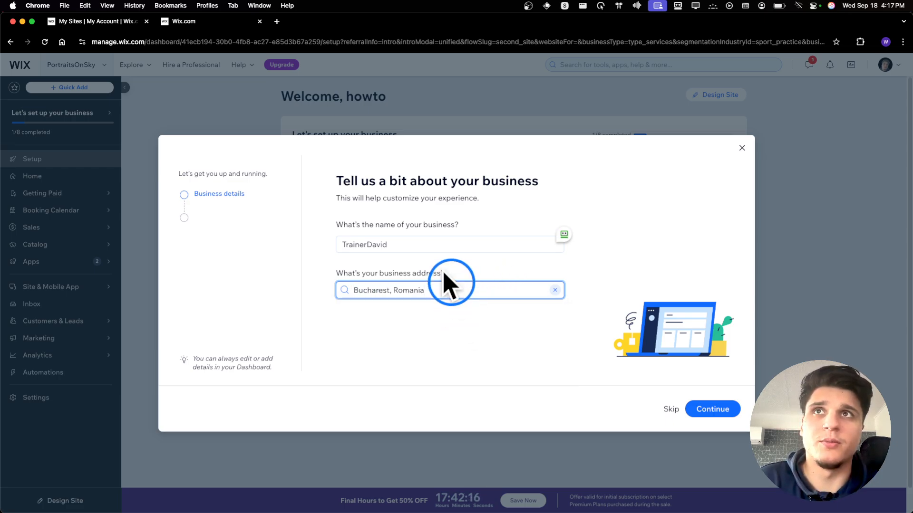
{"action": "left_click", "coordinate": [715, 410]}
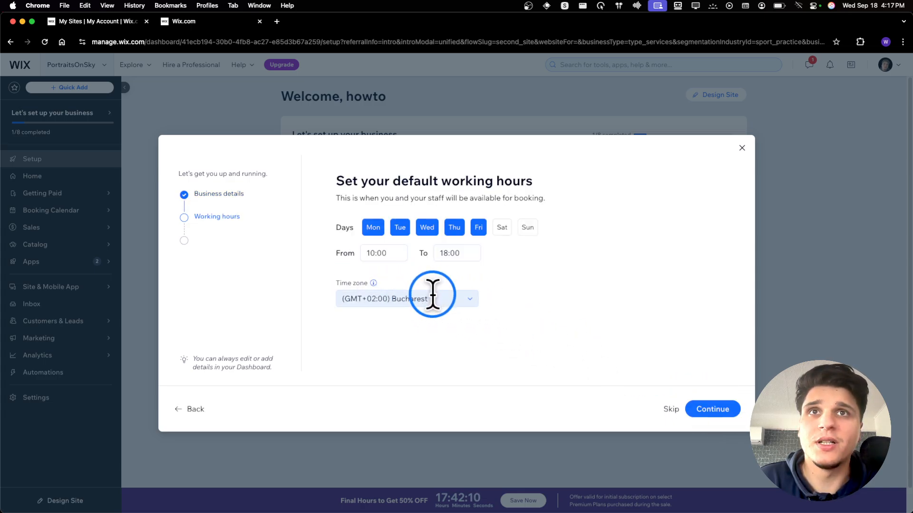
Step: Add Sunday to the default working days, leaving Saturday off, and submit the working hours
{"action": "left_click", "coordinate": [502, 231]}
{"action": "left_click", "coordinate": [523, 231]}
{"action": "left_click", "coordinate": [497, 230]}
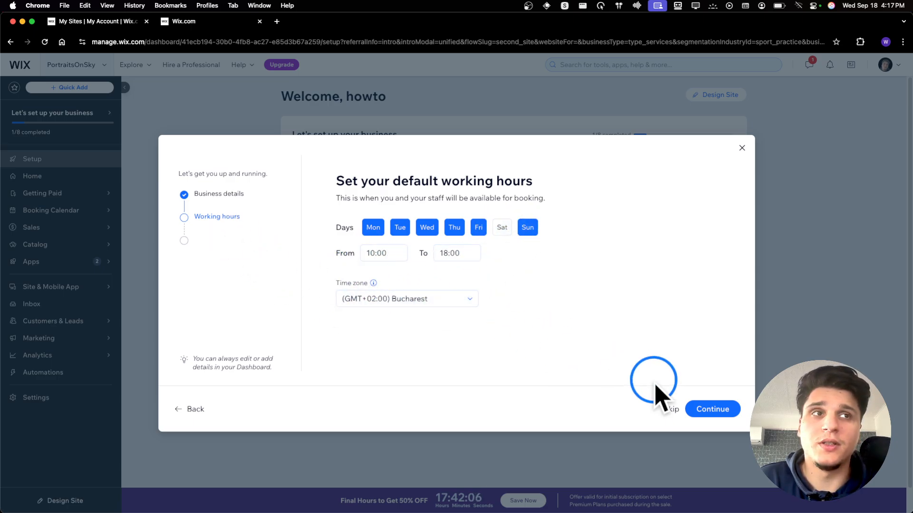
{"action": "left_click", "coordinate": [704, 412]}
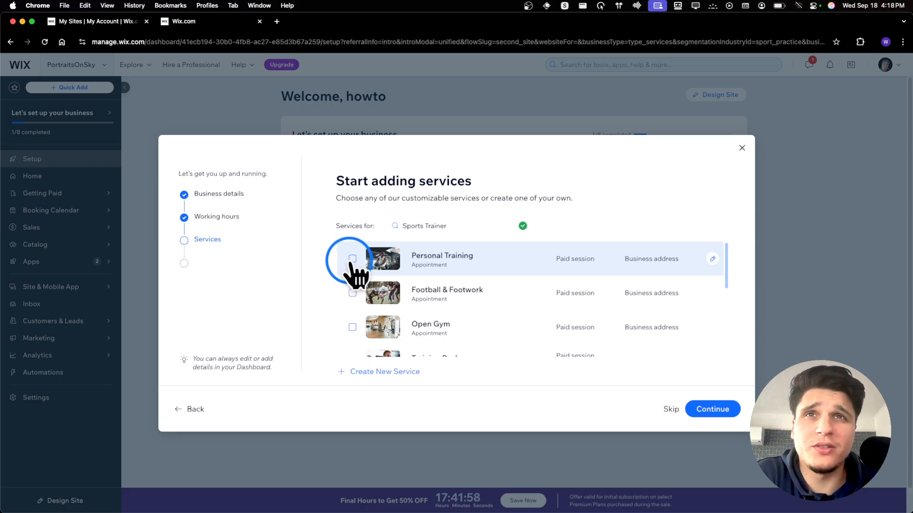
Step: Add the Personal Training, Full Day Training and Open Gym services and submit the selection
{"action": "left_click", "coordinate": [352, 260]}
{"action": "scroll", "coordinate": [354, 316], "scroll_direction": "down", "scroll_amount": 3}
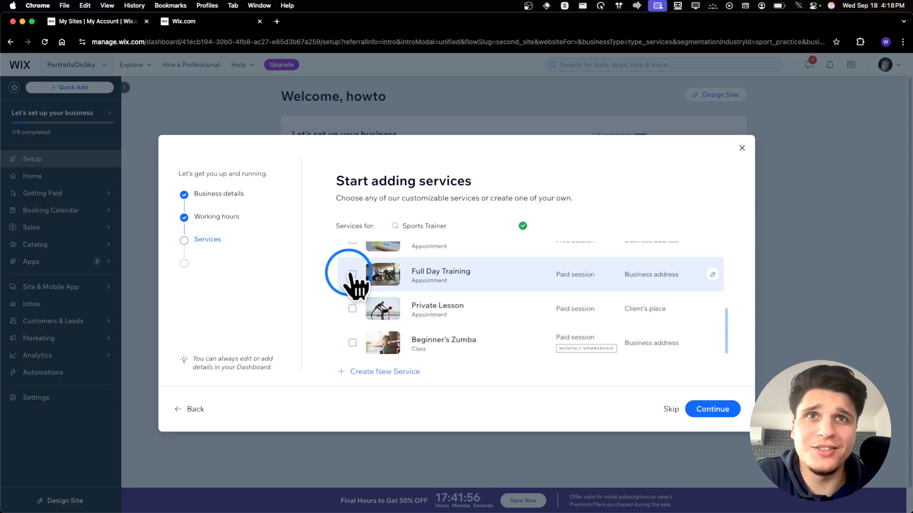
{"action": "left_click", "coordinate": [352, 274]}
{"action": "scroll", "coordinate": [380, 333], "scroll_direction": "up", "scroll_amount": 2}
{"action": "scroll", "coordinate": [419, 356], "scroll_direction": "up", "scroll_amount": 2}
{"action": "left_click", "coordinate": [352, 327]}
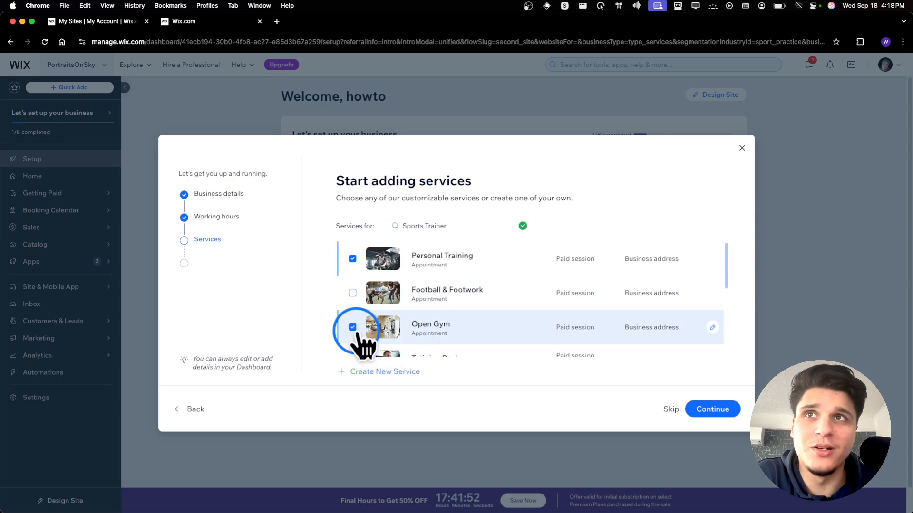
{"action": "left_click", "coordinate": [737, 425]}
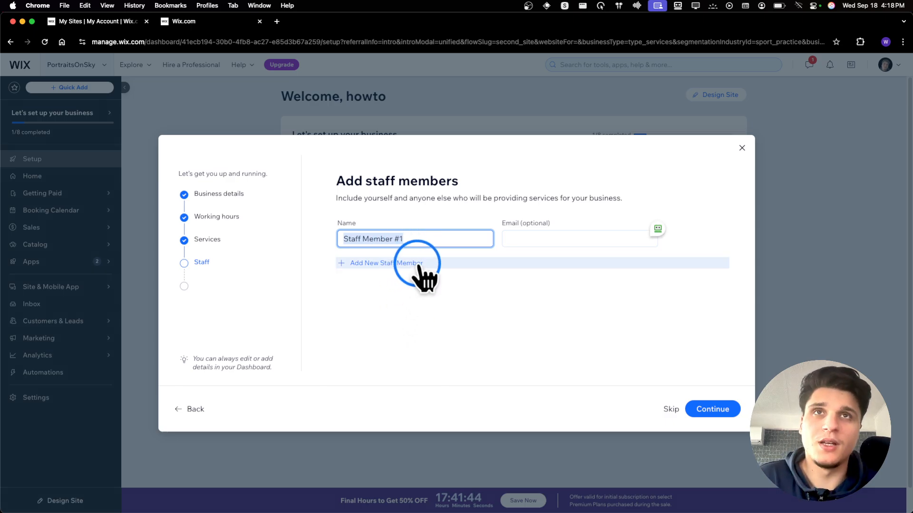
Step: Enter the first staff member's name and e-mail address
{"action": "type", "text": "d"}
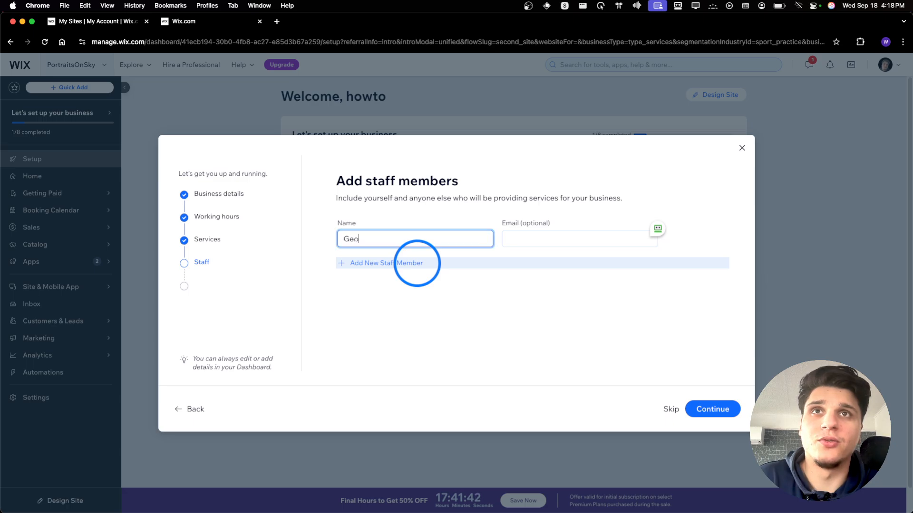
{"action": "left_click", "coordinate": [516, 239]}
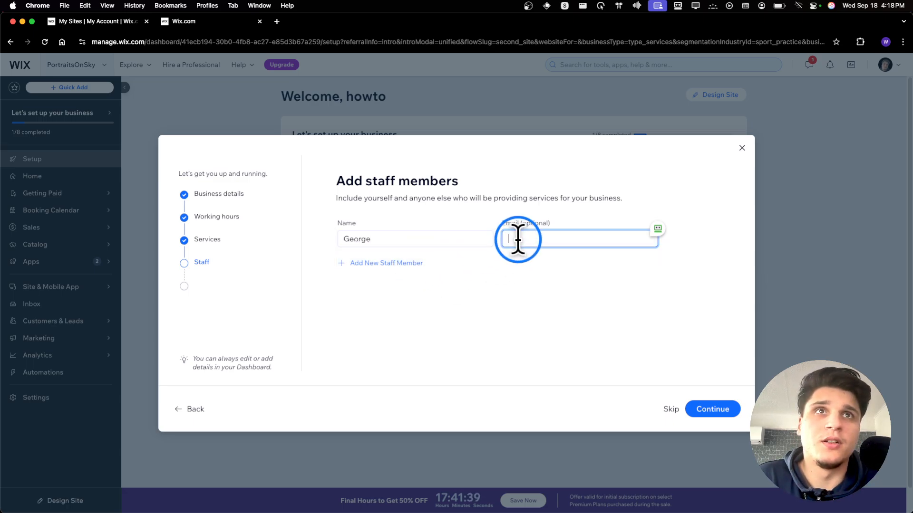
{"action": "type", "text": "Ger"}
{"action": "key", "text": "BackSpace"}
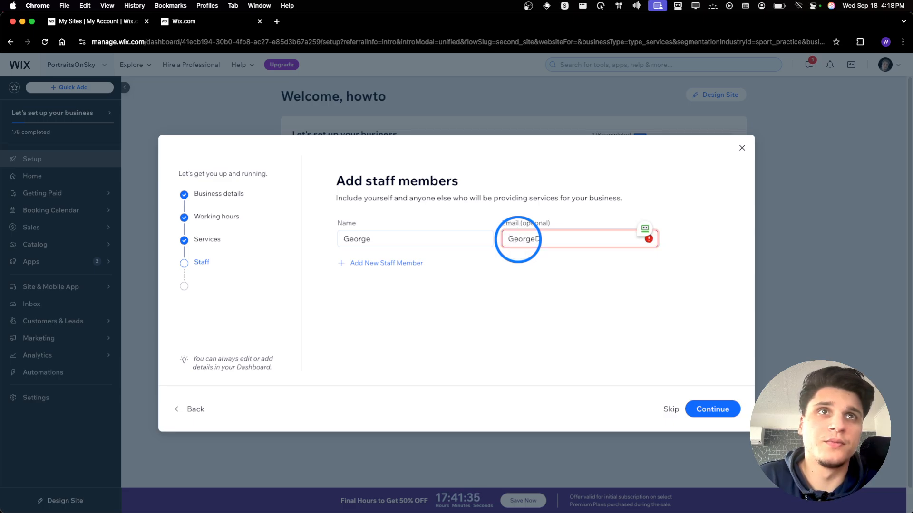
{"action": "type", "text": "@G"}
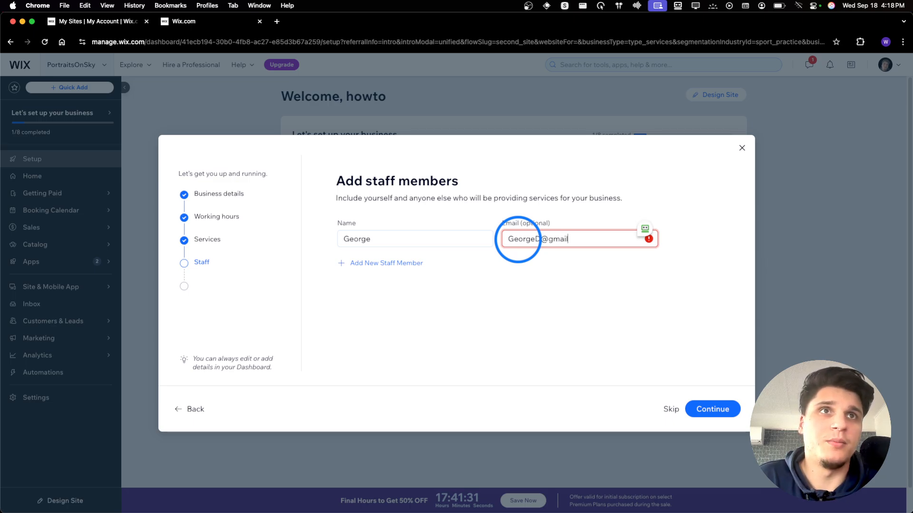
Step: Add a second staff member, enter their name and submit the staff list
{"action": "left_click", "coordinate": [380, 263]}
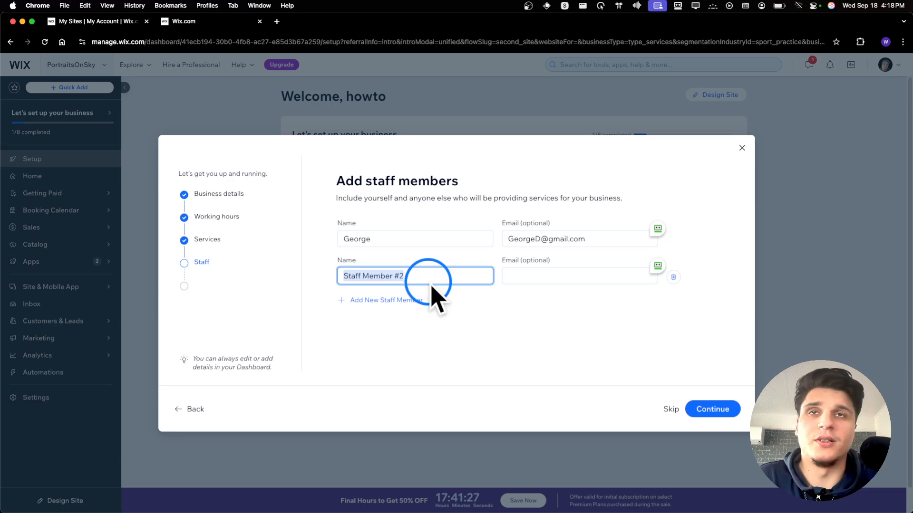
{"action": "type", "text": "A"}
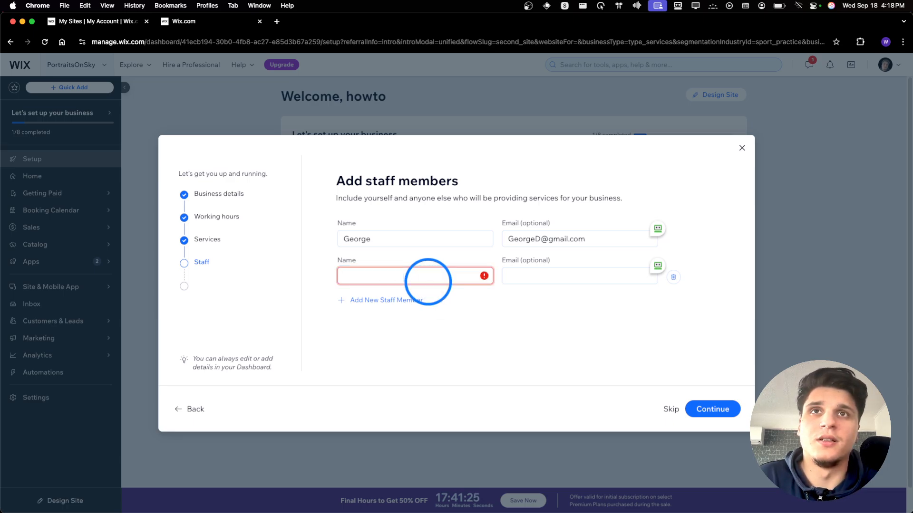
{"action": "left_click", "coordinate": [526, 271]}
{"action": "left_click", "coordinate": [706, 410]}
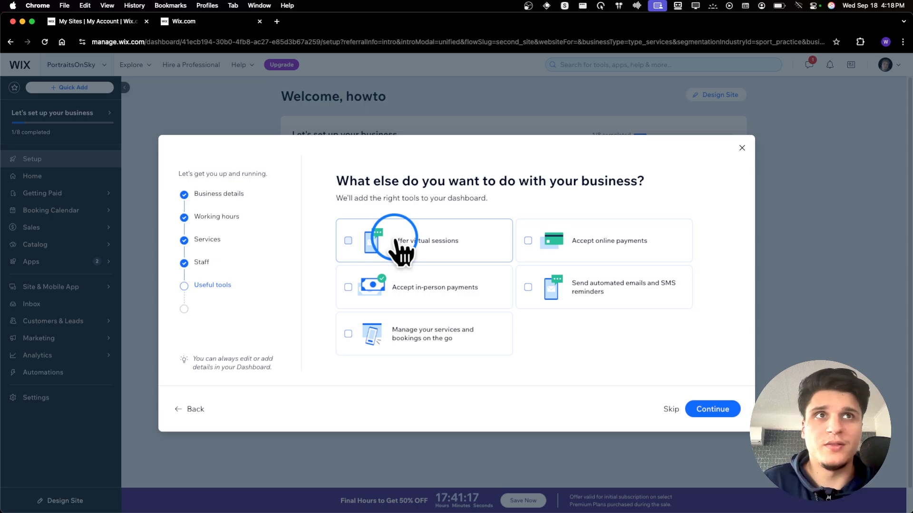
Step: Choose the tools for accepting online payments and offering virtual sessions, and finish the setup to reach the unobstructed dashboard
{"action": "left_click", "coordinate": [586, 248]}
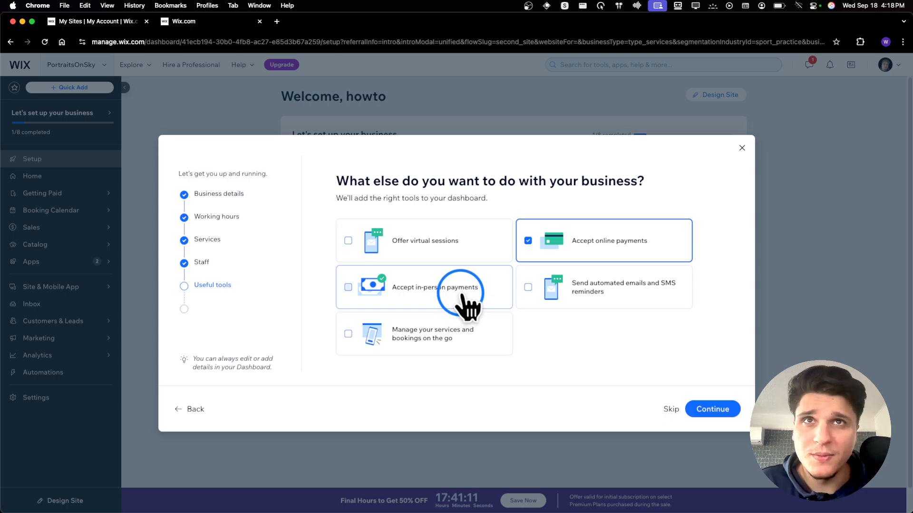
{"action": "left_click", "coordinate": [449, 252]}
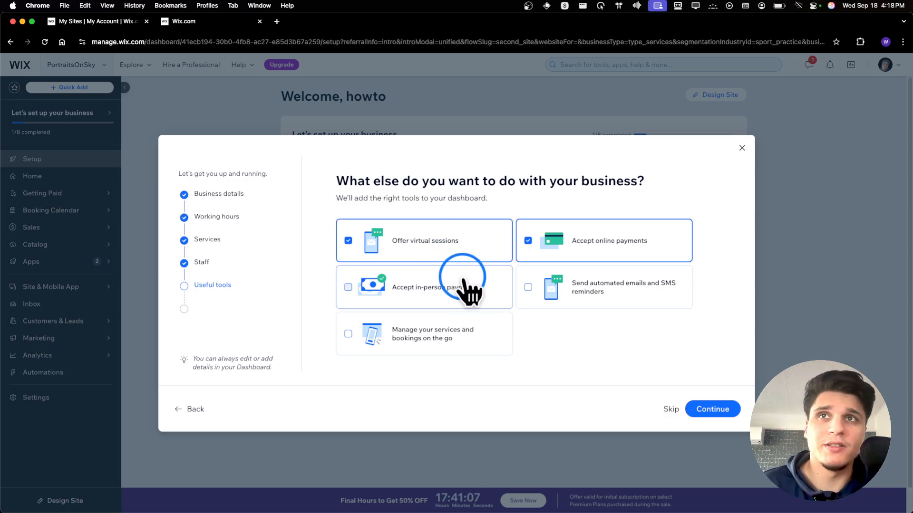
{"action": "left_click", "coordinate": [711, 408]}
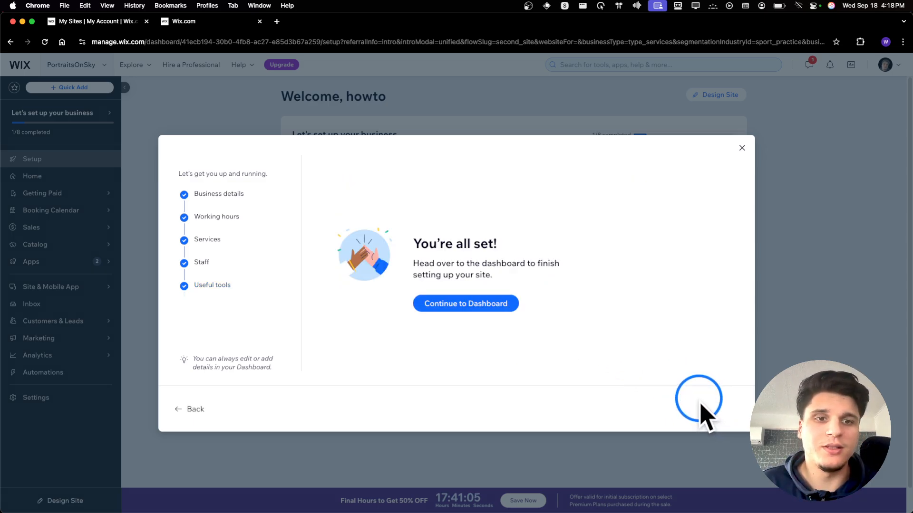
{"action": "left_click", "coordinate": [457, 304]}
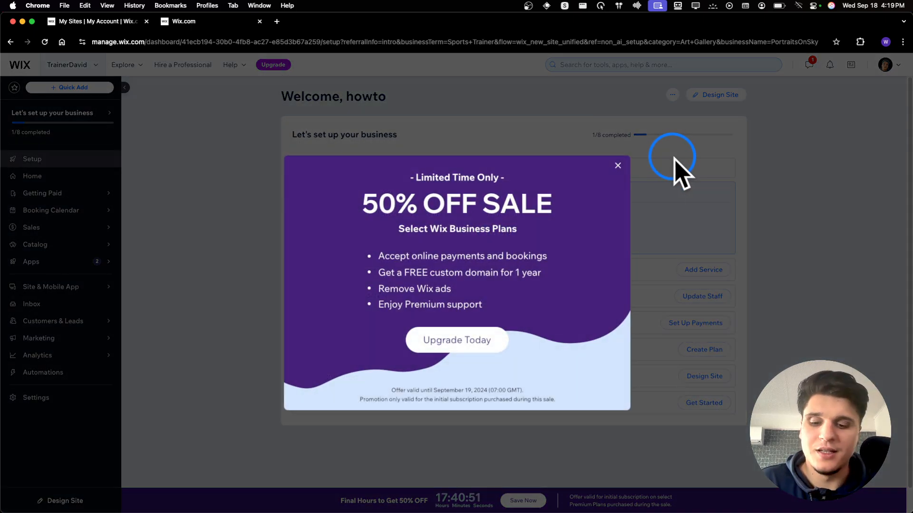
{"action": "left_click", "coordinate": [618, 165]}
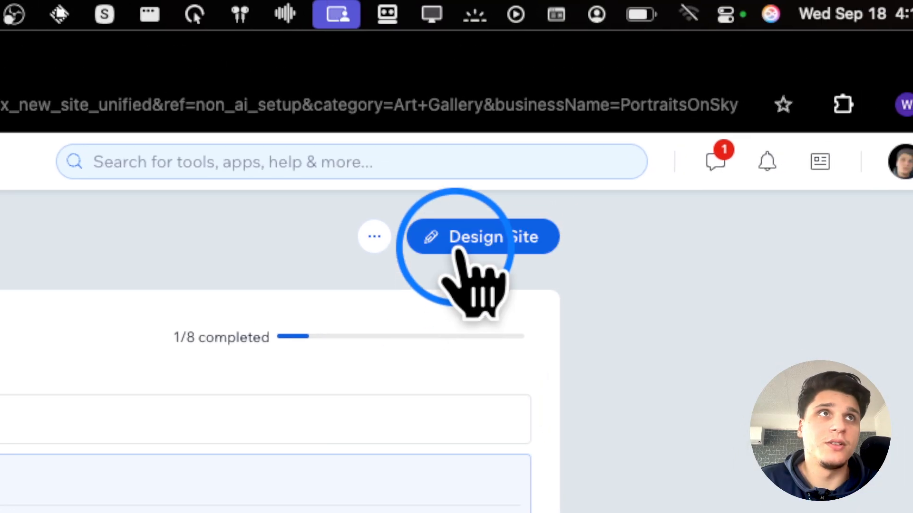
Step: Start designing the site and browse the website templates found for Sports Trainer
{"action": "left_click", "coordinate": [458, 244]}
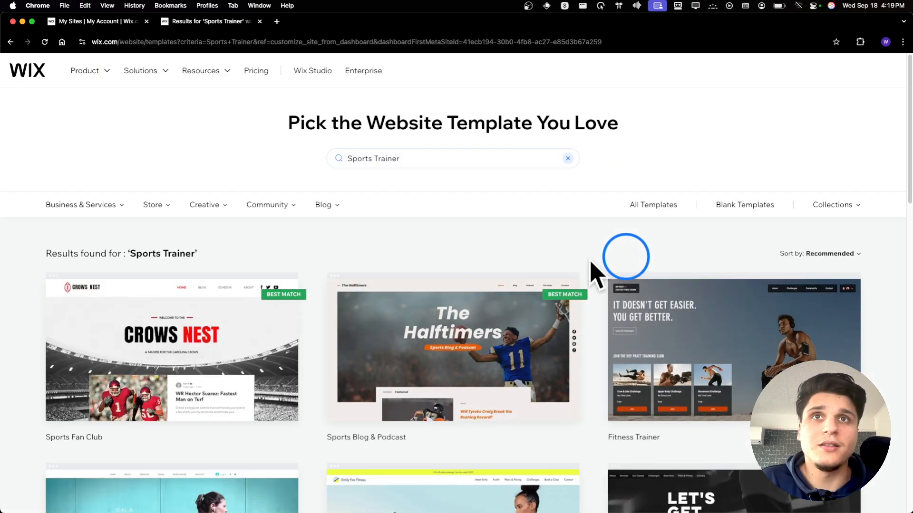
{"action": "scroll", "coordinate": [452, 326], "scroll_direction": "down", "scroll_amount": 10}
{"action": "scroll", "coordinate": [453, 326], "scroll_direction": "down", "scroll_amount": 5}
{"action": "scroll", "coordinate": [451, 327], "scroll_direction": "up", "scroll_amount": 15}
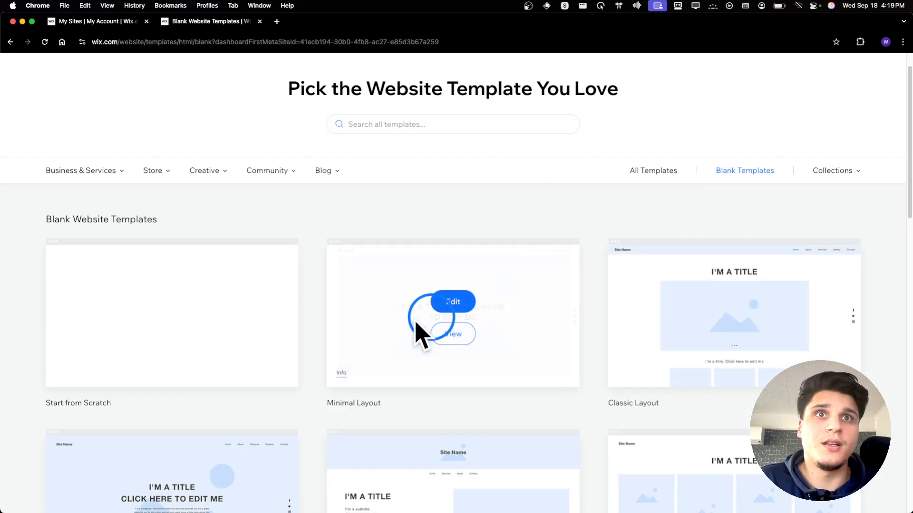
Step: Browse the blank website templates, start editing Start from Scratch, and dismiss the Enhance your AI content dialog
{"action": "scroll", "coordinate": [427, 327], "scroll_direction": "down", "scroll_amount": 8}
{"action": "scroll", "coordinate": [418, 326], "scroll_direction": "up", "scroll_amount": 10}
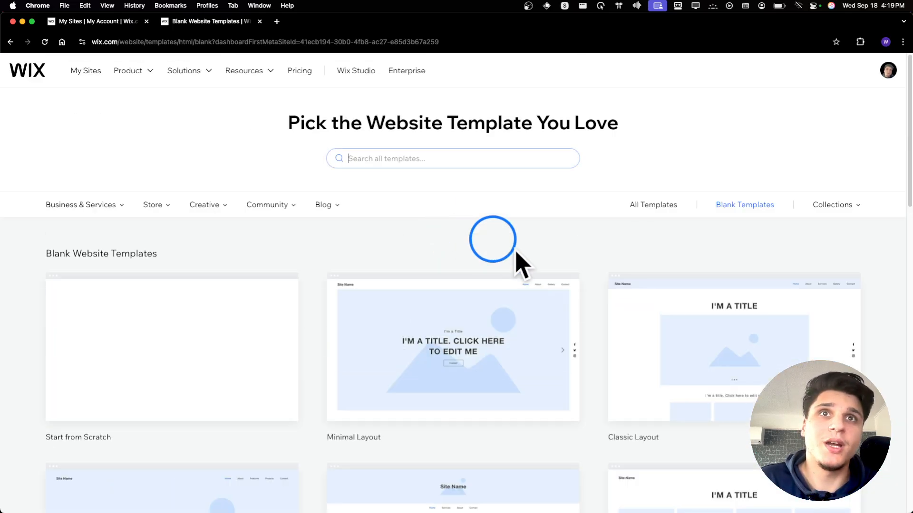
{"action": "scroll", "coordinate": [505, 259], "scroll_direction": "down", "scroll_amount": 4}
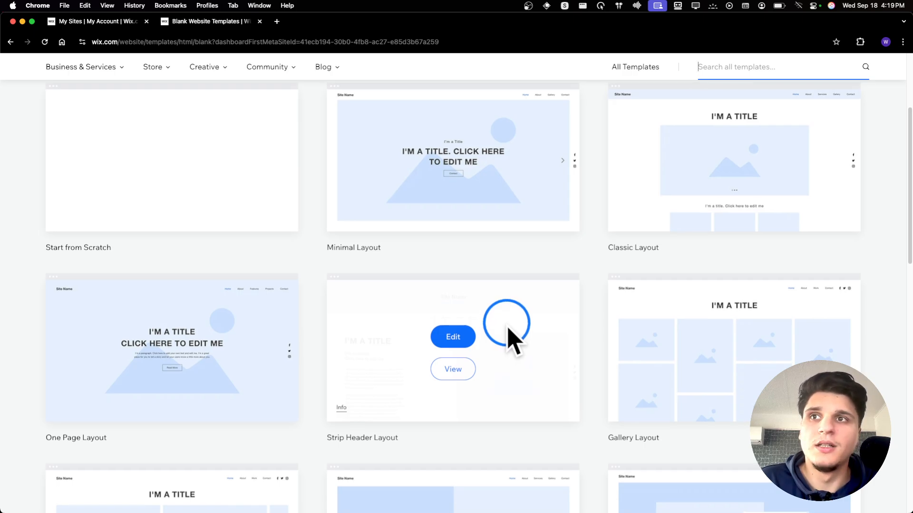
{"action": "scroll", "coordinate": [511, 338], "scroll_direction": "down", "scroll_amount": 5}
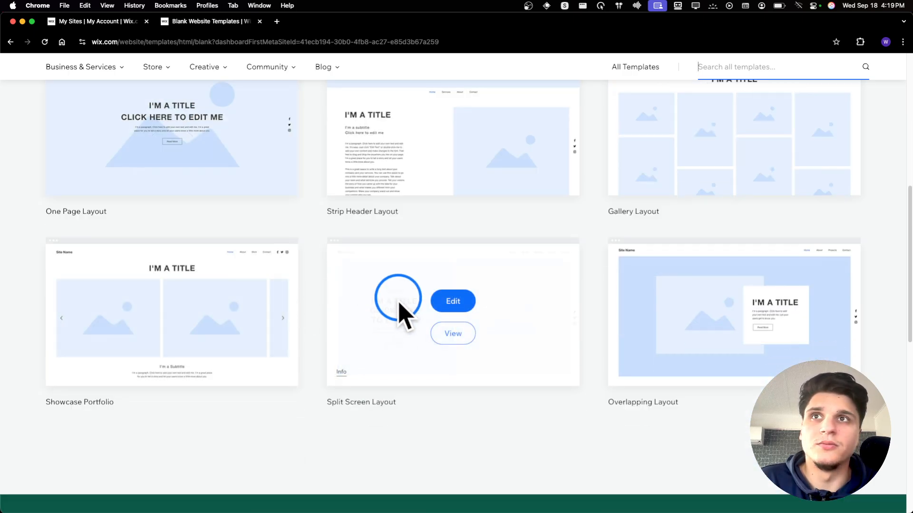
{"action": "scroll", "coordinate": [380, 352], "scroll_direction": "up", "scroll_amount": 8}
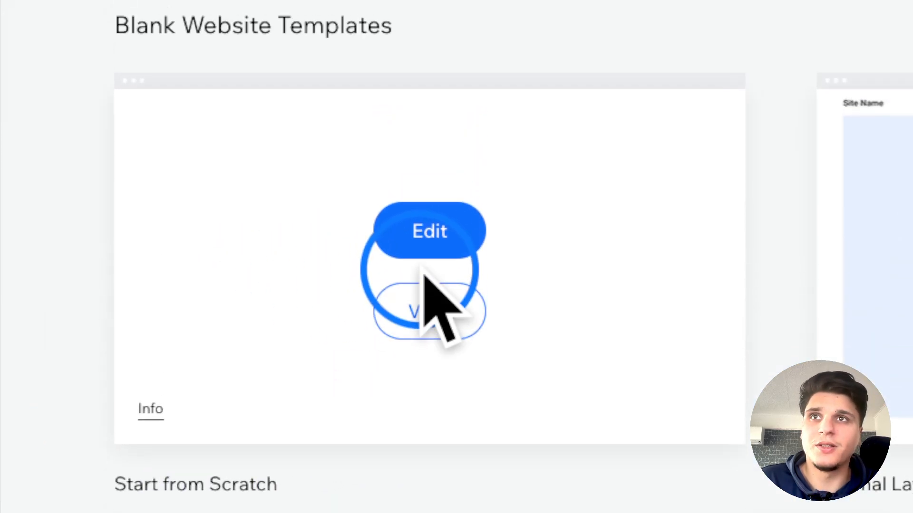
{"action": "left_click", "coordinate": [431, 307]}
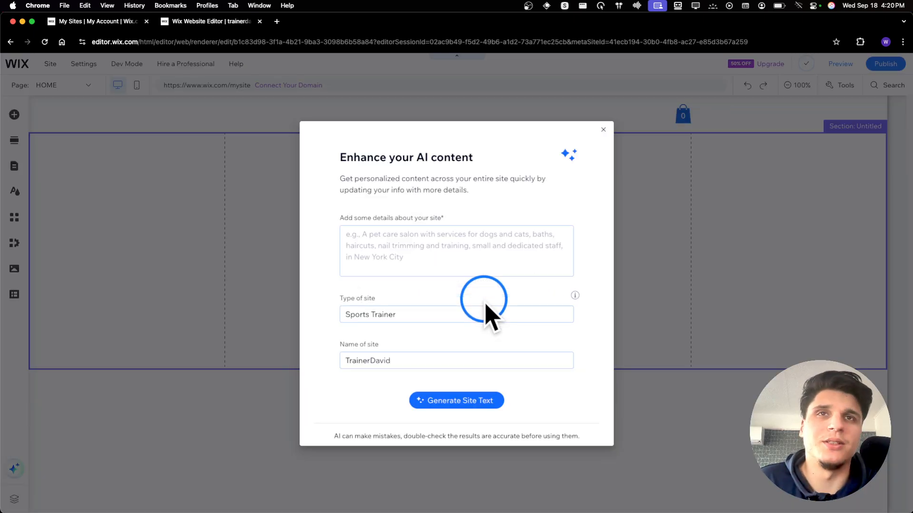
{"action": "left_click", "coordinate": [603, 129]}
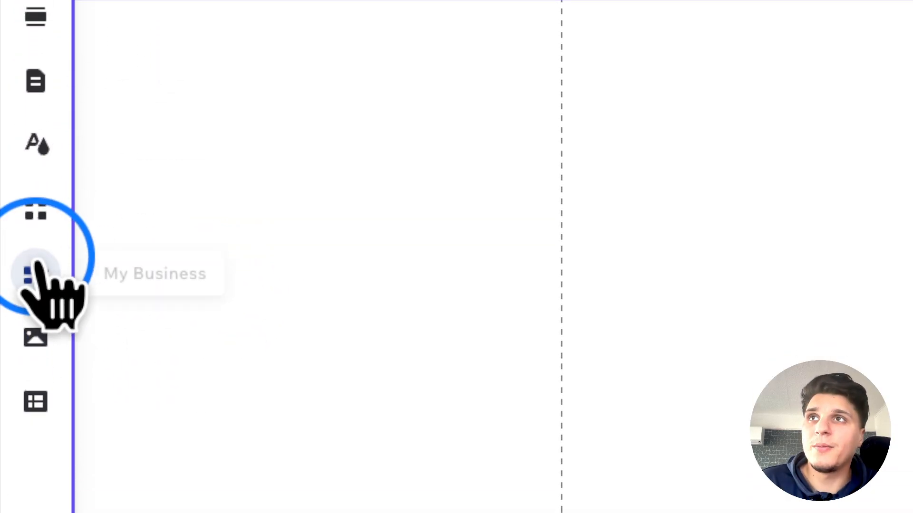
Step: Examine the Wix Bookings and Wix Pricing Plans setup and management options among the site's business tools
{"action": "left_click", "coordinate": [33, 269]}
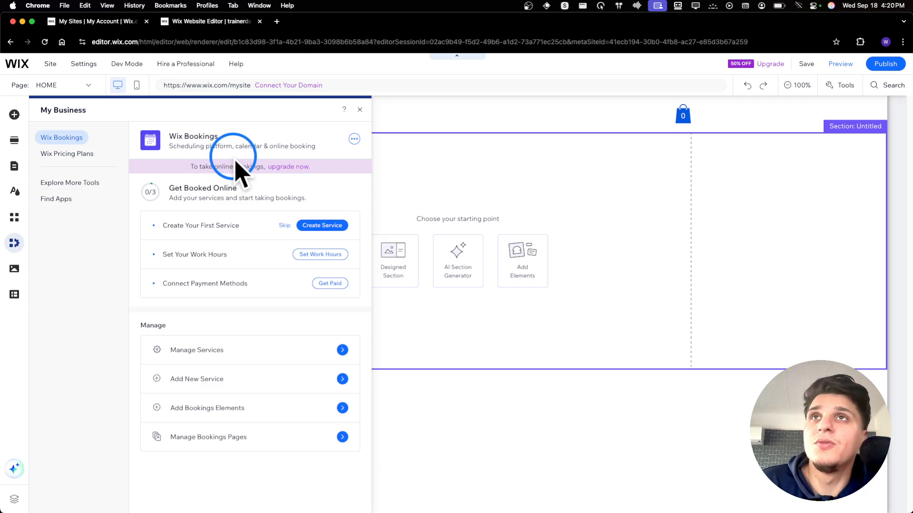
{"action": "left_click", "coordinate": [355, 139]}
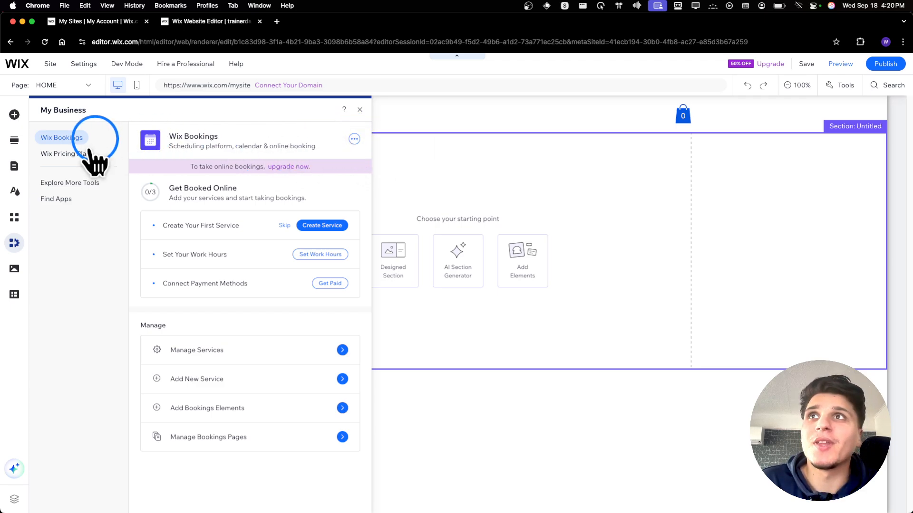
{"action": "left_click", "coordinate": [66, 154]}
{"action": "left_click", "coordinate": [354, 139]}
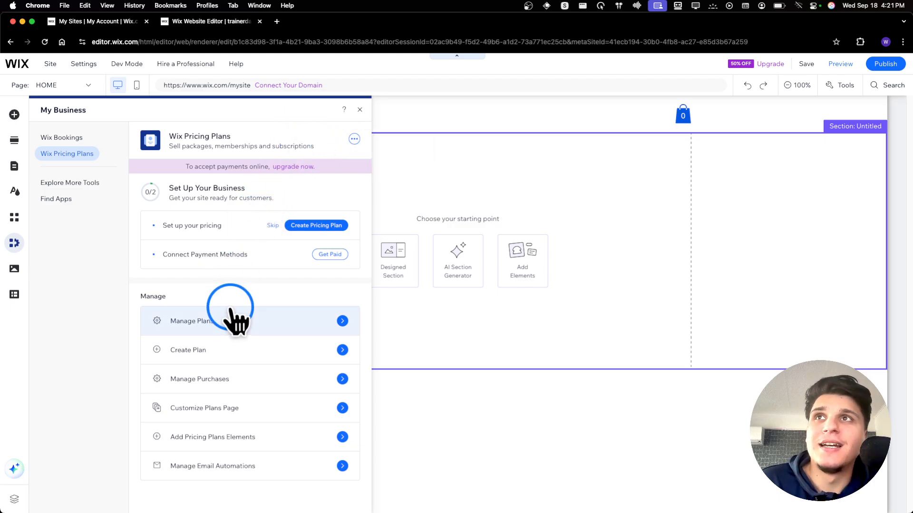
{"action": "left_click", "coordinate": [72, 139]}
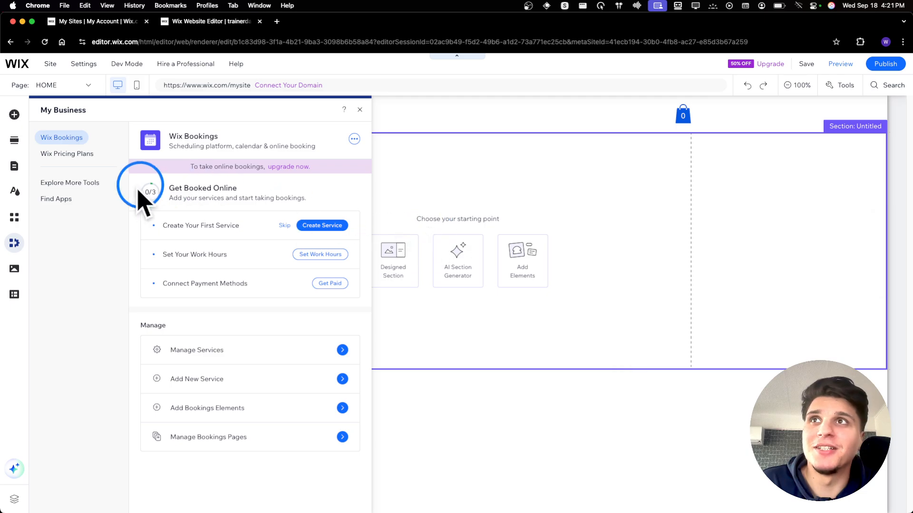
Step: Look through the available business apps and add Wix Blog to the site
{"action": "left_click", "coordinate": [58, 200]}
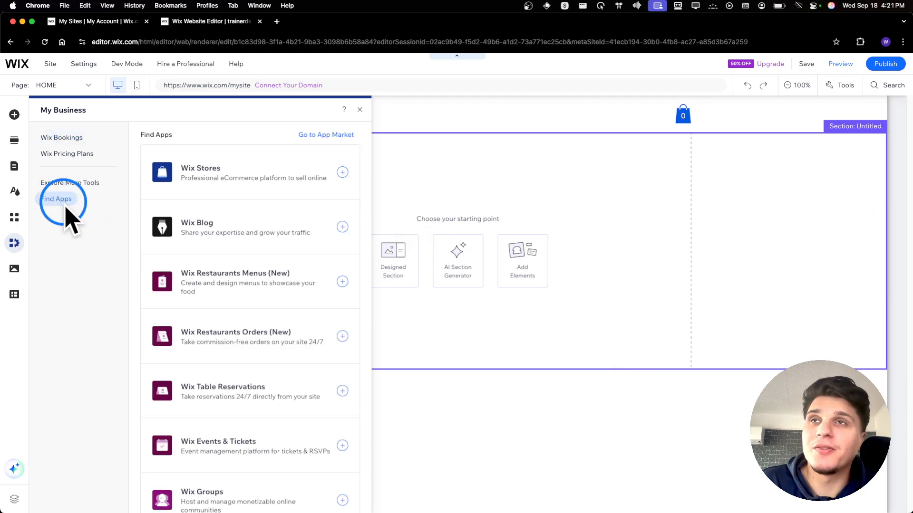
{"action": "scroll", "coordinate": [248, 254], "scroll_direction": "down", "scroll_amount": 10}
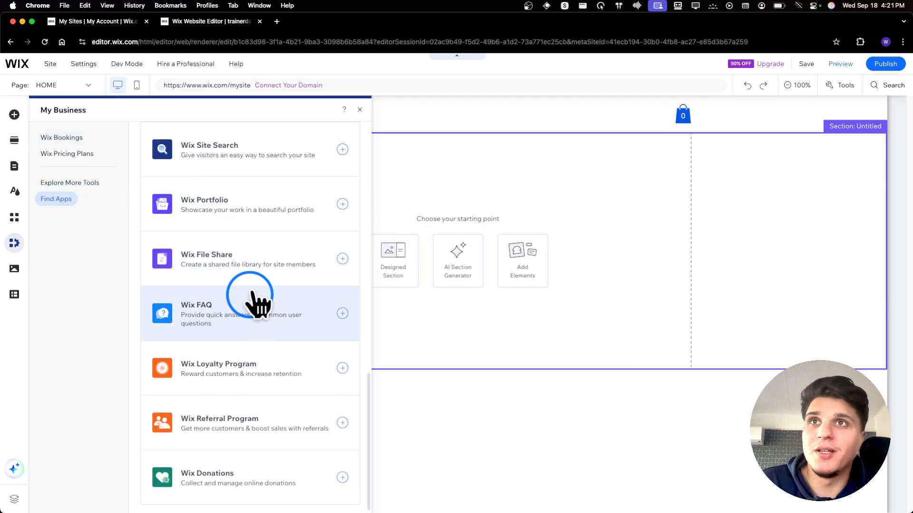
{"action": "scroll", "coordinate": [252, 297], "scroll_direction": "up", "scroll_amount": 10}
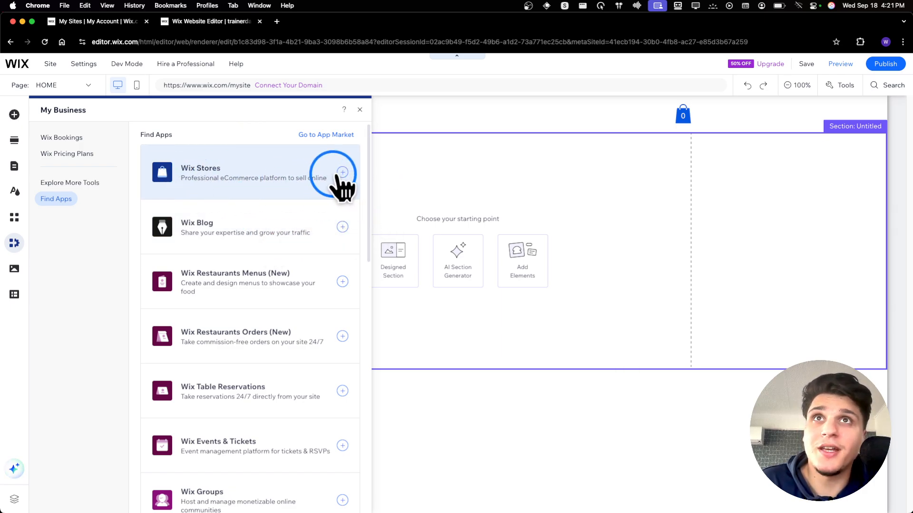
{"action": "left_click", "coordinate": [342, 173]}
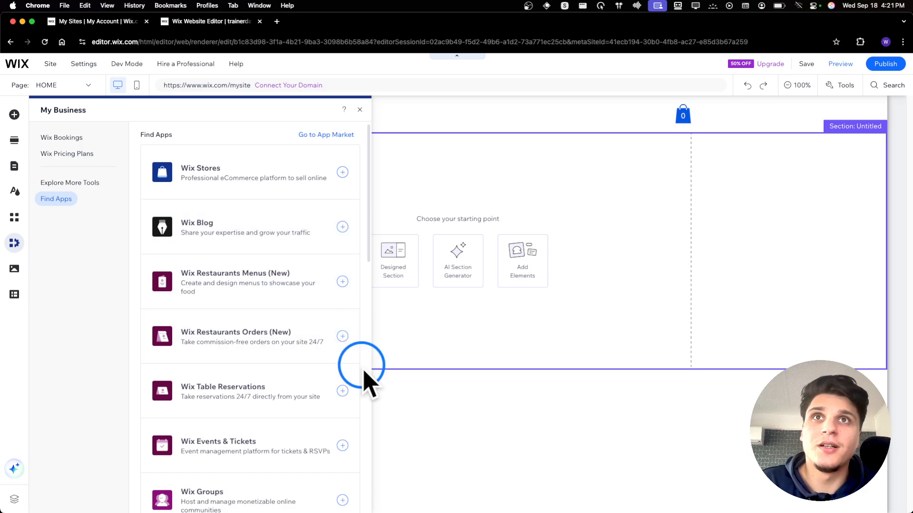
{"action": "left_click", "coordinate": [342, 227]}
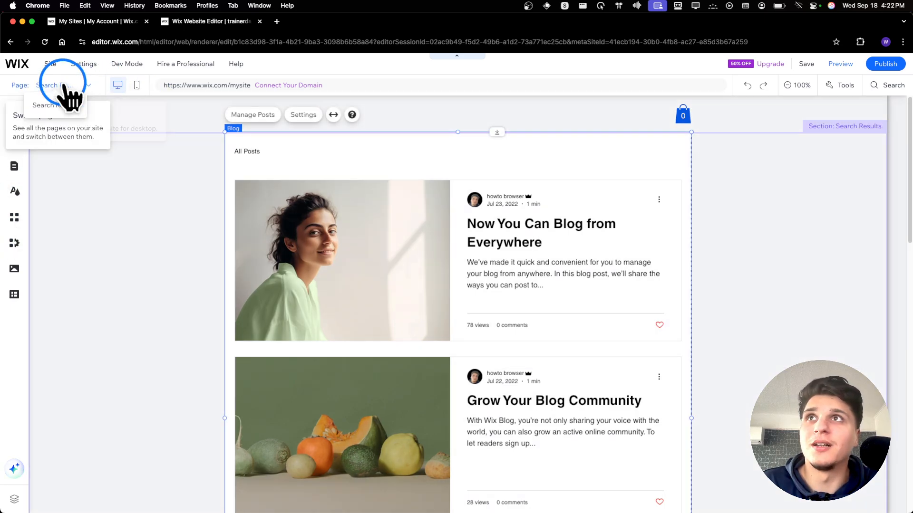
Step: Switch from the Search Results page to the Blog page and look over its sample posts
{"action": "left_click", "coordinate": [45, 86]}
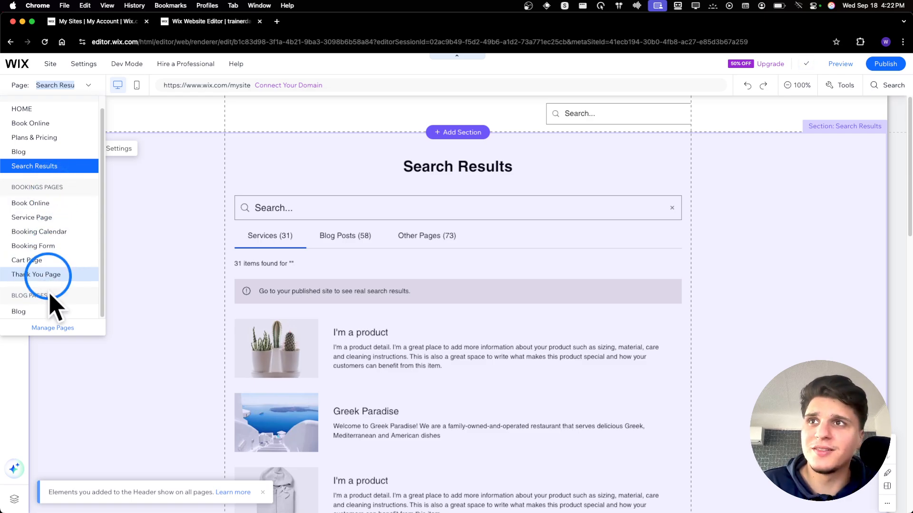
{"action": "left_click", "coordinate": [36, 312]}
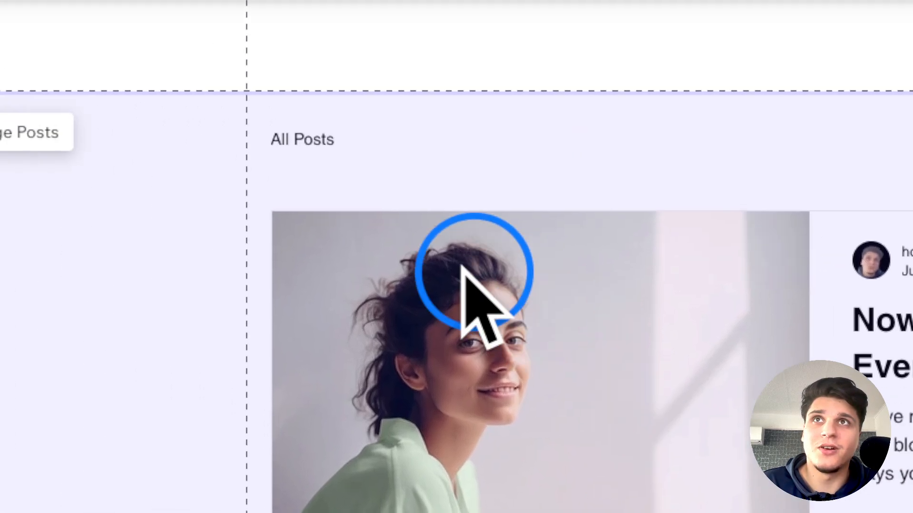
{"action": "scroll", "coordinate": [499, 323], "scroll_direction": "down", "scroll_amount": 5}
{"action": "scroll", "coordinate": [511, 339], "scroll_direction": "up", "scroll_amount": 5}
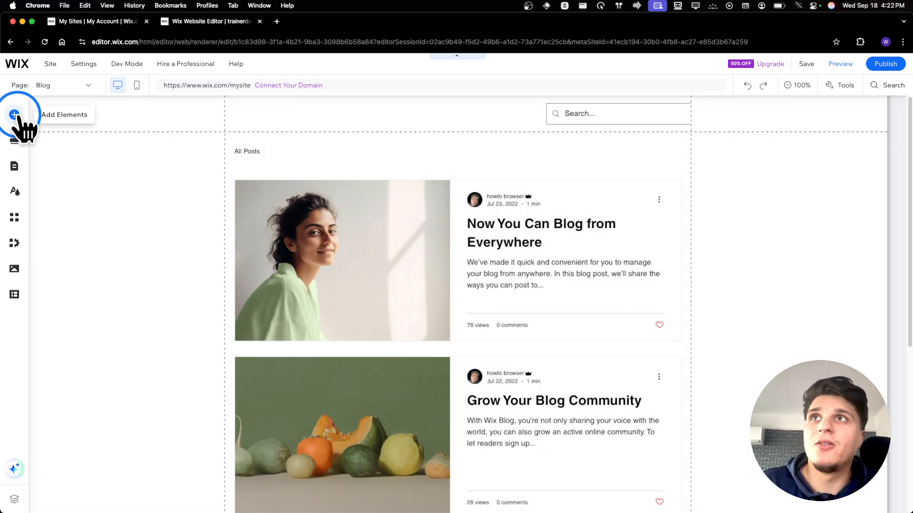
Step: Review the site's bookings pages and site menu, and switch to editing the HOME page
{"action": "left_click", "coordinate": [14, 166]}
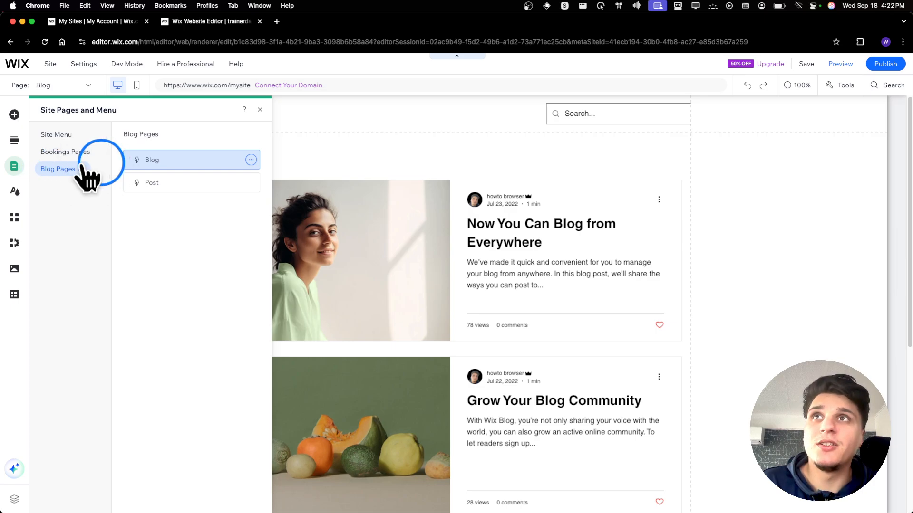
{"action": "left_click", "coordinate": [65, 152]}
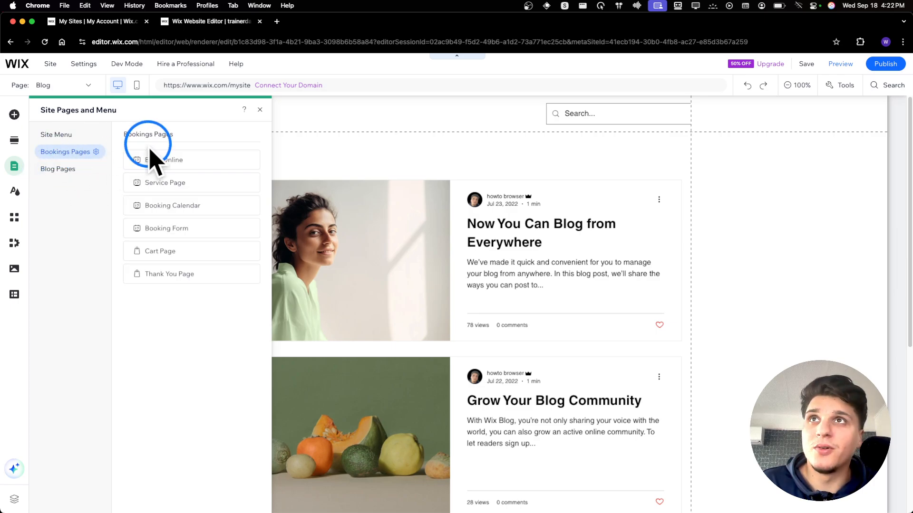
{"action": "left_click", "coordinate": [56, 137]}
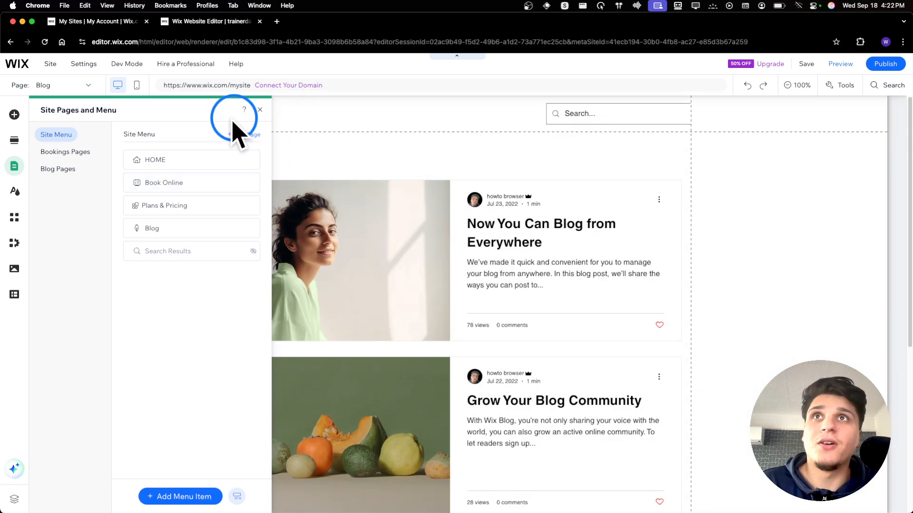
{"action": "left_click", "coordinate": [195, 164]}
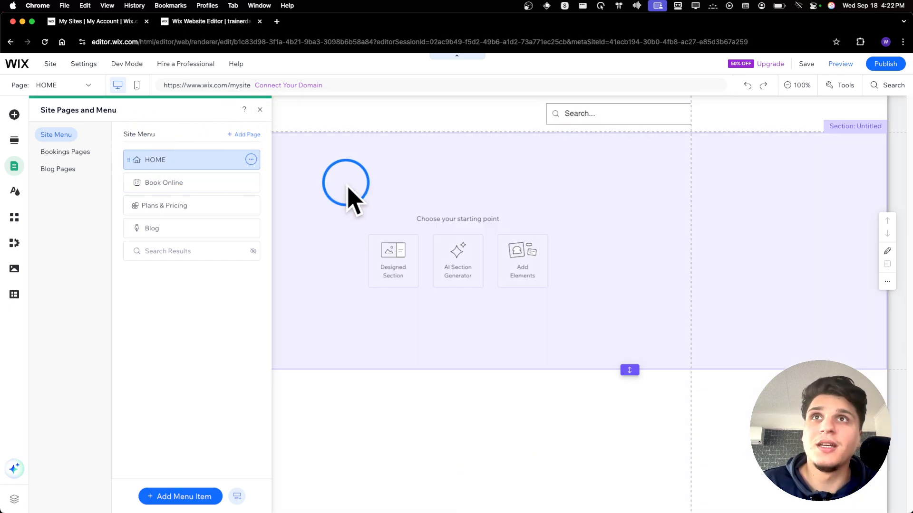
{"action": "left_click", "coordinate": [352, 186]}
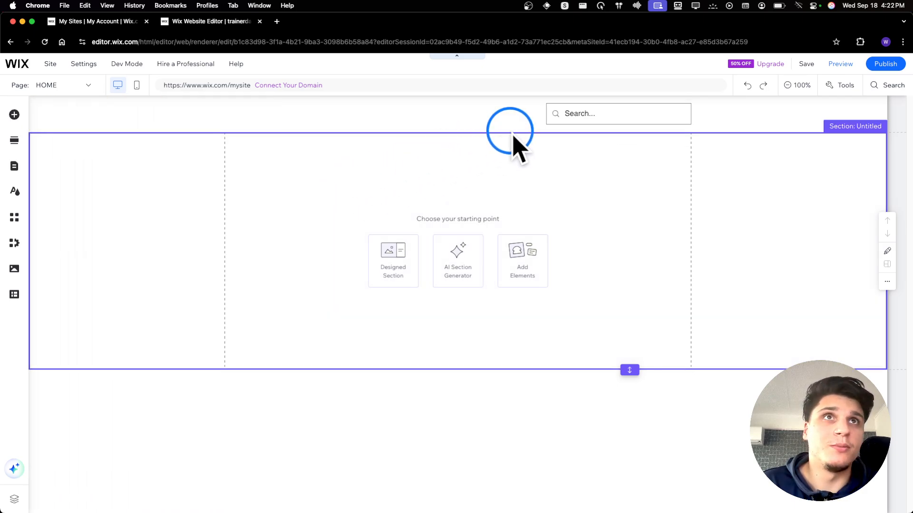
Step: Delete the Wix Site Search bar from the header
{"action": "left_click", "coordinate": [558, 123]}
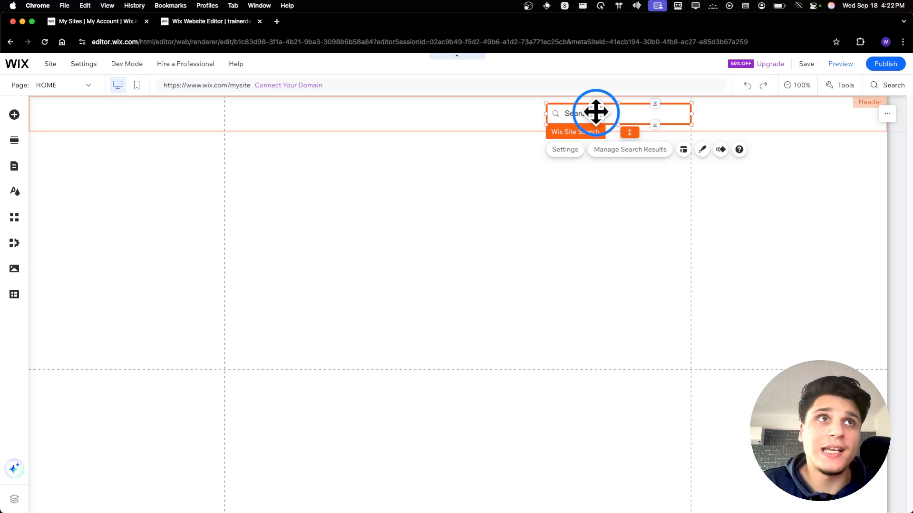
{"action": "right_click", "coordinate": [597, 111]}
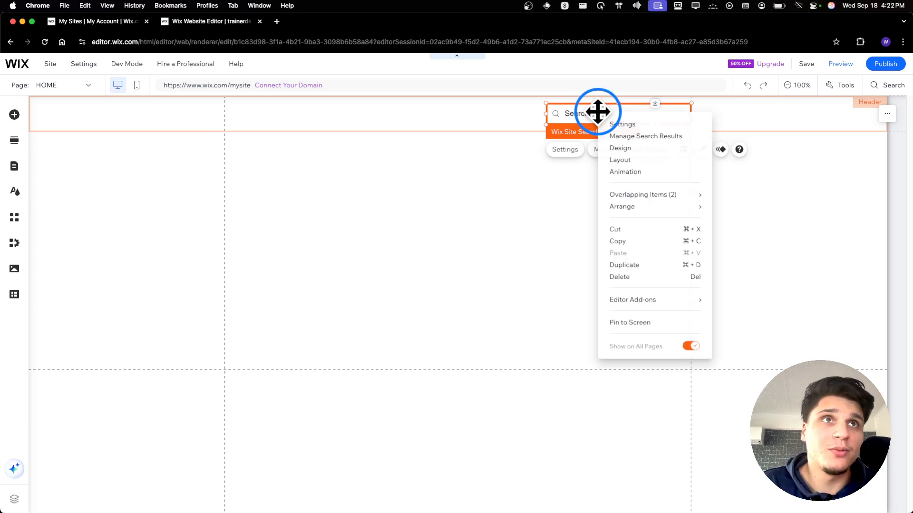
{"action": "left_click", "coordinate": [618, 277]}
Step: Move the cart icon slightly inward in the header and view the business dashboard it links to
{"action": "mouse_move", "coordinate": [685, 122]}
{"action": "left_mouse_down"}
{"action": "mouse_move", "coordinate": [682, 110]}
{"action": "mouse_move", "coordinate": [652, 124]}
{"action": "mouse_move", "coordinate": [670, 122]}
{"action": "left_mouse_up"}
{"action": "left_click", "coordinate": [675, 161]}
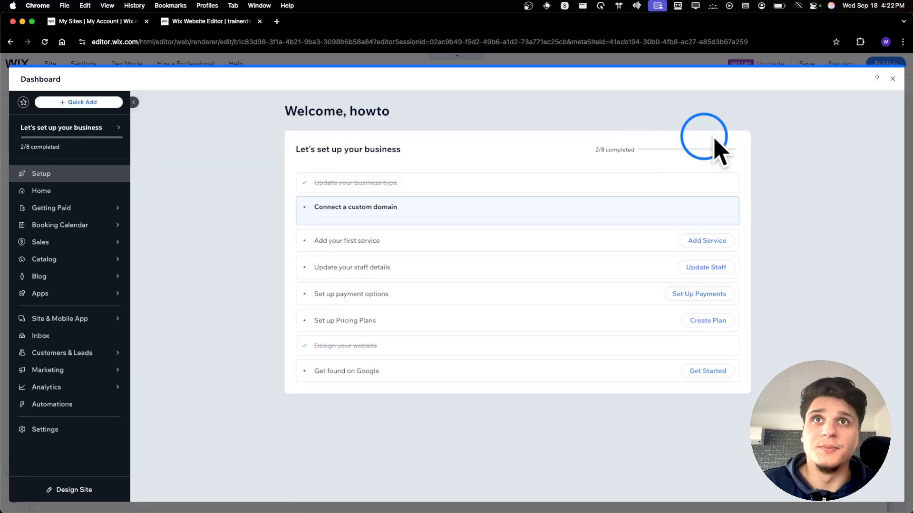
{"action": "left_click", "coordinate": [892, 79]}
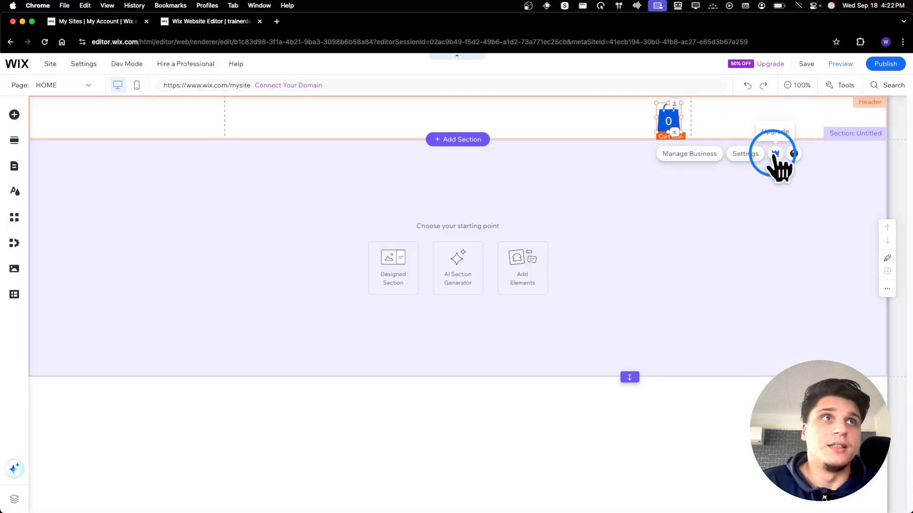
Step: Change the header's cart icon to the outlined shopping cart with the number inside, and check its Mini Cart and Settings options
{"action": "left_click", "coordinate": [745, 154]}
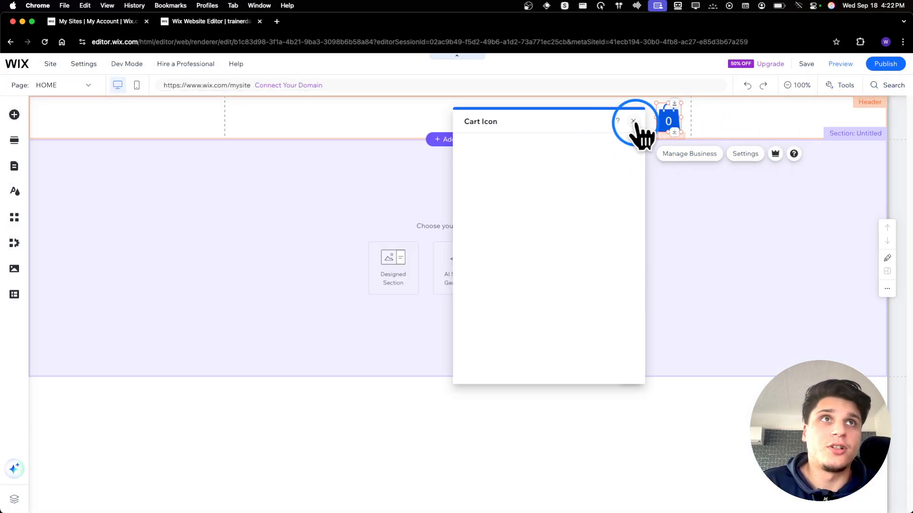
{"action": "left_click", "coordinate": [600, 204]}
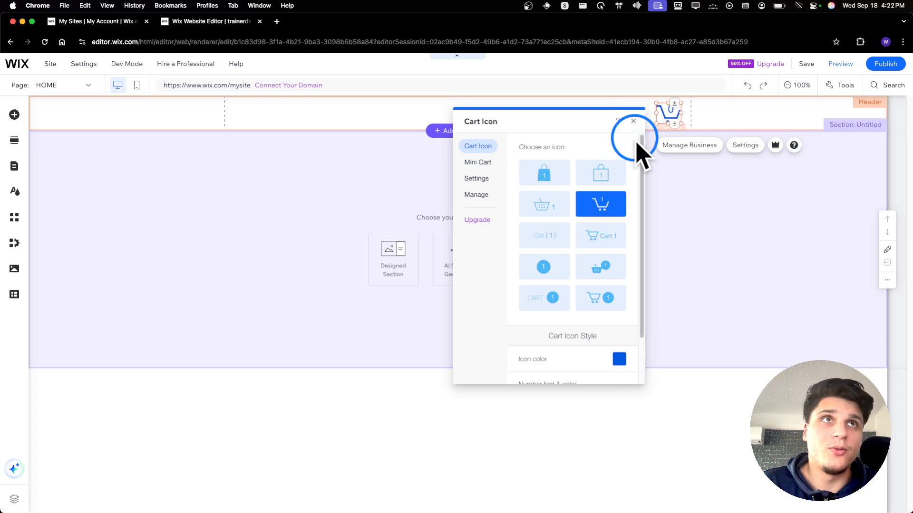
{"action": "left_click", "coordinate": [478, 163]}
{"action": "left_click", "coordinate": [475, 178]}
{"action": "left_click", "coordinate": [601, 188]}
{"action": "left_click", "coordinate": [644, 123]}
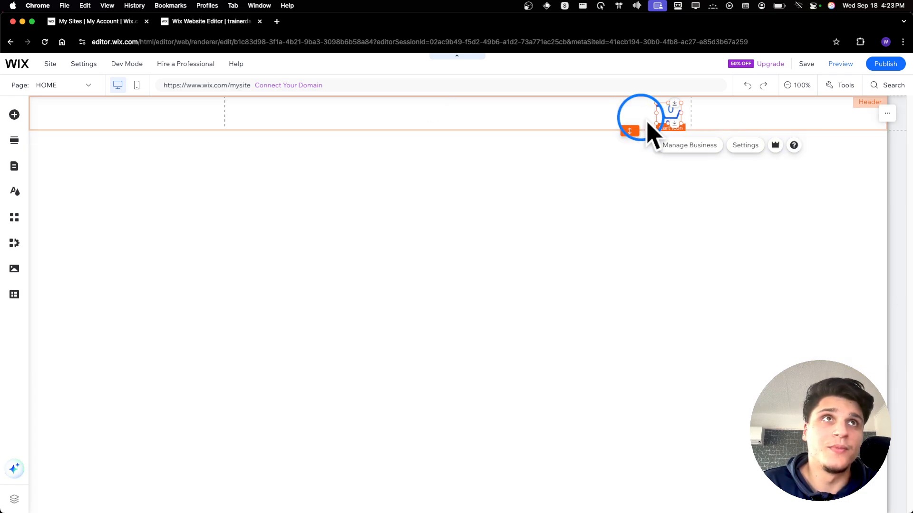
Step: Delete the cart icon from the header and make the empty header taller
{"action": "right_click", "coordinate": [664, 114]}
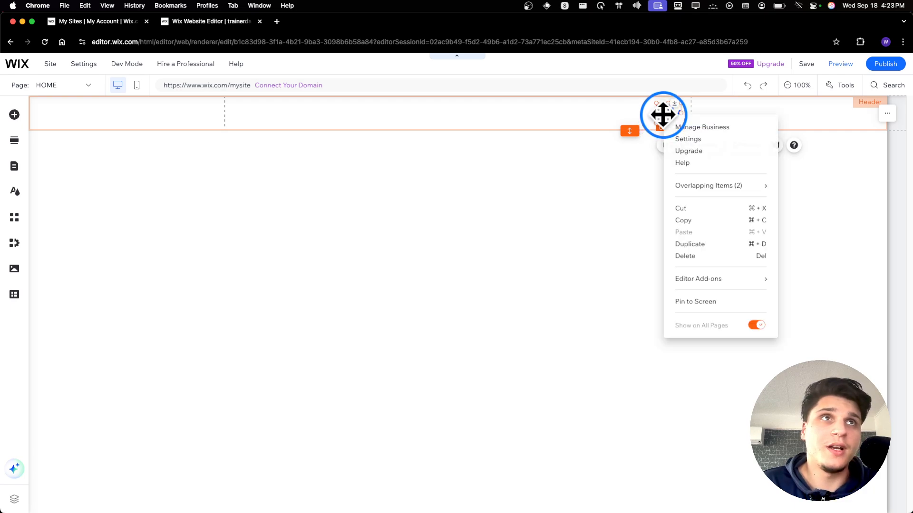
{"action": "left_click", "coordinate": [695, 256]}
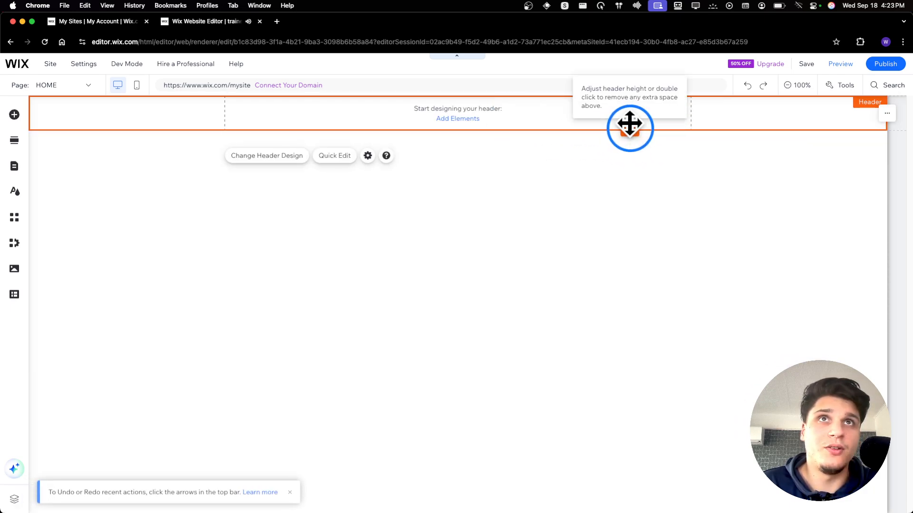
{"action": "left_click_drag", "start_coordinate": [629, 129], "coordinate": [664, 125]}
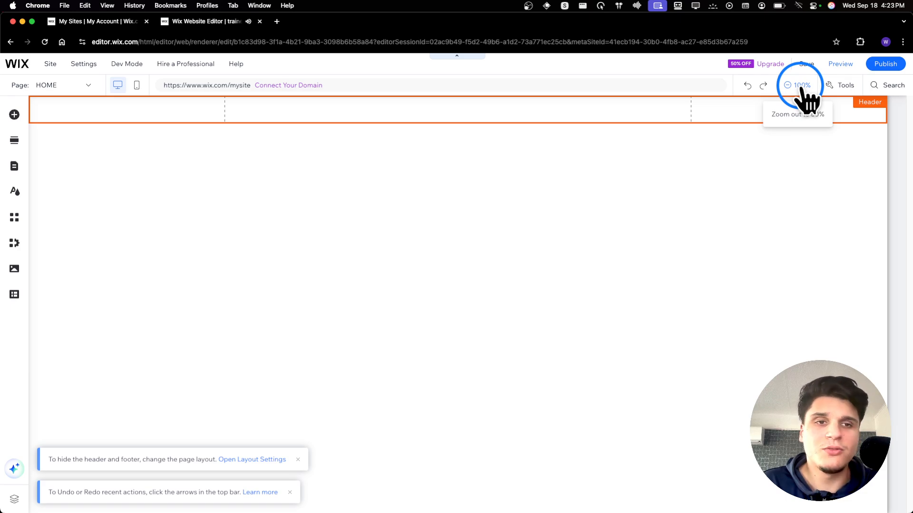
{"action": "left_click", "coordinate": [801, 87]}
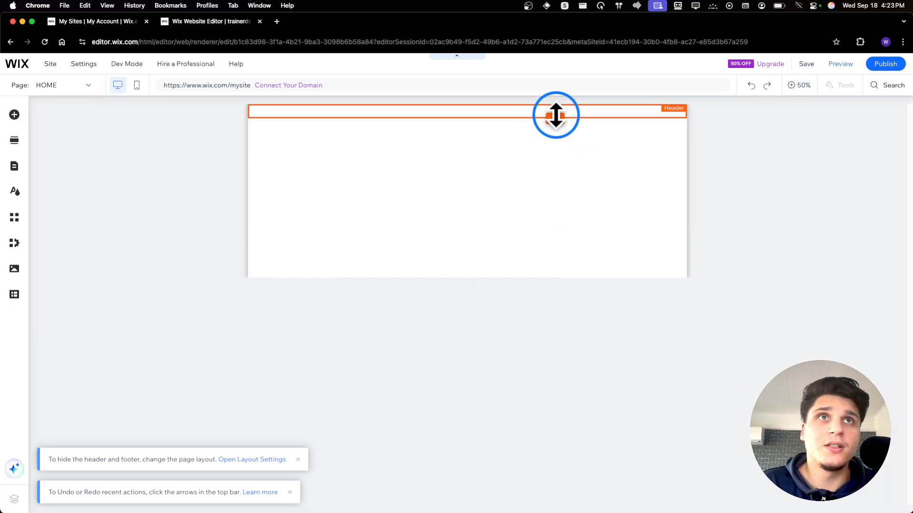
{"action": "left_click_drag", "start_coordinate": [555, 116], "coordinate": [556, 128]}
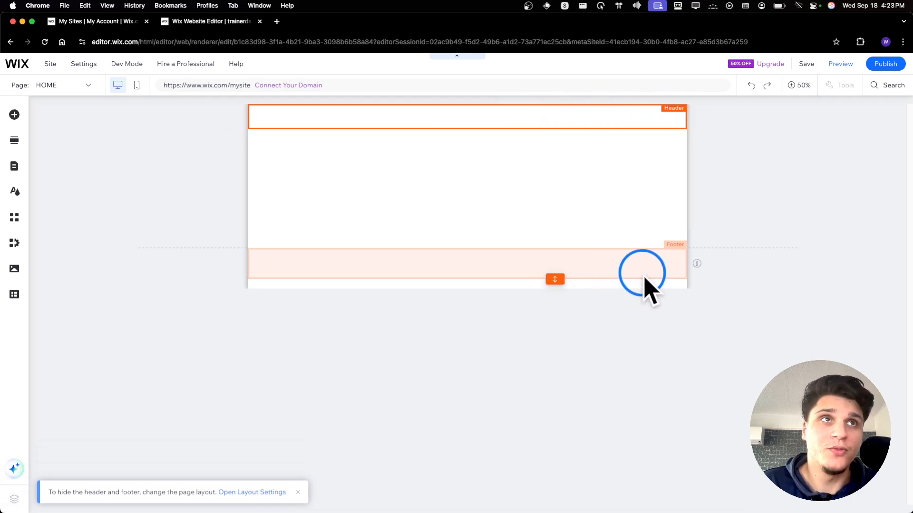
Step: Inspect the annotated screenshot of the header and footer areas in Shottr, and close it
{"action": "mouse_move", "coordinate": [512, 194]}
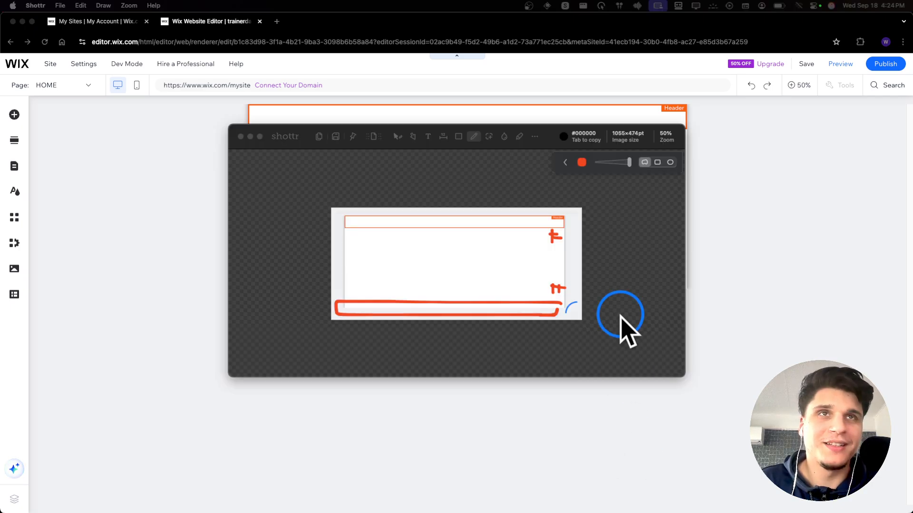
{"action": "double_click", "coordinate": [553, 125]}
{"action": "scroll", "coordinate": [528, 168], "scroll_direction": "up", "scroll_amount": 3}
{"action": "scroll", "coordinate": [529, 168], "scroll_direction": "down", "scroll_amount": 3}
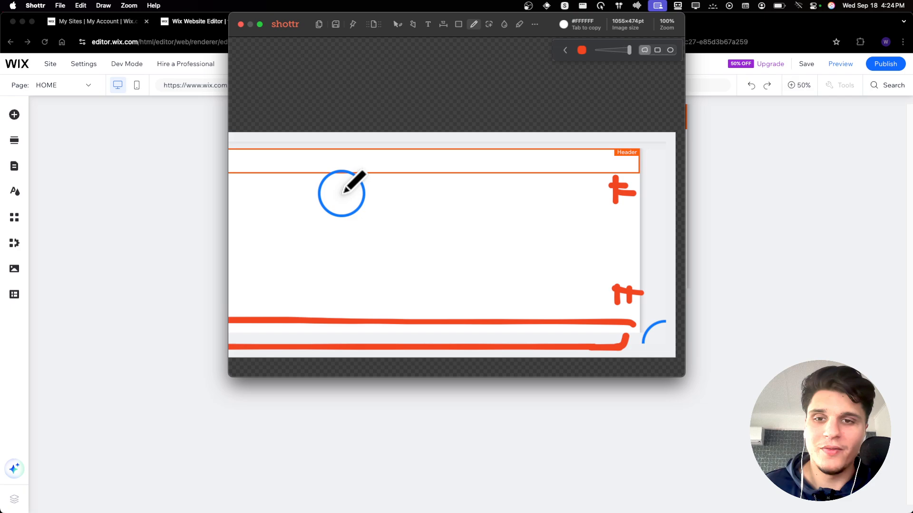
{"action": "scroll", "coordinate": [341, 193], "scroll_direction": "down", "scroll_amount": 3}
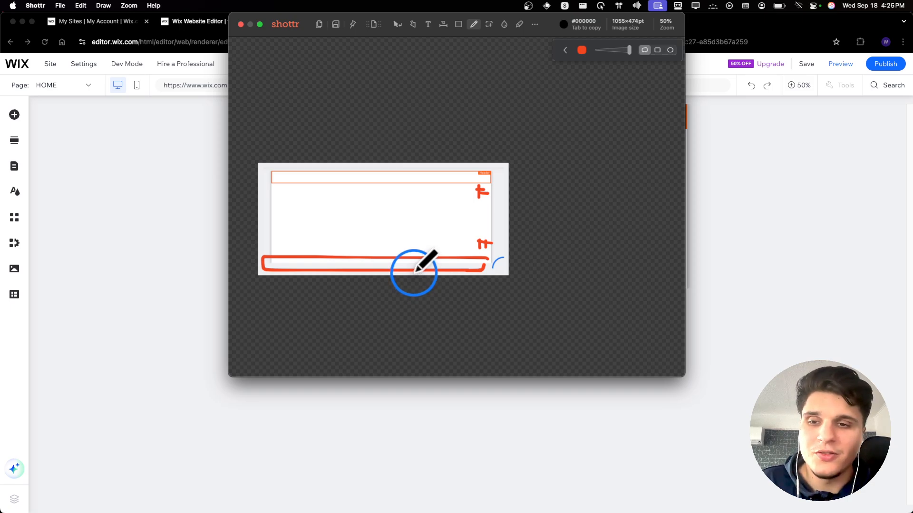
{"action": "left_click", "coordinate": [240, 25]}
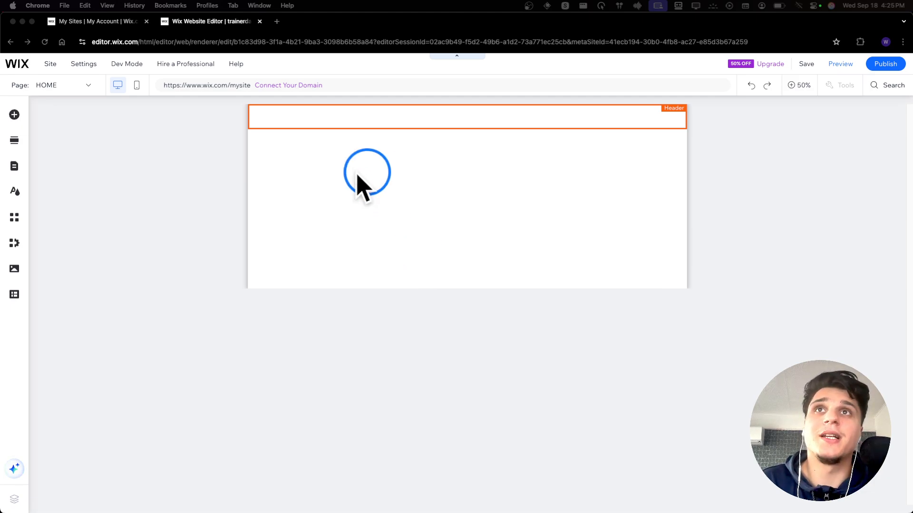
Step: View the designed section options for the empty page section, and close them without adding any
{"action": "left_click", "coordinate": [367, 189]}
{"action": "left_click", "coordinate": [431, 257]}
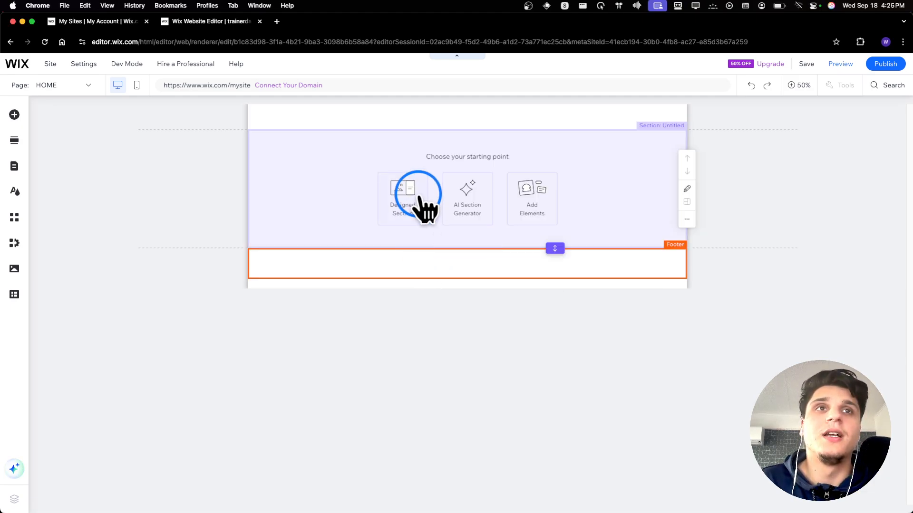
{"action": "left_click", "coordinate": [419, 197]}
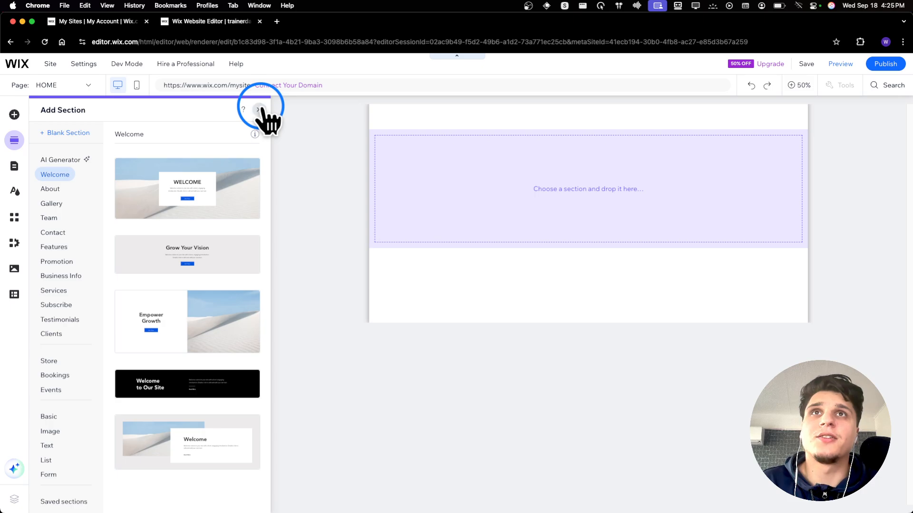
{"action": "left_click", "coordinate": [355, 130]}
Step: Add the plain horizontal menu with the blue Home item to the empty header, working at 100% zoom
{"action": "left_click", "coordinate": [355, 119]}
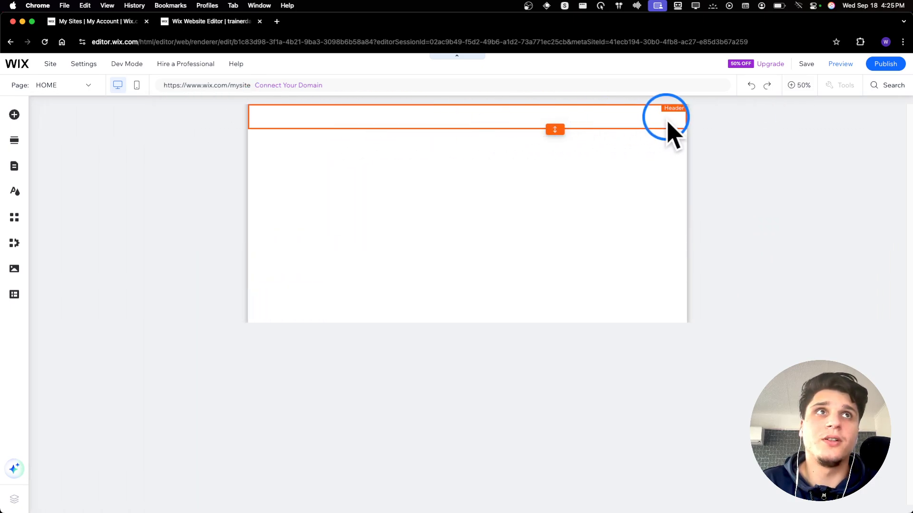
{"action": "left_click", "coordinate": [799, 85]}
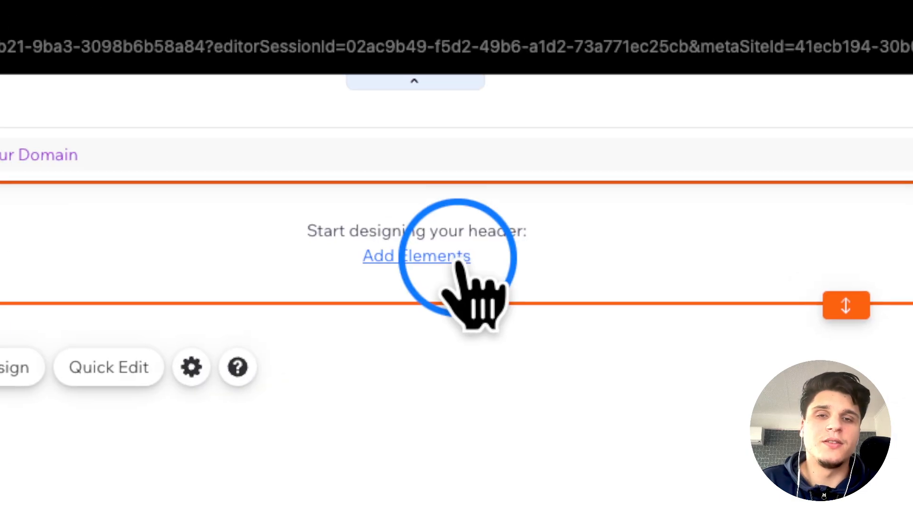
{"action": "left_click", "coordinate": [458, 261]}
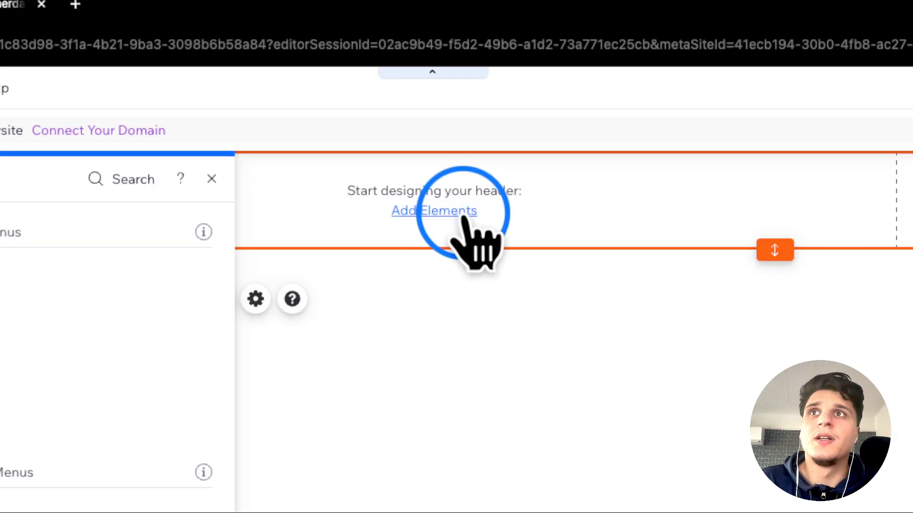
{"action": "scroll", "coordinate": [243, 262], "scroll_direction": "down", "scroll_amount": 5}
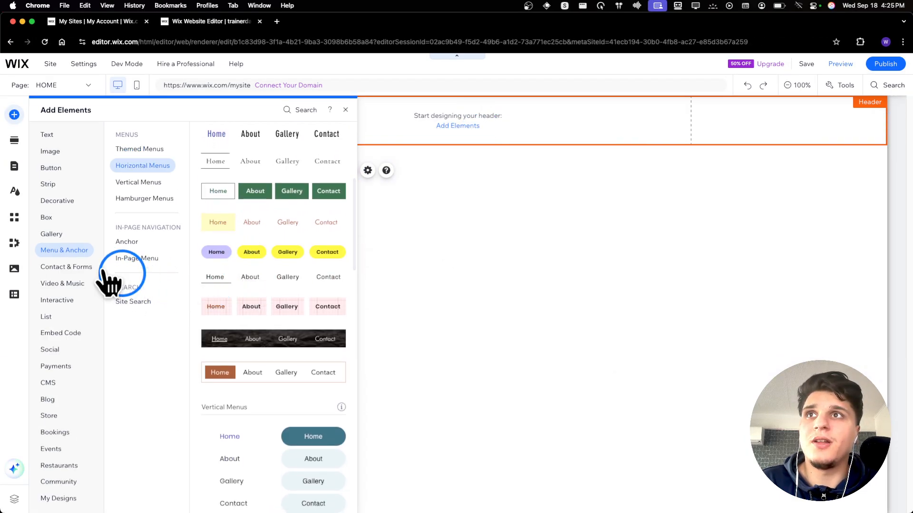
{"action": "left_click", "coordinate": [169, 171]}
{"action": "scroll", "coordinate": [288, 229], "scroll_direction": "down", "scroll_amount": 4}
{"action": "scroll", "coordinate": [291, 257], "scroll_direction": "up", "scroll_amount": 4}
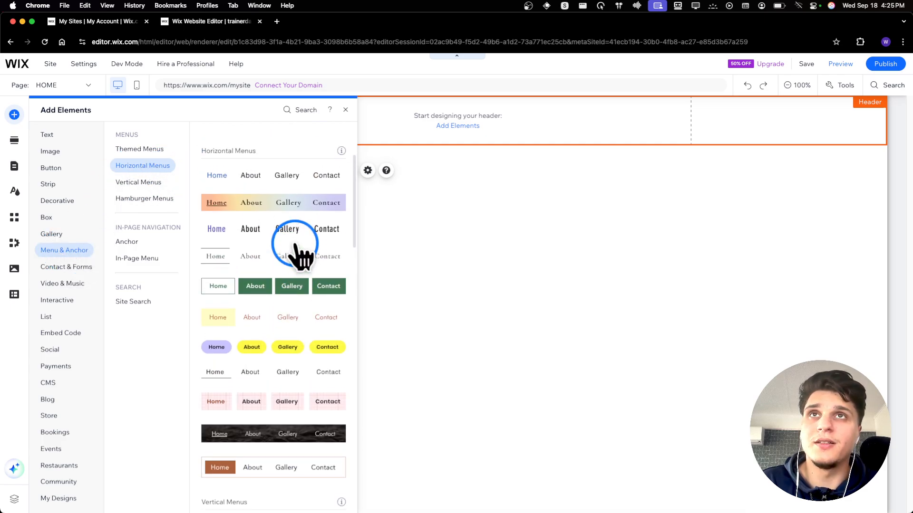
{"action": "scroll", "coordinate": [297, 248], "scroll_direction": "up", "scroll_amount": 2}
{"action": "left_click_drag", "start_coordinate": [307, 214], "coordinate": [422, 122]}
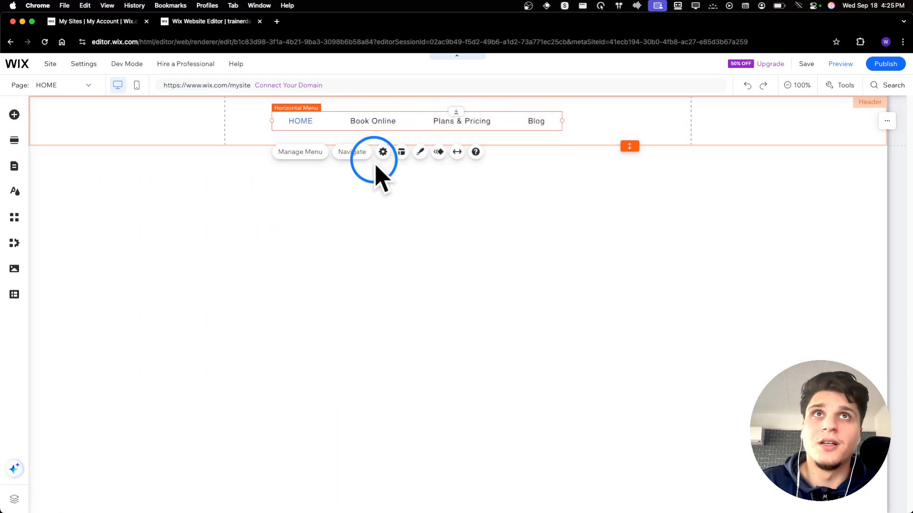
Step: Make the header shorter and move the horizontal menu towards the right edge of its content area
{"action": "left_click_drag", "start_coordinate": [356, 121], "coordinate": [388, 119]}
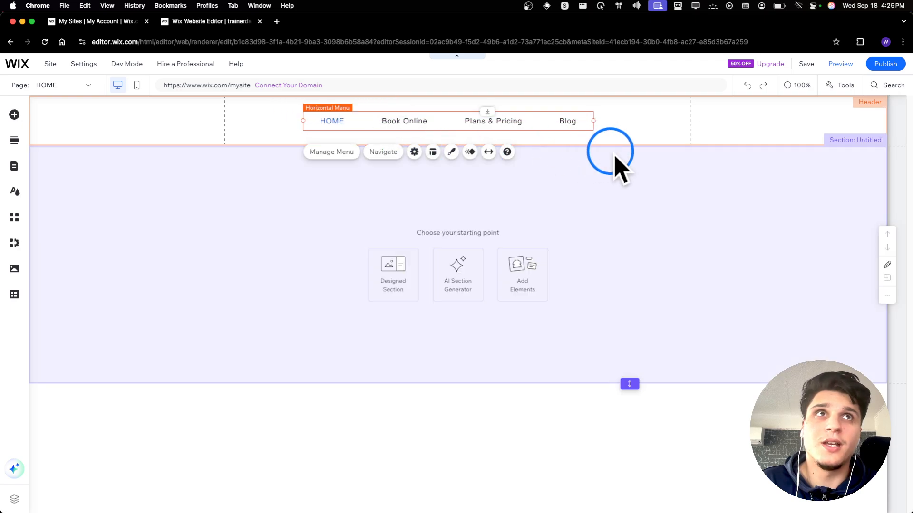
{"action": "left_click_drag", "start_coordinate": [628, 141], "coordinate": [629, 135]}
{"action": "left_click_drag", "start_coordinate": [572, 122], "coordinate": [629, 129]}
{"action": "left_click", "coordinate": [306, 122]}
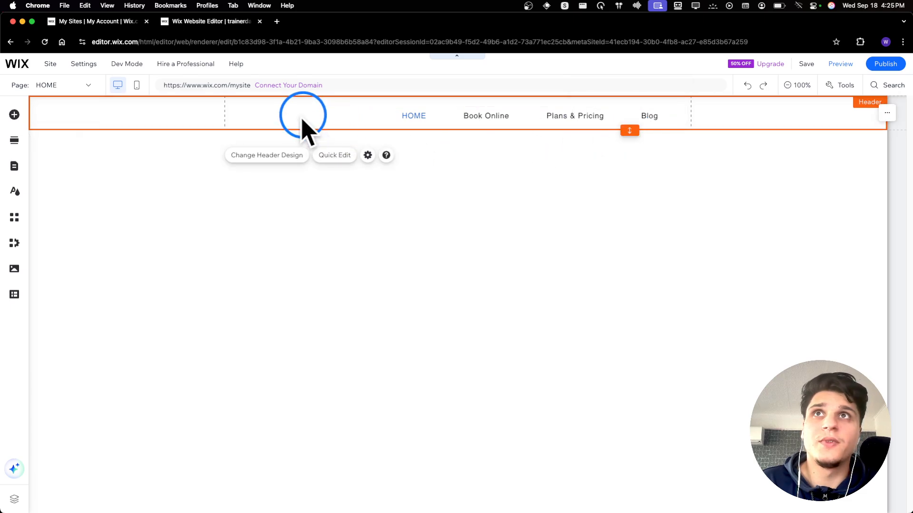
Step: Insert the Unsplash photo of an iced drink in a glass onto the page
{"action": "left_click", "coordinate": [14, 114]}
{"action": "left_click", "coordinate": [50, 151]}
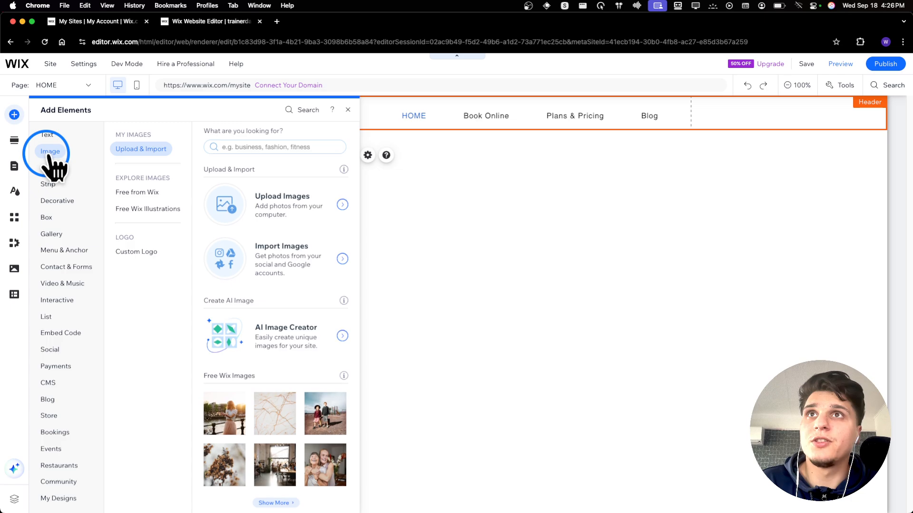
{"action": "left_click", "coordinate": [265, 215]}
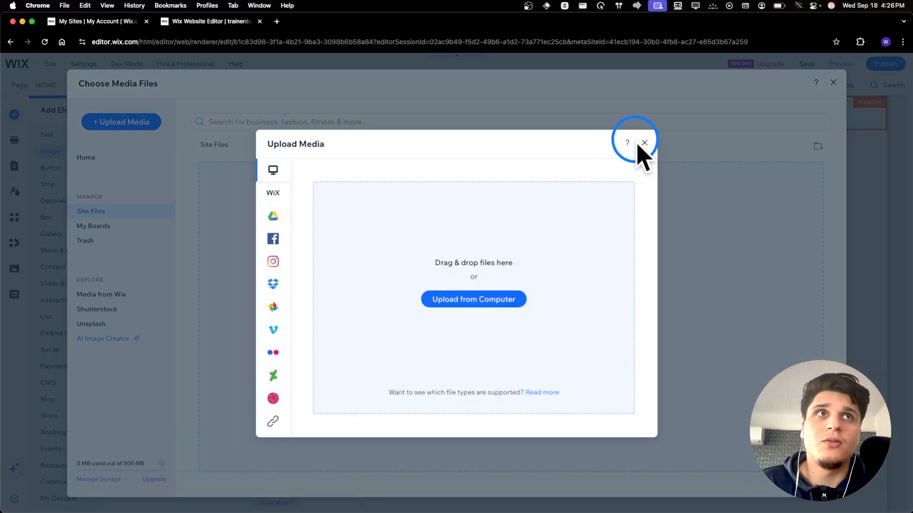
{"action": "left_click", "coordinate": [643, 143]}
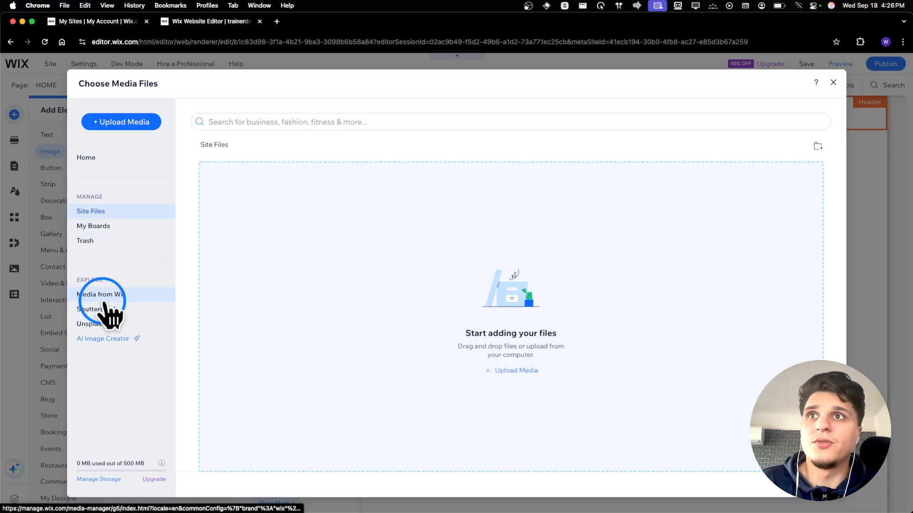
{"action": "left_click", "coordinate": [109, 328]}
{"action": "left_click", "coordinate": [242, 121]}
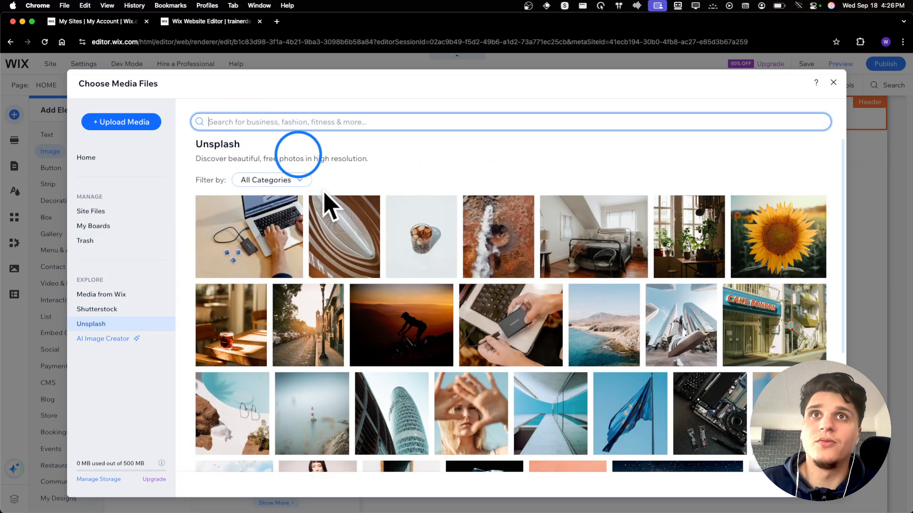
{"action": "left_click", "coordinate": [435, 244]}
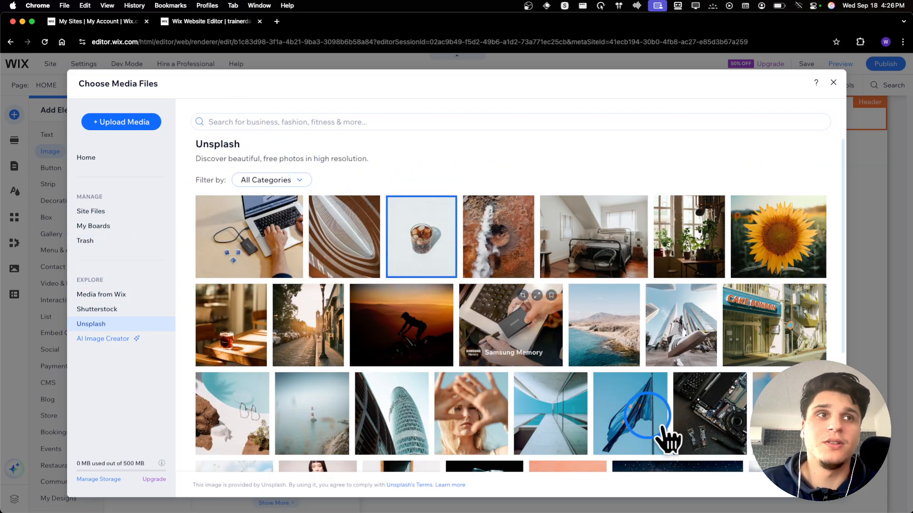
{"action": "left_click", "coordinate": [804, 485]}
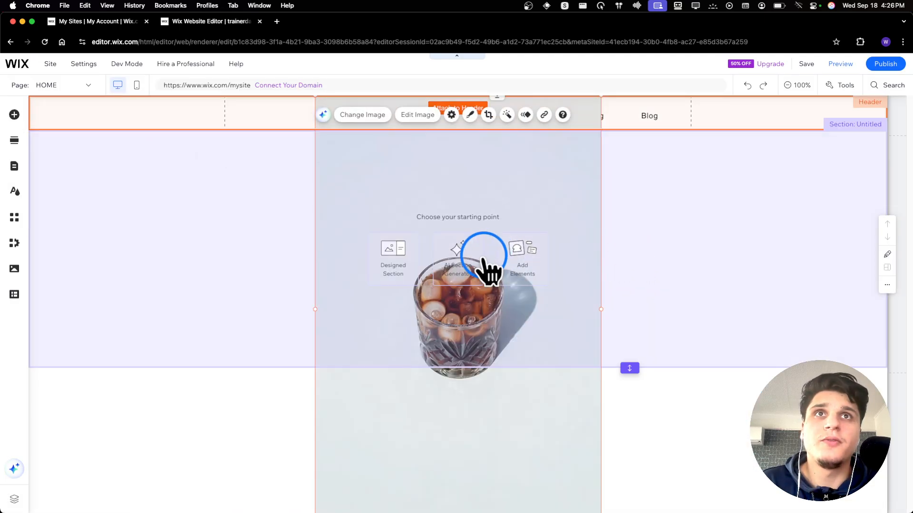
Step: Delete the iced drink photo from the header
{"action": "mouse_move", "coordinate": [467, 320]}
{"action": "left_mouse_down"}
{"action": "mouse_move", "coordinate": [475, 333]}
{"action": "mouse_move", "coordinate": [440, 319]}
{"action": "mouse_move", "coordinate": [480, 331]}
{"action": "mouse_move", "coordinate": [470, 321]}
{"action": "left_mouse_up"}
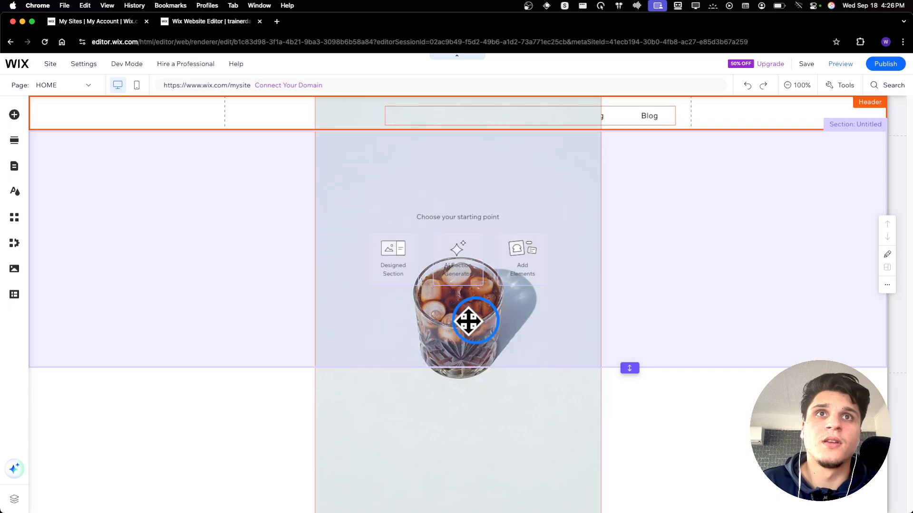
{"action": "key", "text": "BackSpace"}
{"action": "left_click", "coordinate": [335, 198]}
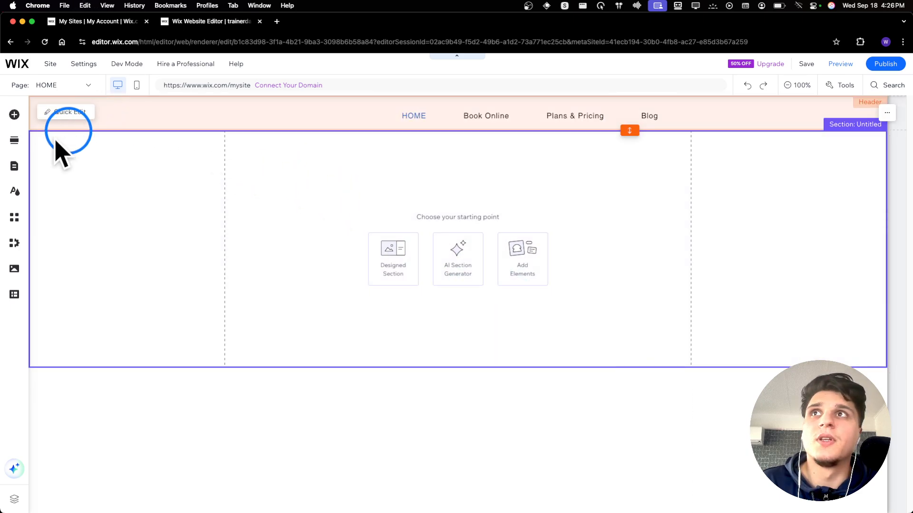
Step: Add the free Wix illustration of the woman stretching on an orange background to the page section, and make it smaller
{"action": "left_click", "coordinate": [14, 115]}
{"action": "left_click", "coordinate": [137, 192]}
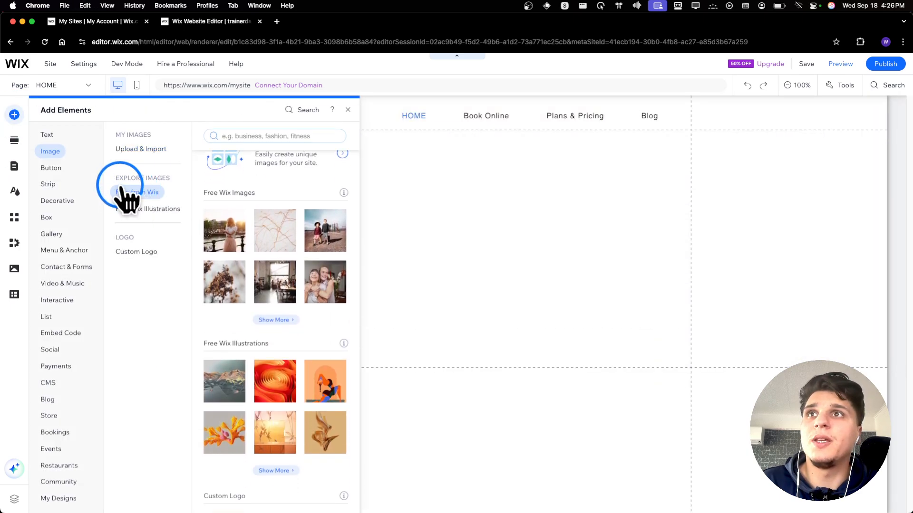
{"action": "left_click", "coordinate": [80, 250]}
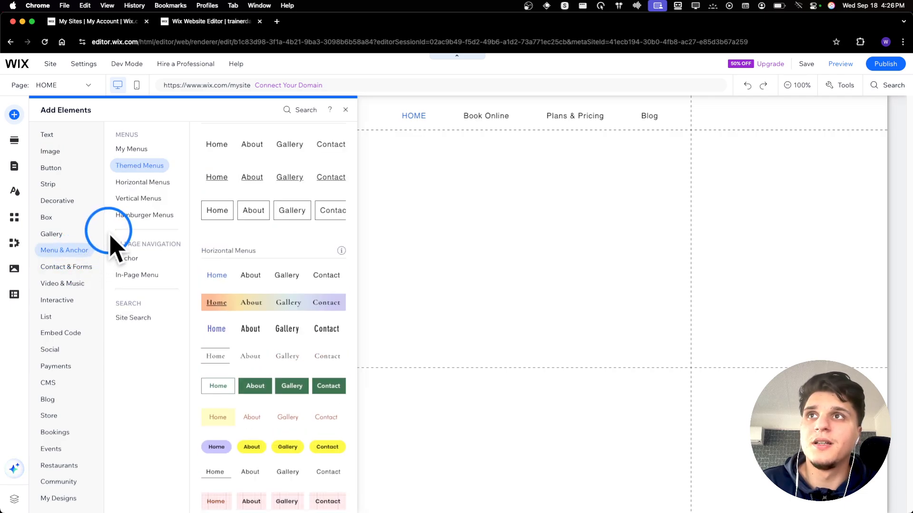
{"action": "left_click", "coordinate": [78, 300]}
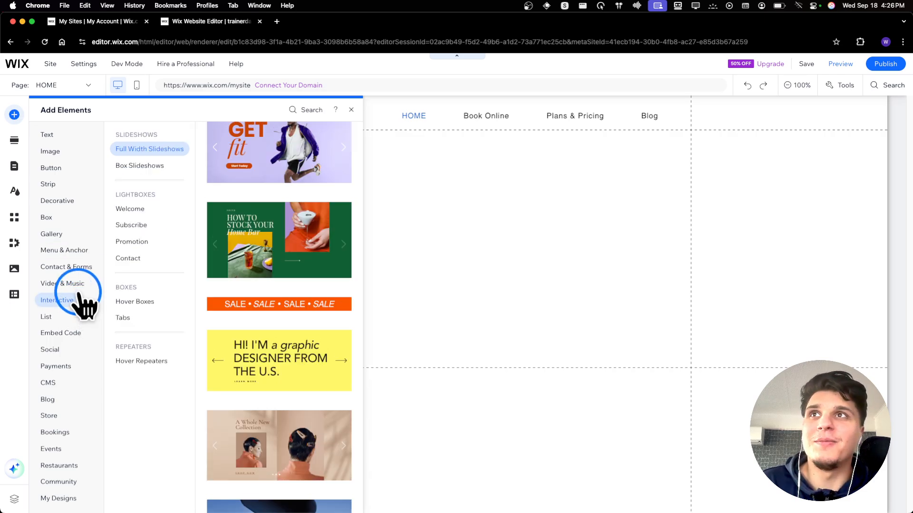
{"action": "left_click", "coordinate": [80, 266]}
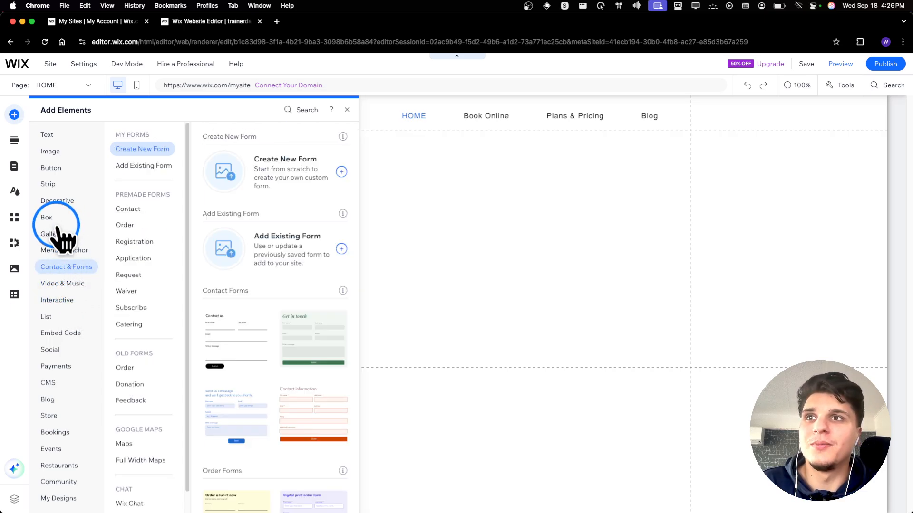
{"action": "left_click", "coordinate": [64, 153]}
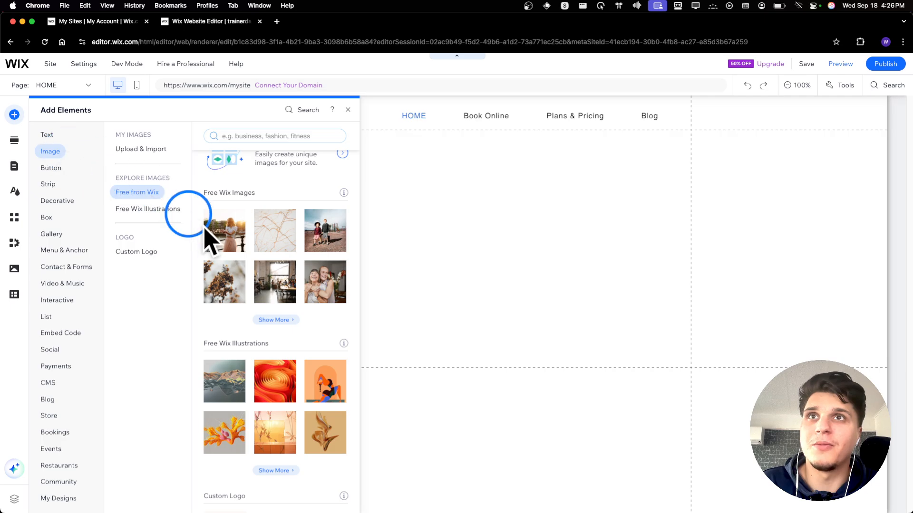
{"action": "left_click", "coordinate": [332, 384]}
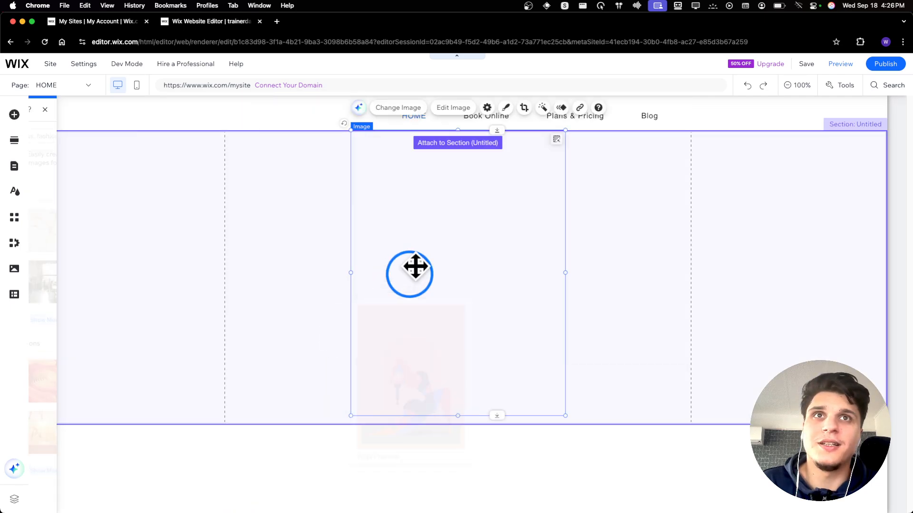
{"action": "left_click_drag", "start_coordinate": [317, 131], "coordinate": [450, 199]}
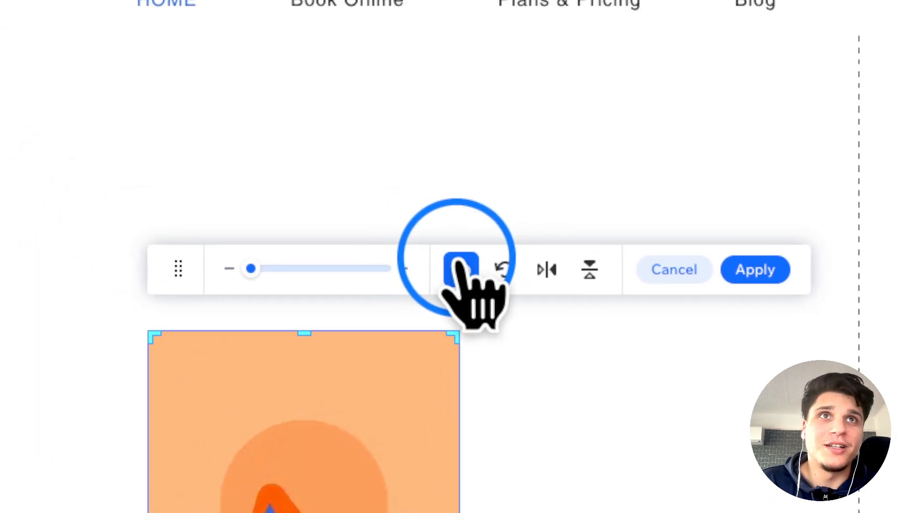
Step: Crop the stretching woman illustration to a circle shape and apply the crop
{"action": "left_click", "coordinate": [460, 271]}
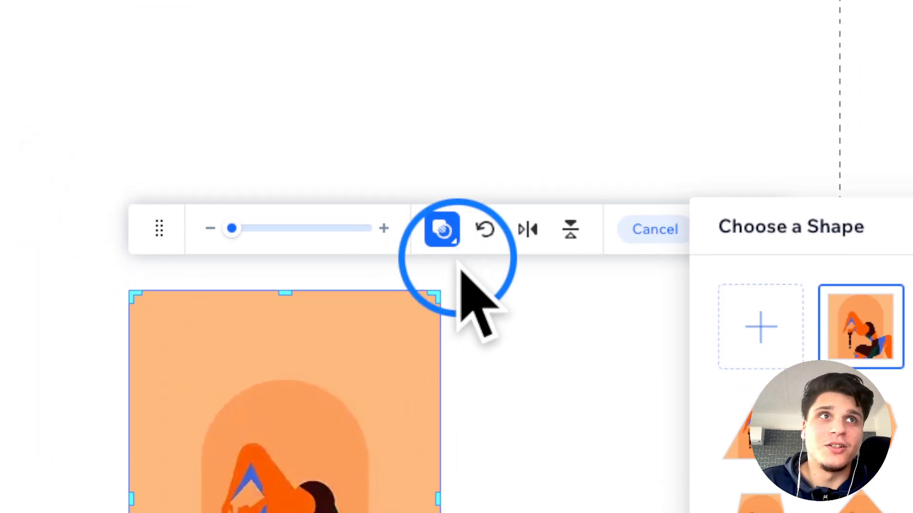
{"action": "left_click", "coordinate": [478, 263]}
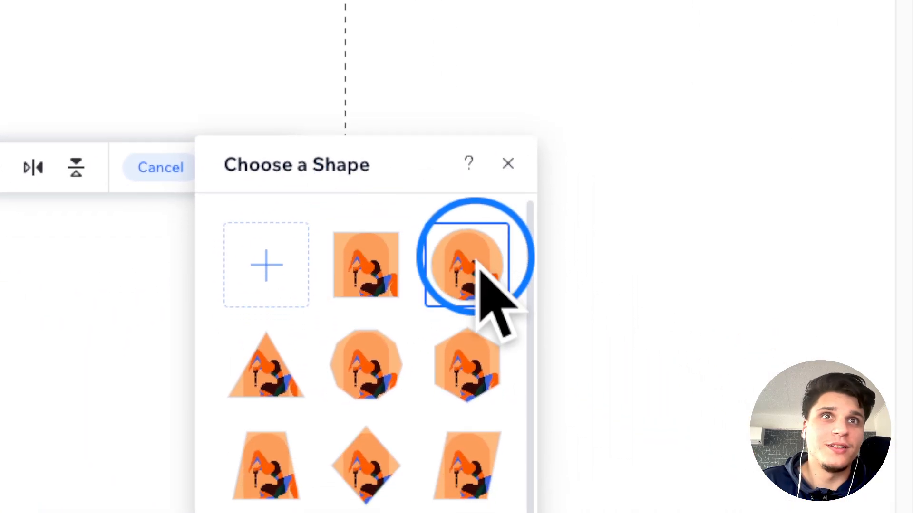
{"action": "left_click", "coordinate": [112, 181]}
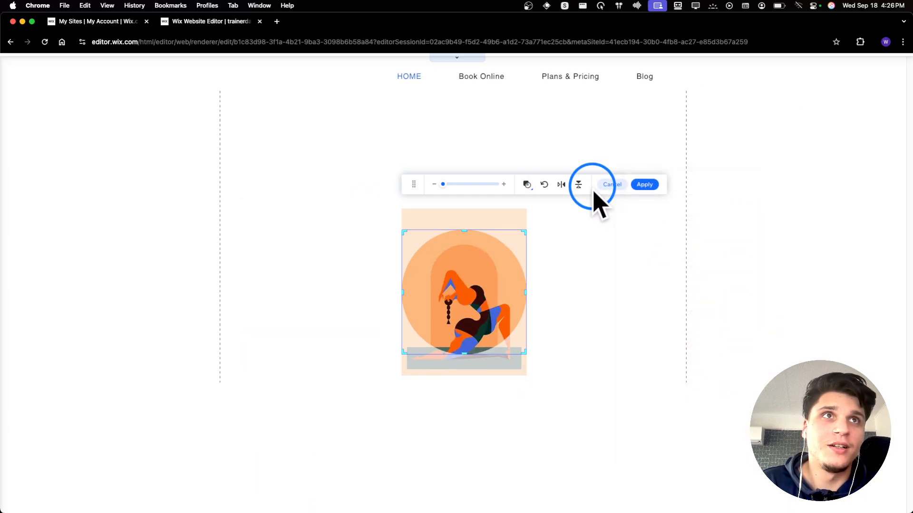
{"action": "left_click", "coordinate": [644, 184]}
Step: Shrink the circular illustration to logo size and place it in the header to the left of the menu
{"action": "left_click_drag", "start_coordinate": [483, 269], "coordinate": [328, 149]}
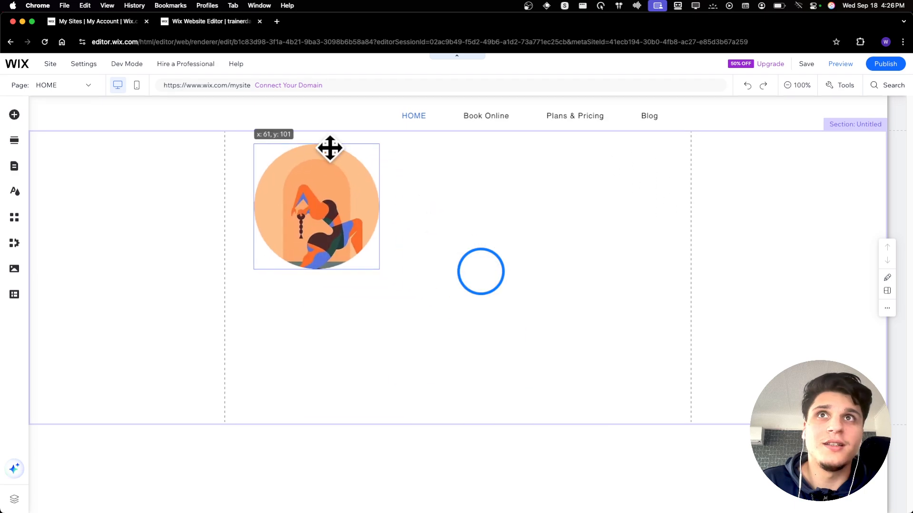
{"action": "left_click", "coordinate": [267, 141]}
{"action": "left_click_drag", "start_coordinate": [256, 144], "coordinate": [269, 113]}
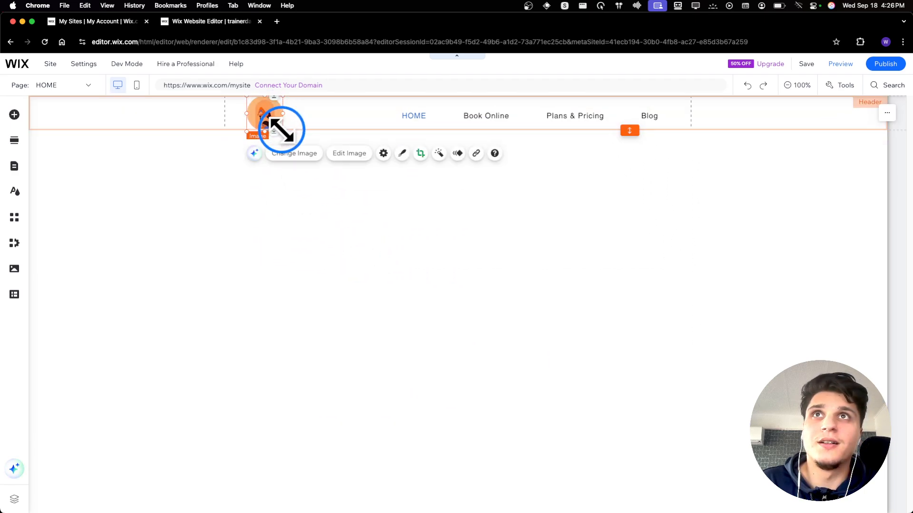
Step: Make the header slightly taller, centre the round image vertically in it, and shift the menu a little left in line with the image
{"action": "left_click", "coordinate": [630, 130]}
{"action": "left_click_drag", "start_coordinate": [630, 130], "coordinate": [629, 143]}
{"action": "left_click_drag", "start_coordinate": [269, 114], "coordinate": [271, 120]}
{"action": "left_click_drag", "start_coordinate": [424, 117], "coordinate": [411, 120]}
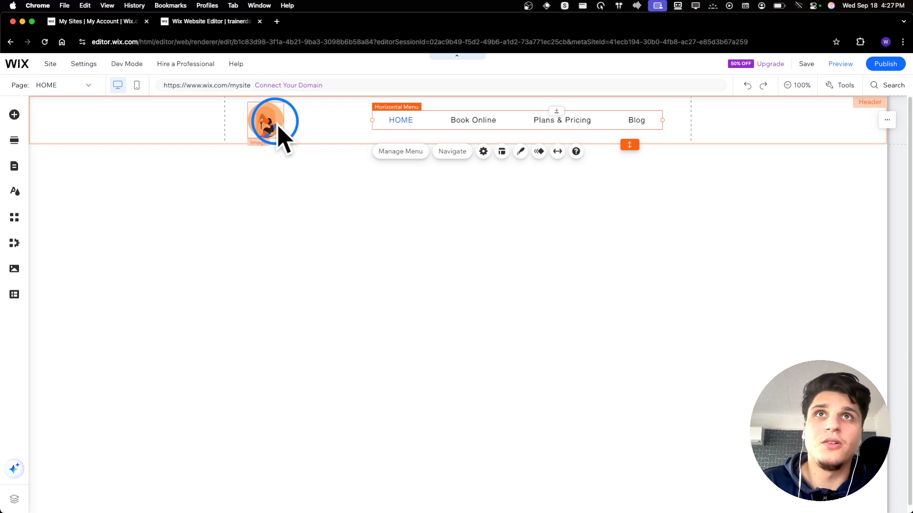
Step: Move the navigation menu closer to the round image, and make the header slightly shorter in the mobile layout
{"action": "left_click_drag", "start_coordinate": [380, 119], "coordinate": [332, 117]}
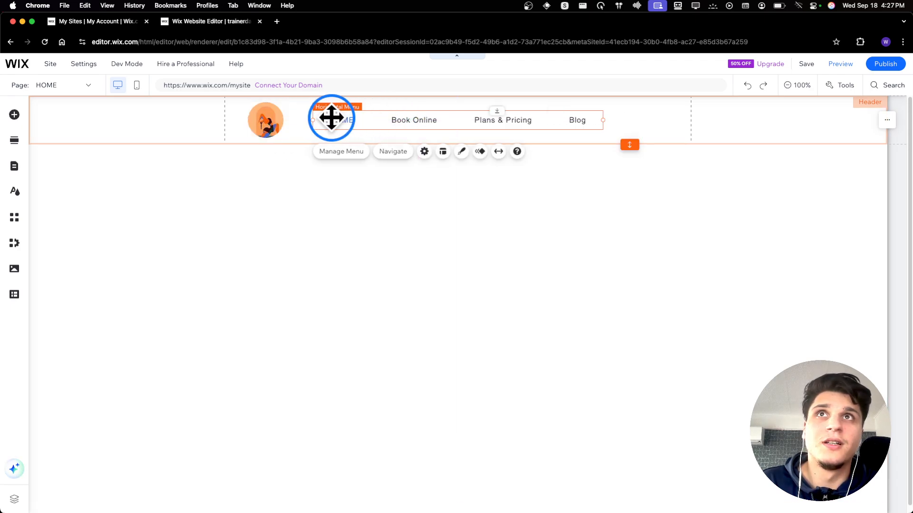
{"action": "left_click", "coordinate": [137, 85]}
{"action": "left_click", "coordinate": [467, 116]}
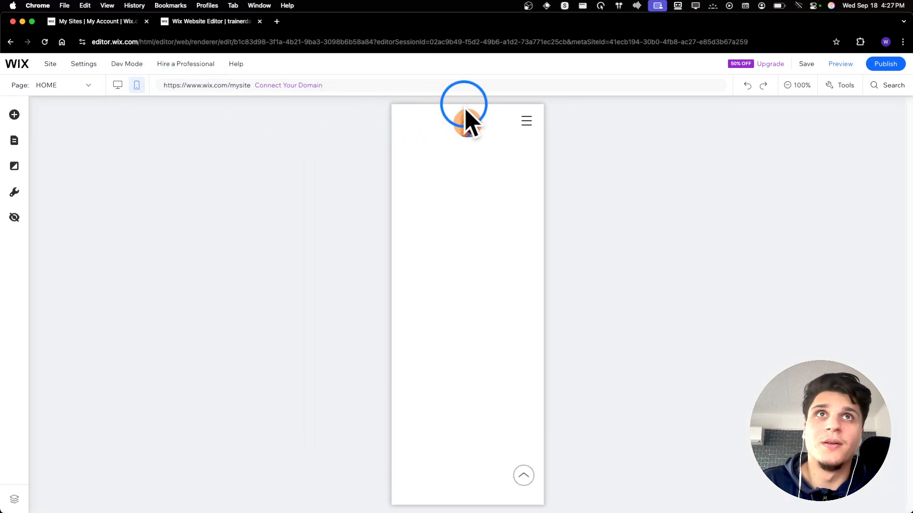
{"action": "left_click_drag", "start_coordinate": [498, 152], "coordinate": [498, 146]}
{"action": "left_click", "coordinate": [526, 123]}
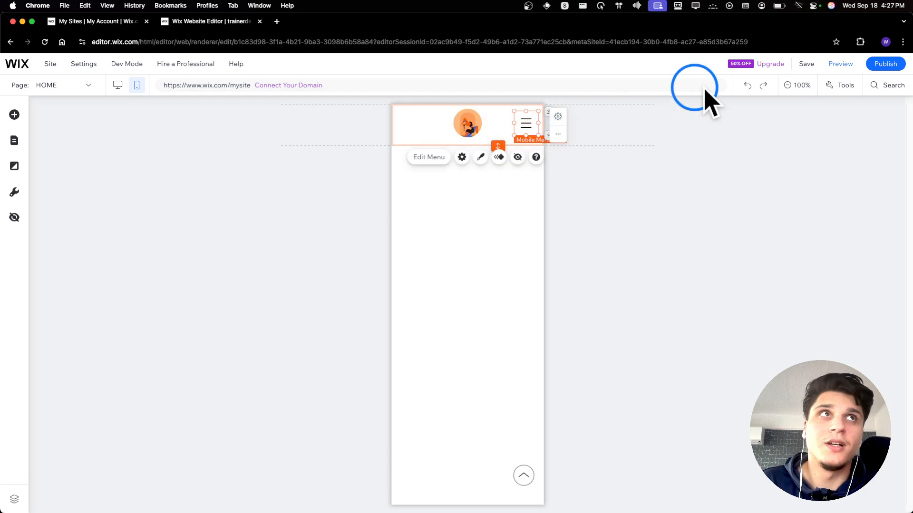
Step: Preview the mobile site and test its hamburger menu by visiting Book Online, Plans & Pricing and the home page
{"action": "left_click", "coordinate": [841, 64]}
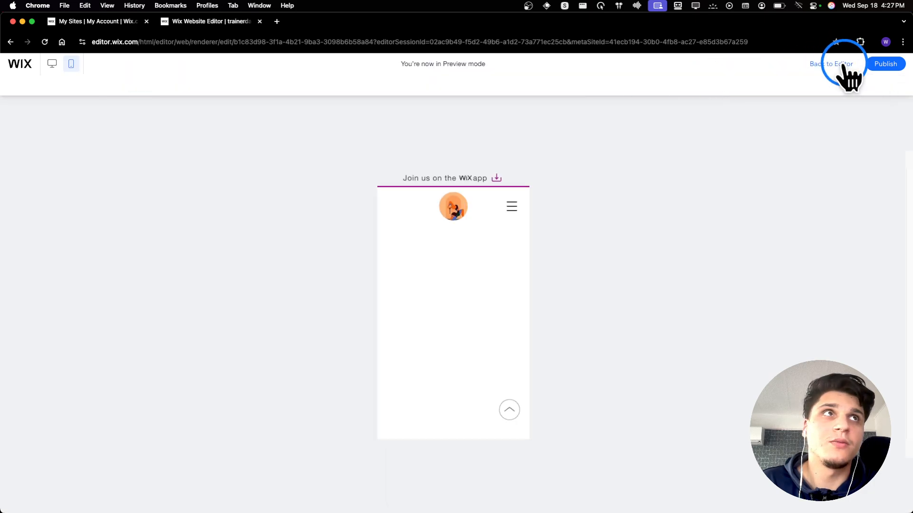
{"action": "left_click", "coordinate": [512, 197]}
{"action": "left_click", "coordinate": [513, 199]}
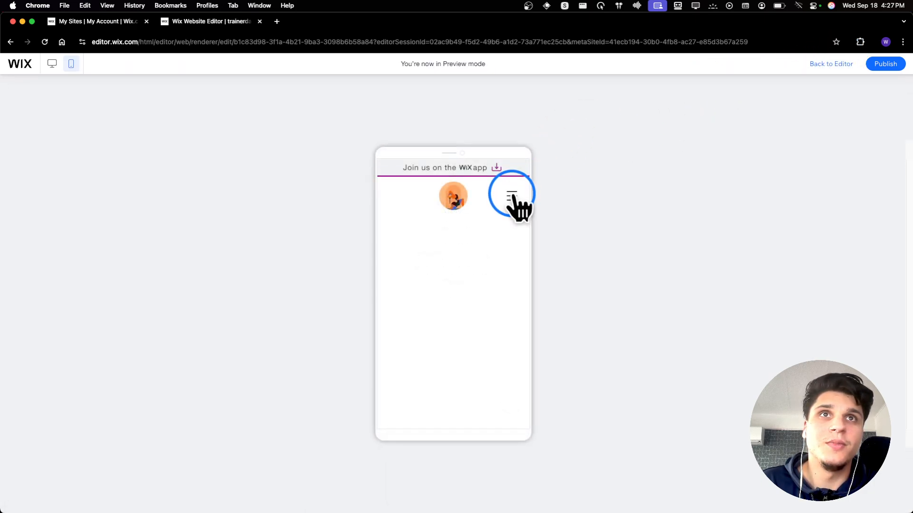
{"action": "left_click", "coordinate": [511, 196]}
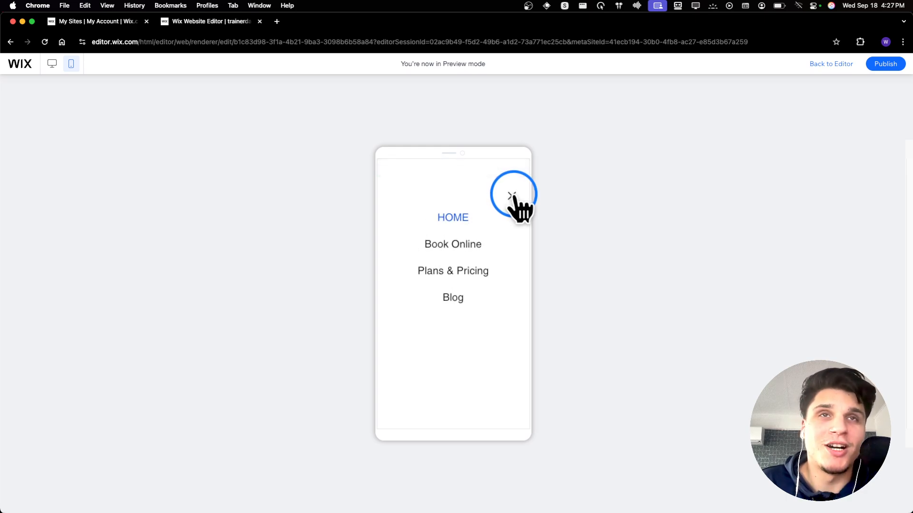
{"action": "left_click", "coordinate": [513, 197]}
{"action": "left_click", "coordinate": [513, 197]}
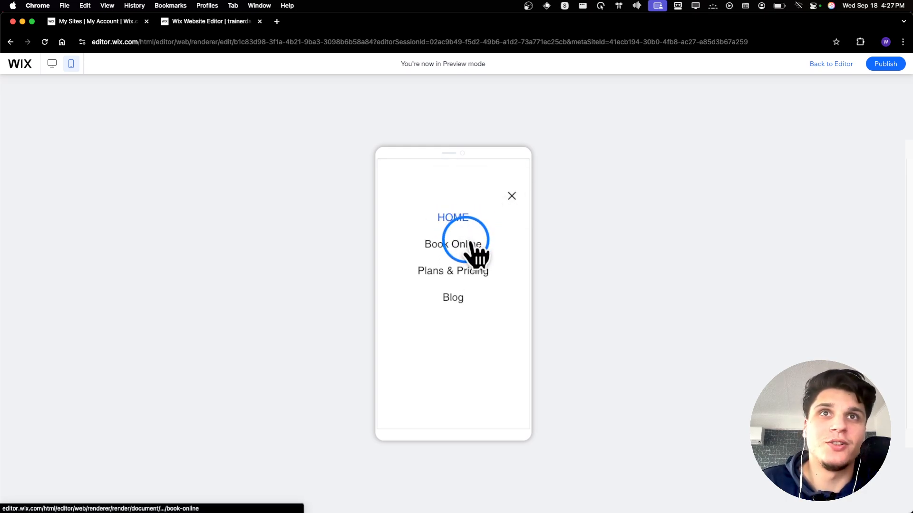
{"action": "left_click", "coordinate": [469, 245]}
{"action": "left_click", "coordinate": [503, 201]}
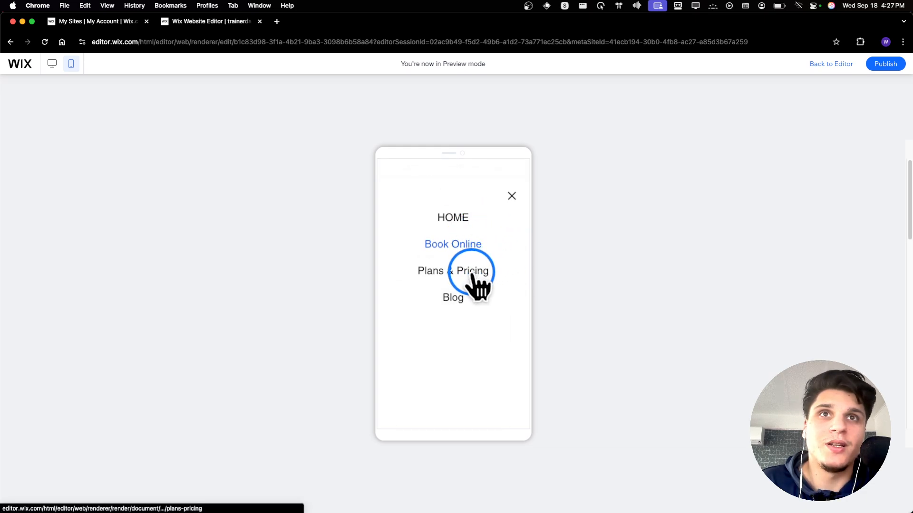
{"action": "left_click", "coordinate": [473, 272]}
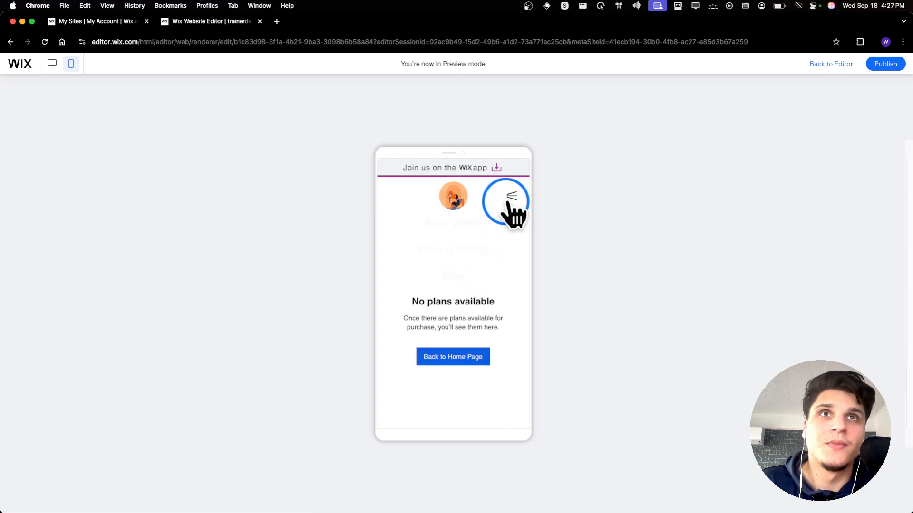
{"action": "left_click", "coordinate": [509, 202]}
{"action": "left_click", "coordinate": [476, 222]}
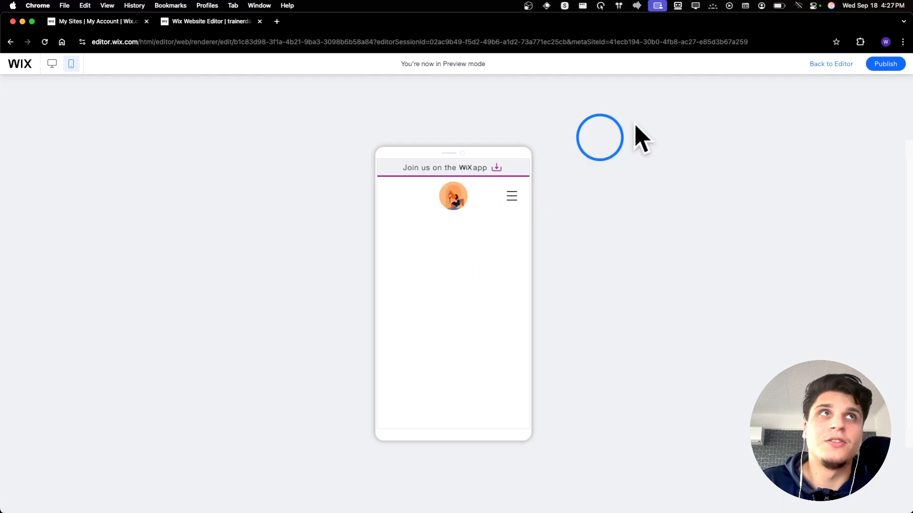
{"action": "left_click", "coordinate": [820, 80]}
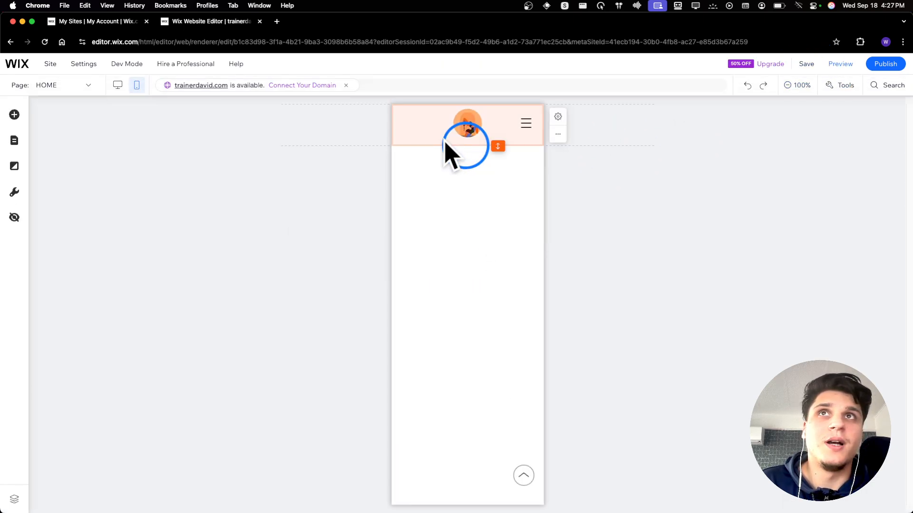
Step: Return to the desktop layout and add a blank light classic strip across the page section, directly beneath the header
{"action": "left_click", "coordinate": [118, 87]}
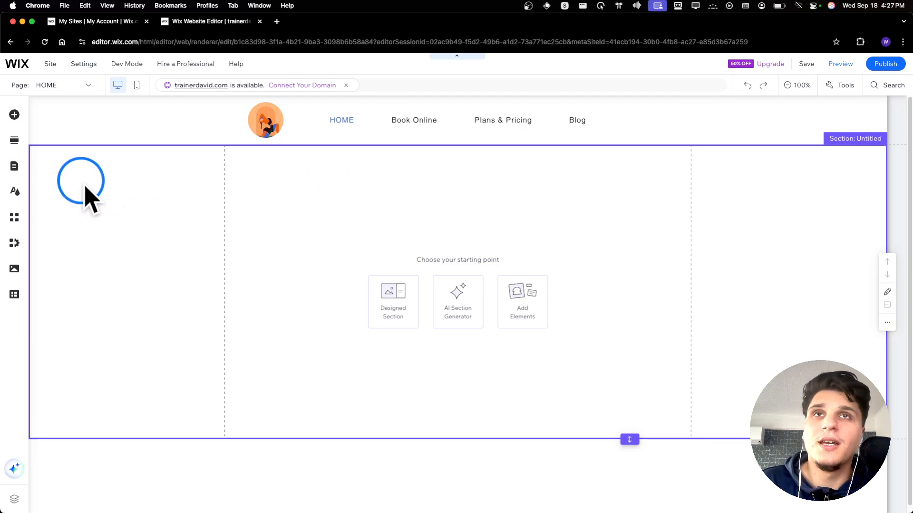
{"action": "left_click", "coordinate": [14, 115]}
{"action": "left_click", "coordinate": [47, 184]}
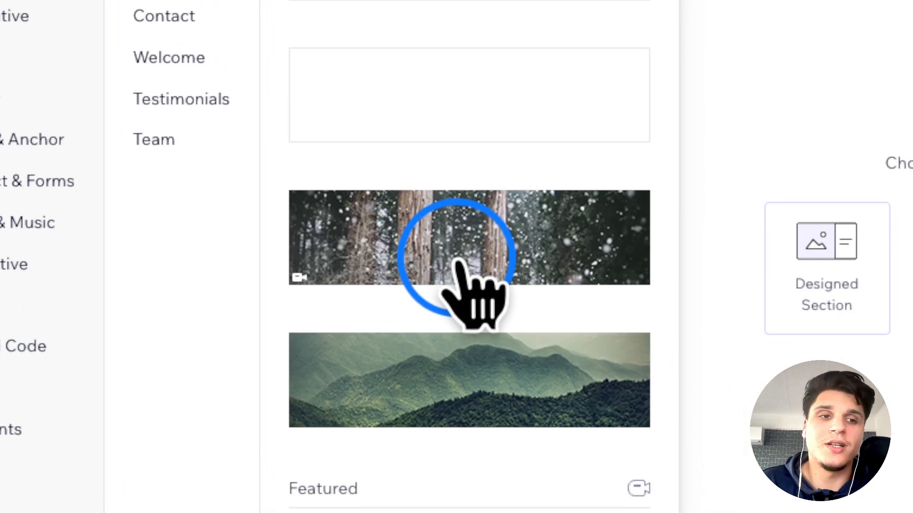
{"action": "mouse_move", "coordinate": [459, 264]}
{"action": "left_mouse_down"}
{"action": "mouse_move", "coordinate": [434, 158]}
{"action": "mouse_move", "coordinate": [442, 96]}
{"action": "mouse_move", "coordinate": [912, 92]}
{"action": "mouse_move", "coordinate": [456, 257]}
{"action": "left_mouse_up"}
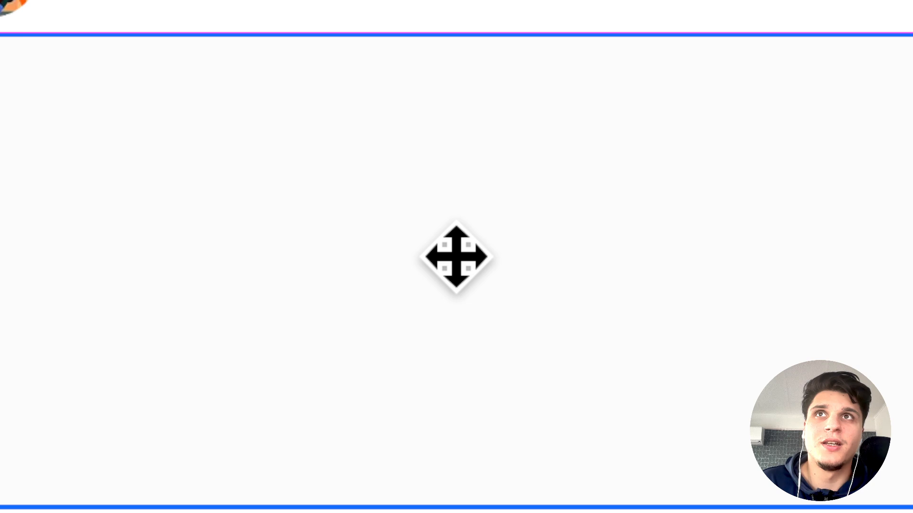
{"action": "left_click", "coordinate": [456, 256]}
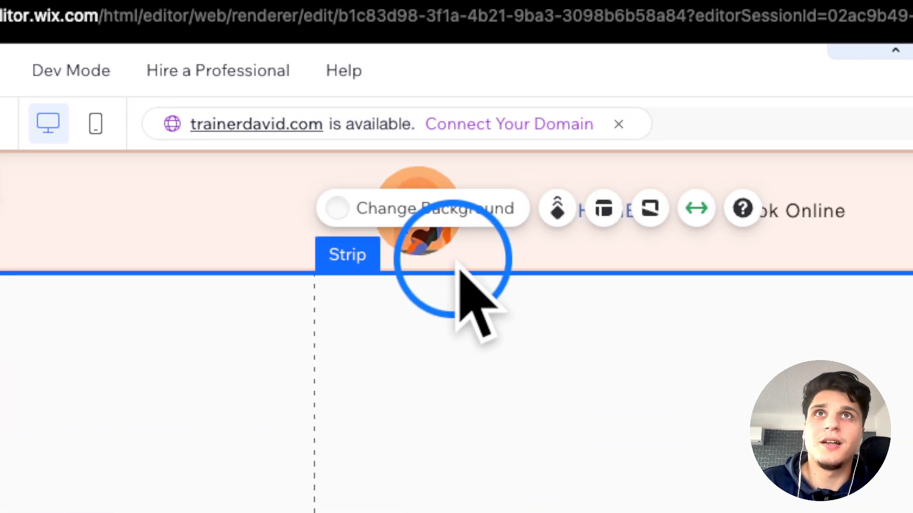
Step: Review the background options of the new strip without choosing one
{"action": "left_click", "coordinate": [281, 179]}
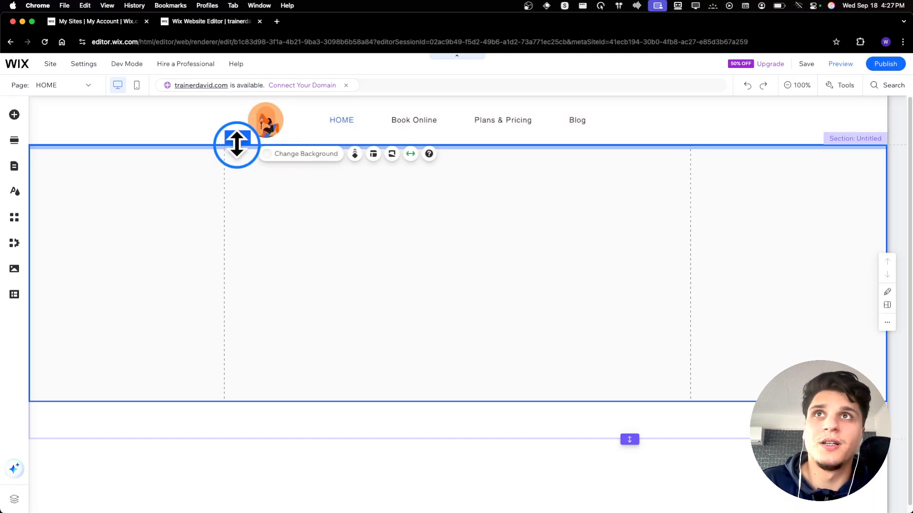
{"action": "left_click", "coordinate": [249, 175]}
{"action": "double_click", "coordinate": [248, 184]}
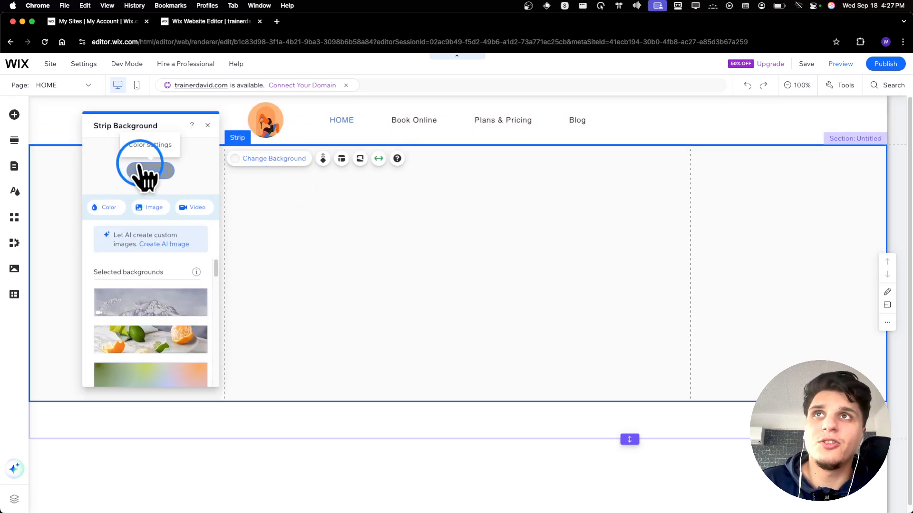
{"action": "left_click", "coordinate": [290, 224]}
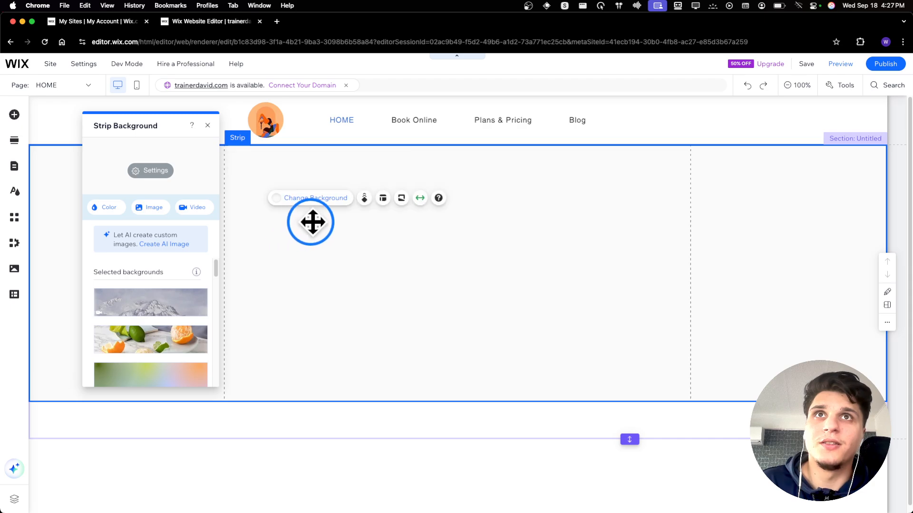
Step: Add a second column to the strip and select its first column
{"action": "right_click", "coordinate": [342, 221]}
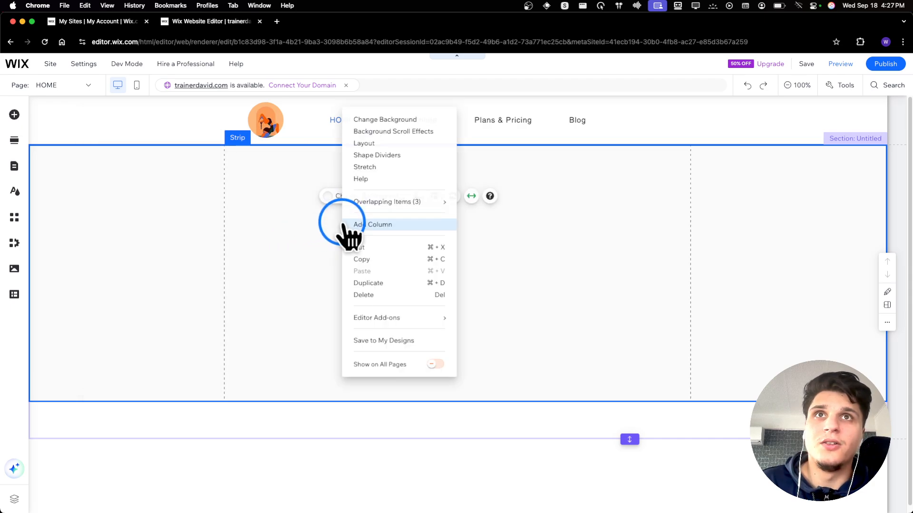
{"action": "left_click", "coordinate": [345, 225]}
{"action": "left_click", "coordinate": [352, 202]}
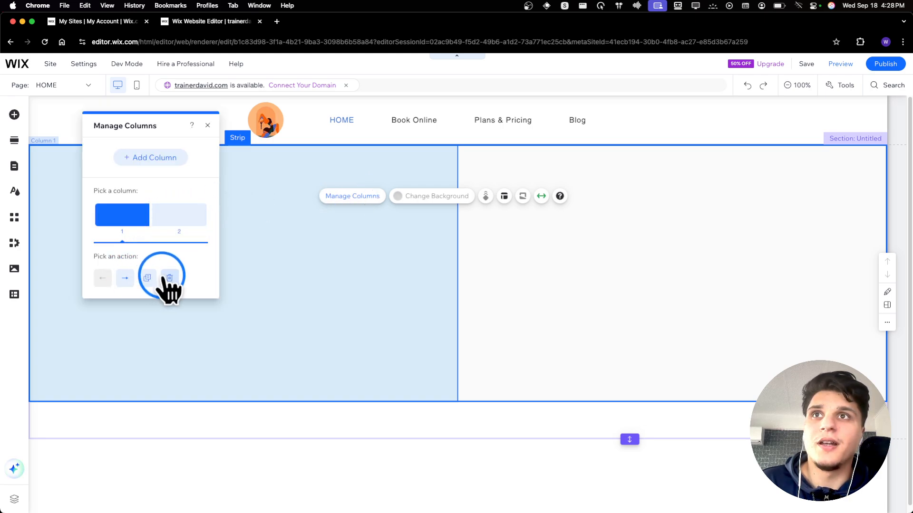
{"action": "left_click", "coordinate": [177, 224]}
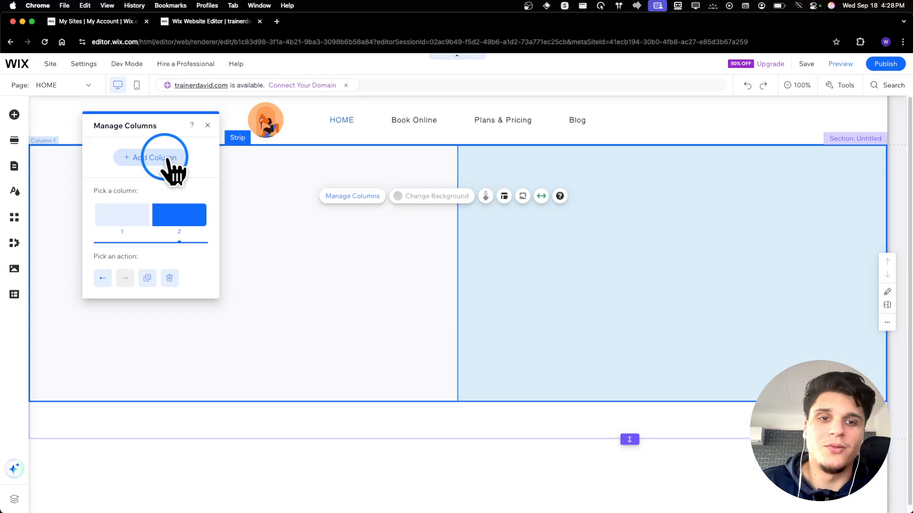
{"action": "left_click", "coordinate": [336, 267]}
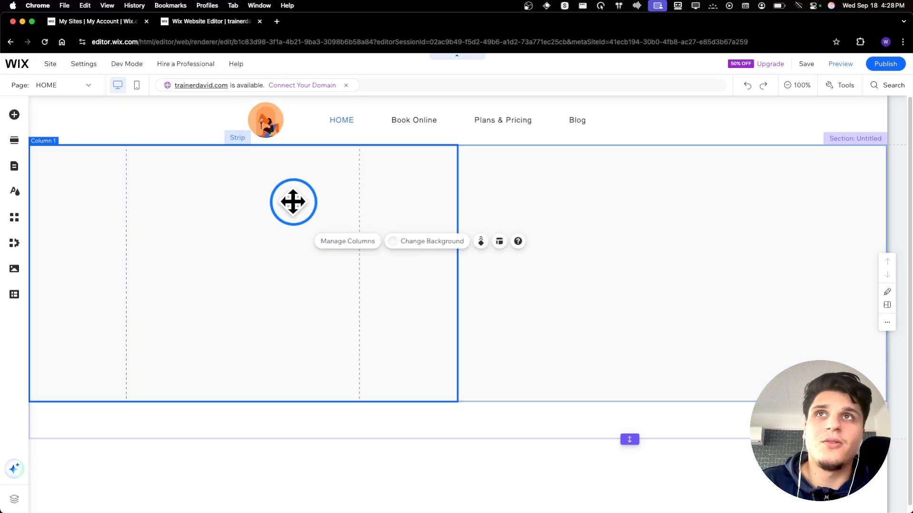
Step: Browse the available page elements, from images, menus and decorative items to forms, interactive items, lists, embeds and social
{"action": "left_click", "coordinate": [18, 116]}
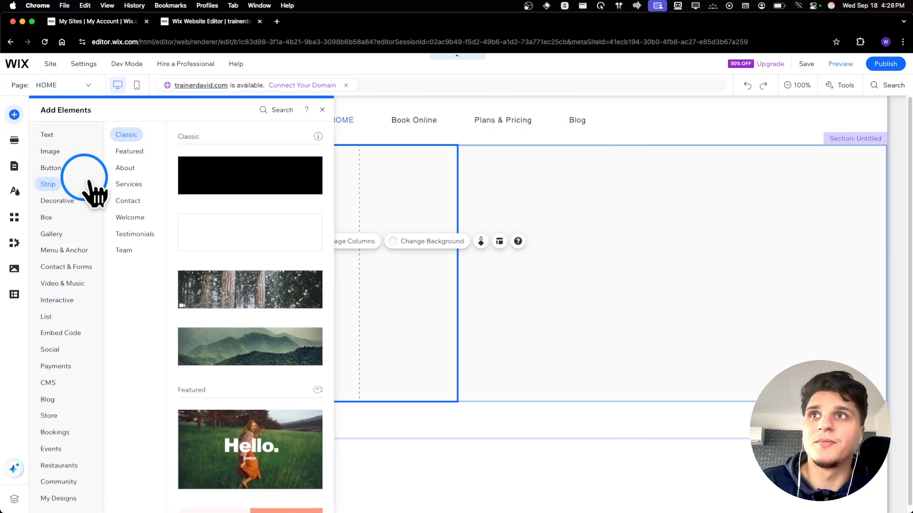
{"action": "mouse_move", "coordinate": [52, 149]}
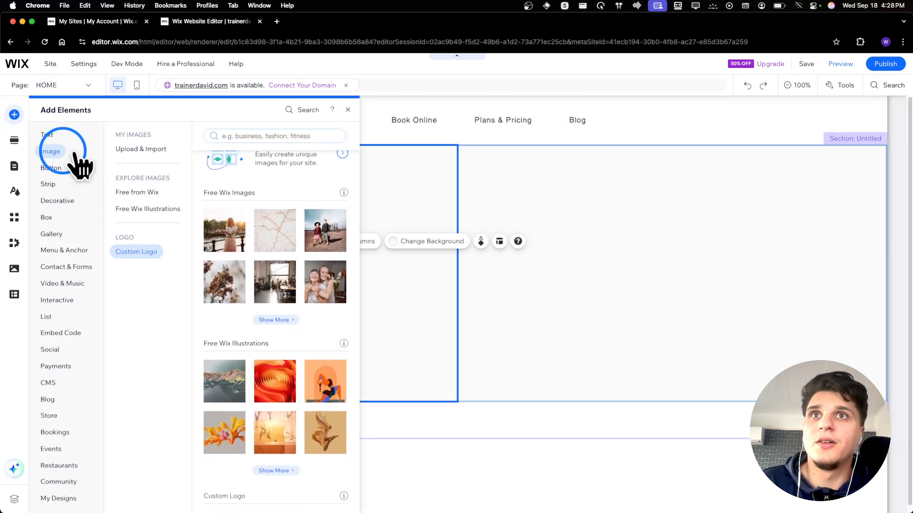
{"action": "scroll", "coordinate": [285, 321], "scroll_direction": "down", "scroll_amount": 5}
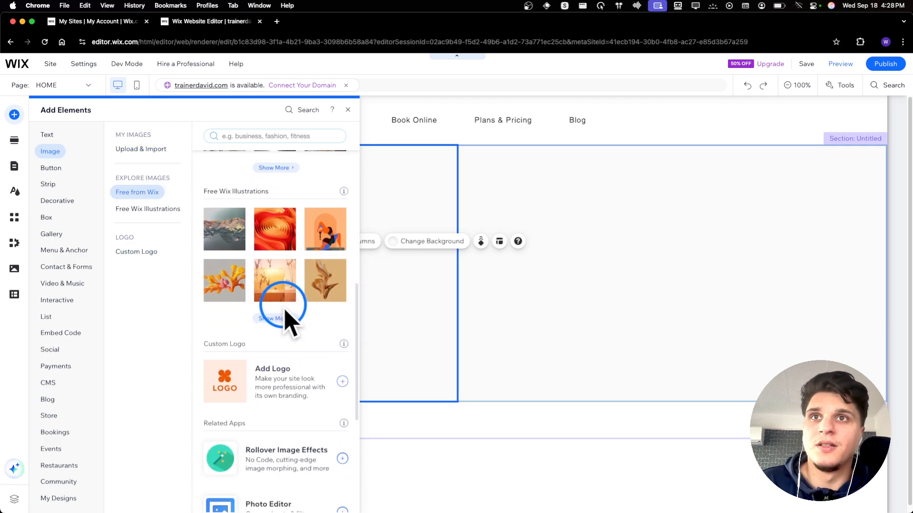
{"action": "scroll", "coordinate": [285, 314], "scroll_direction": "up", "scroll_amount": 4}
{"action": "scroll", "coordinate": [285, 428], "scroll_direction": "down", "scroll_amount": 8}
{"action": "scroll", "coordinate": [256, 224], "scroll_direction": "up", "scroll_amount": 2}
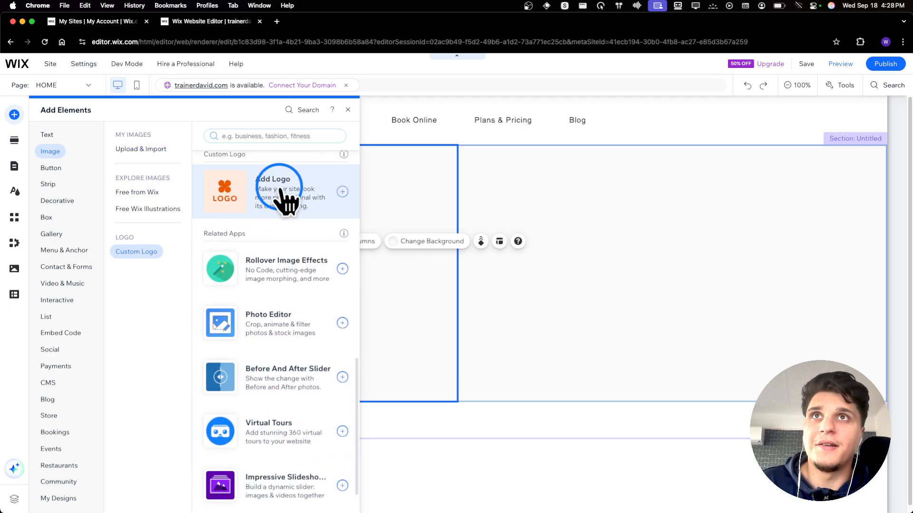
{"action": "scroll", "coordinate": [287, 212], "scroll_direction": "up", "scroll_amount": 1}
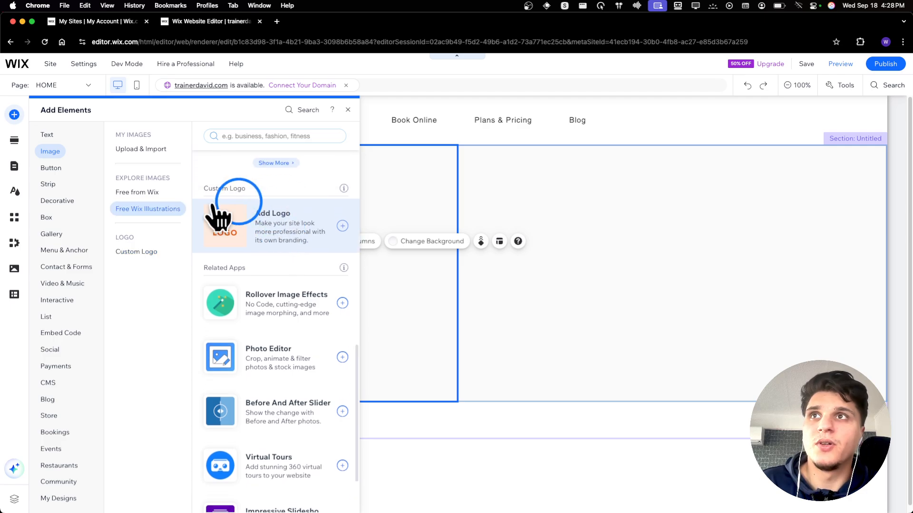
{"action": "left_click", "coordinate": [72, 250]}
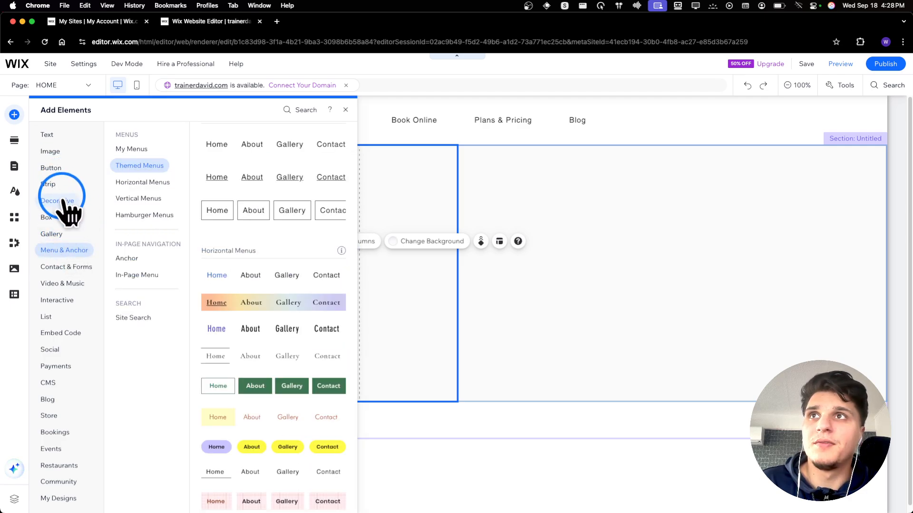
{"action": "left_click", "coordinate": [64, 201]}
{"action": "left_click", "coordinate": [54, 217]}
{"action": "left_click", "coordinate": [53, 234]}
{"action": "left_click", "coordinate": [71, 251]}
{"action": "left_click", "coordinate": [59, 267]}
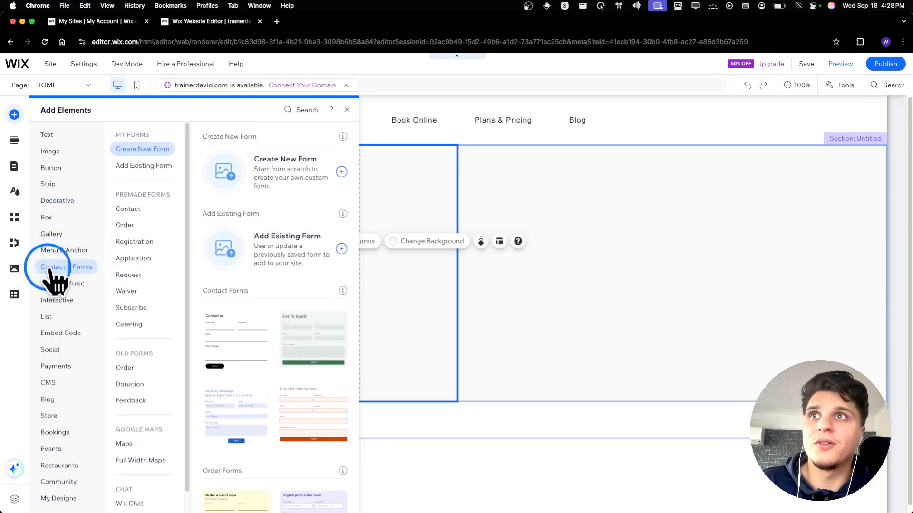
{"action": "left_click", "coordinate": [59, 283]}
{"action": "left_click", "coordinate": [77, 301]}
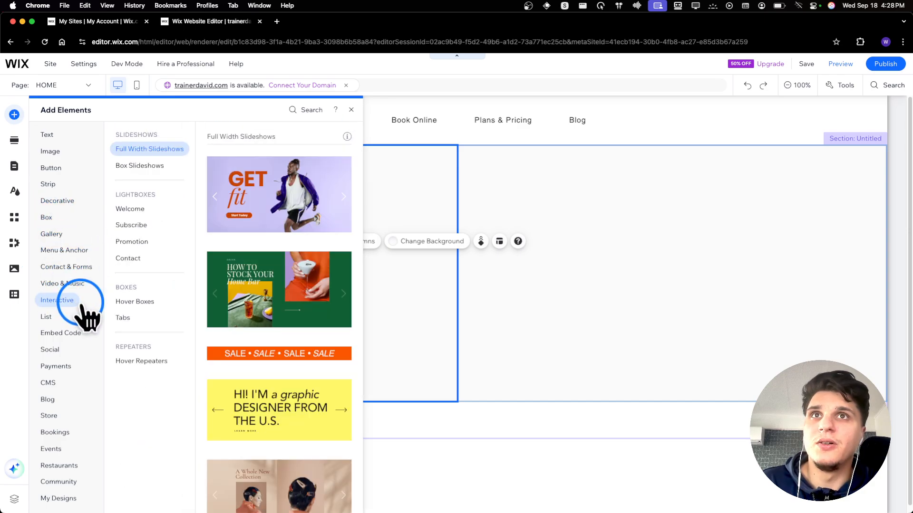
{"action": "left_click", "coordinate": [46, 317]}
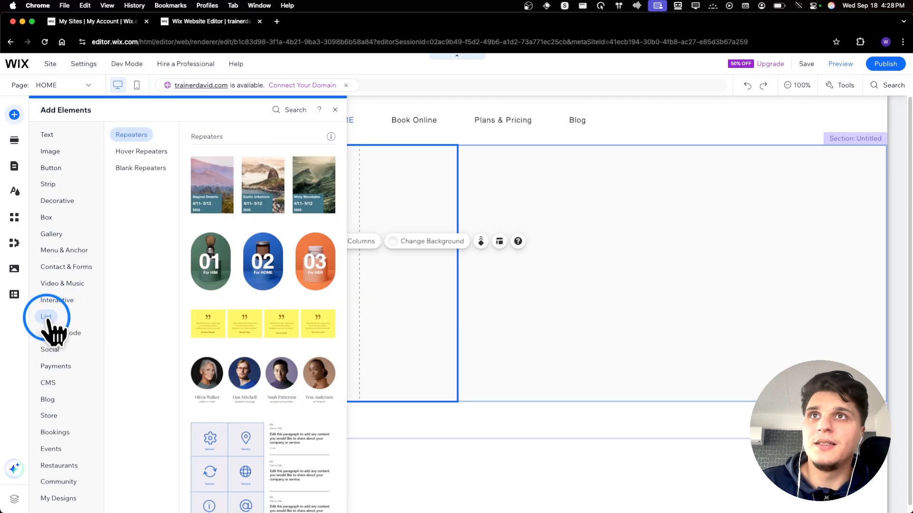
{"action": "left_click", "coordinate": [59, 334]}
{"action": "left_click", "coordinate": [58, 350]}
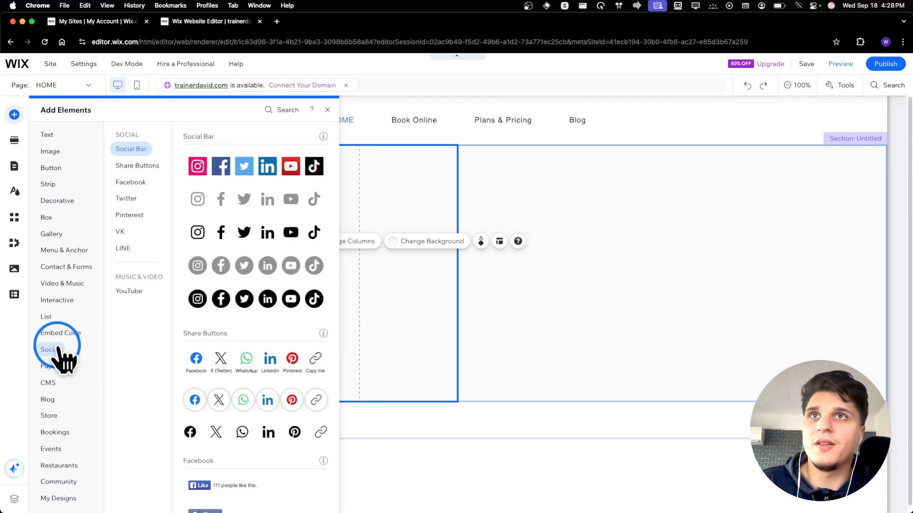
Step: Try the coloured social bar in the header and in the footer, and delete it
{"action": "left_click_drag", "start_coordinate": [260, 175], "coordinate": [662, 125]}
{"action": "left_click_drag", "start_coordinate": [722, 129], "coordinate": [473, 452]}
{"action": "key", "text": "Delete"}
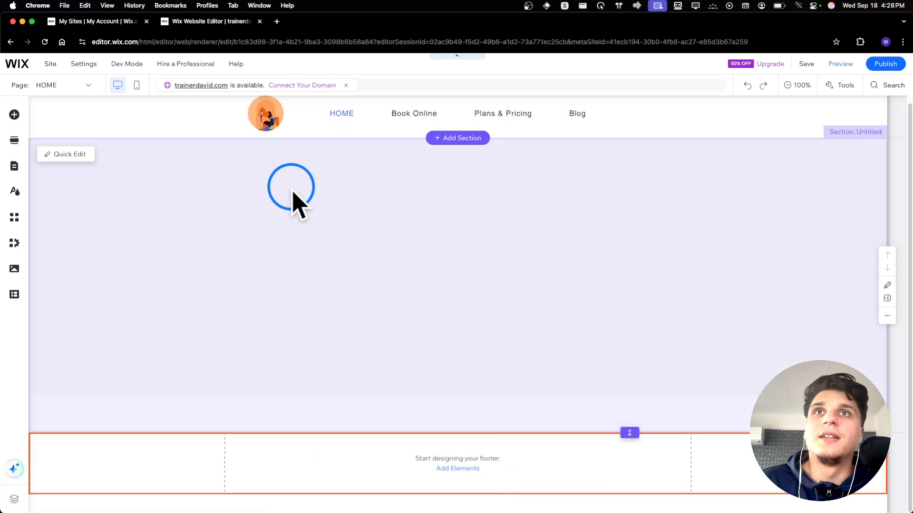
Step: Try out an image element in the page section below the header, and delete it
{"action": "left_click", "coordinate": [291, 190]}
{"action": "left_click", "coordinate": [15, 114]}
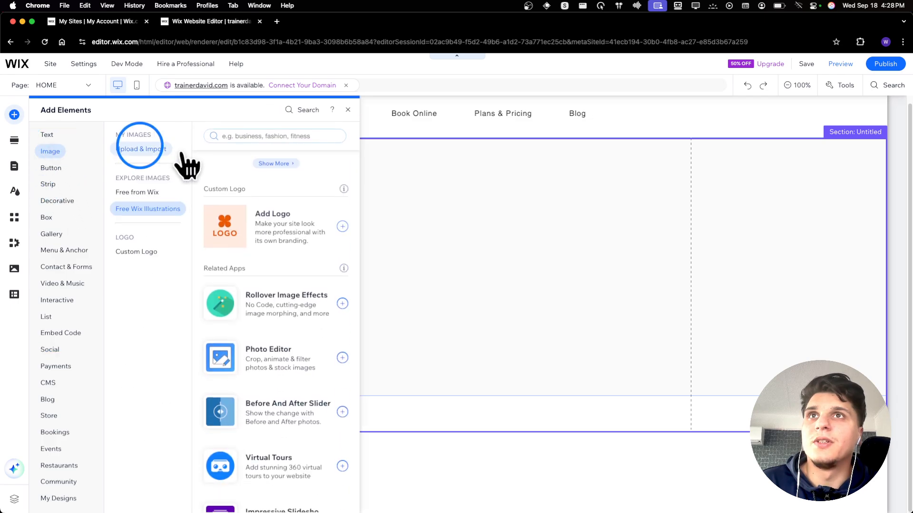
{"action": "scroll", "coordinate": [290, 238], "scroll_direction": "up", "scroll_amount": 3}
{"action": "left_click", "coordinate": [217, 197]}
{"action": "left_click_drag", "start_coordinate": [457, 281], "coordinate": [416, 270]}
{"action": "key", "text": "Delete"}
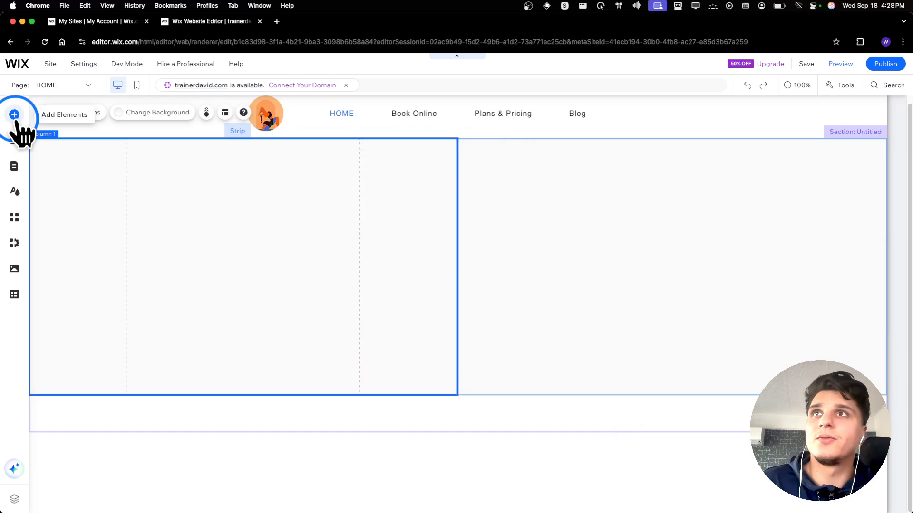
Step: Search the Unsplash photos for "sport" and add the photo of a man exercising on parallel bars to the page
{"action": "left_click", "coordinate": [14, 117]}
{"action": "scroll", "coordinate": [252, 287], "scroll_direction": "up", "scroll_amount": 4}
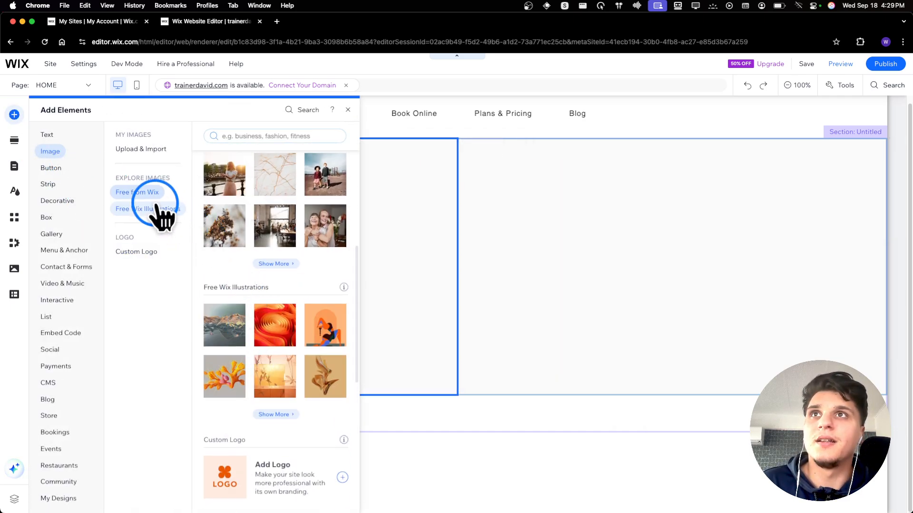
{"action": "left_click", "coordinate": [141, 150]}
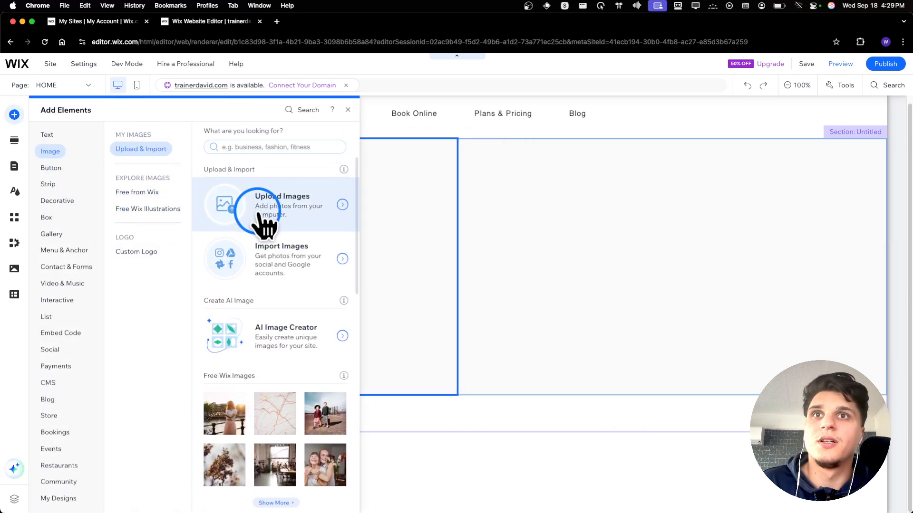
{"action": "left_click", "coordinate": [264, 215]}
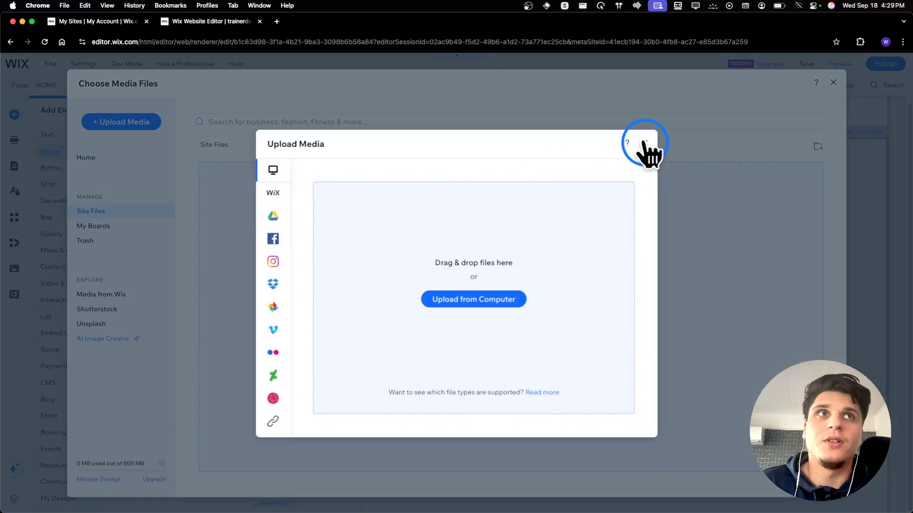
{"action": "left_click", "coordinate": [646, 144]}
{"action": "left_click", "coordinate": [95, 325]}
{"action": "left_click", "coordinate": [226, 122]}
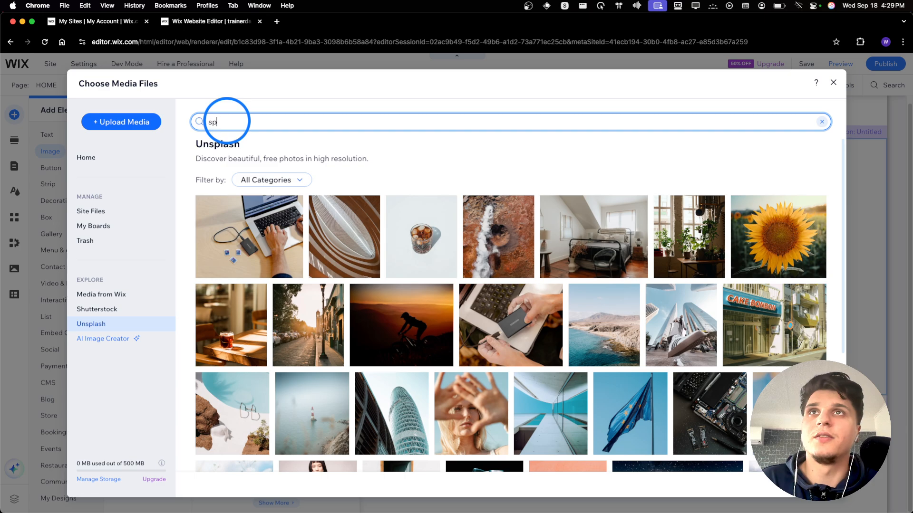
{"action": "key", "text": "Return"}
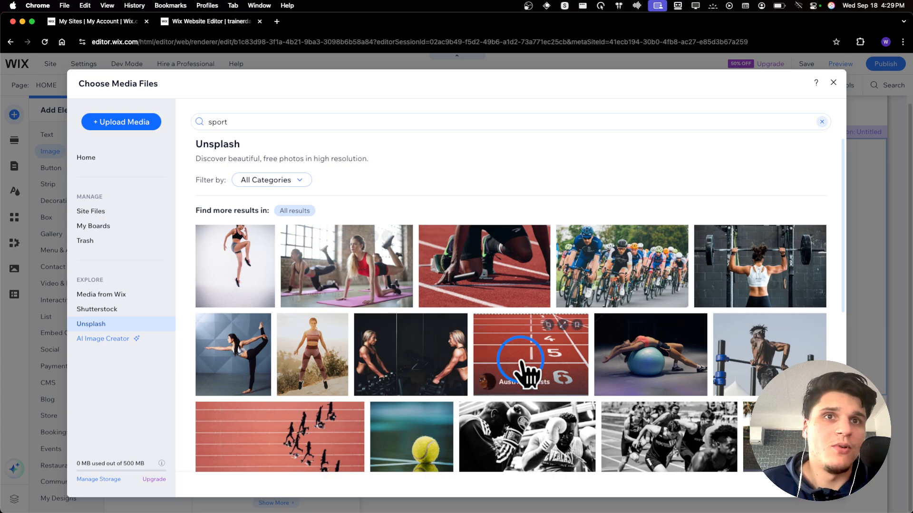
{"action": "left_click", "coordinate": [741, 371]}
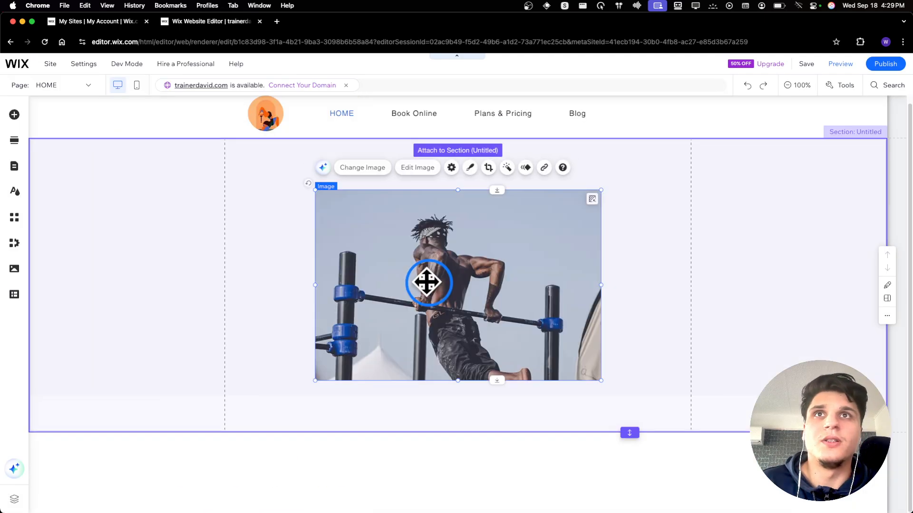
Step: Move the photo into the strip's first column and resize it to fill that column's width and height
{"action": "left_click_drag", "start_coordinate": [428, 283], "coordinate": [191, 222]}
{"action": "left_click_drag", "start_coordinate": [313, 328], "coordinate": [470, 409]}
{"action": "left_click", "coordinate": [257, 412]}
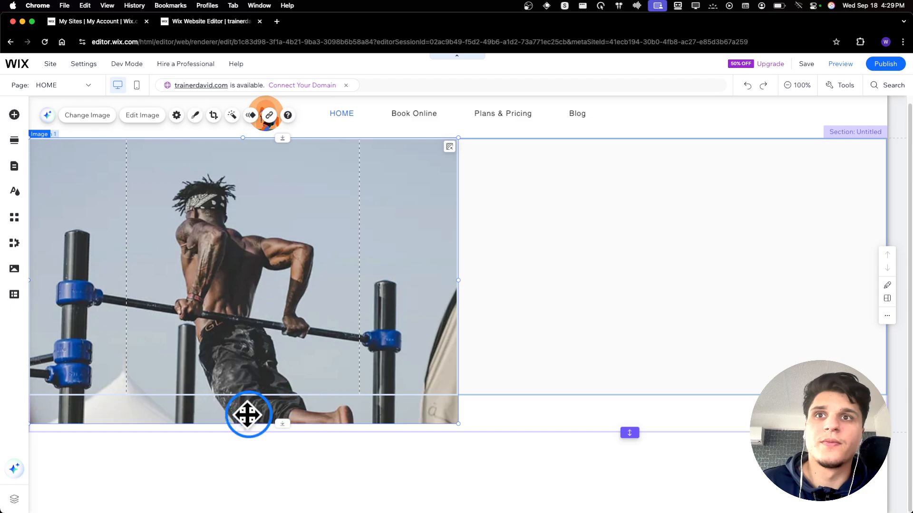
{"action": "left_click_drag", "start_coordinate": [242, 423], "coordinate": [240, 395]}
Step: Add a Heading 1 text element near the top of the strip's second column
{"action": "left_click", "coordinate": [527, 300]}
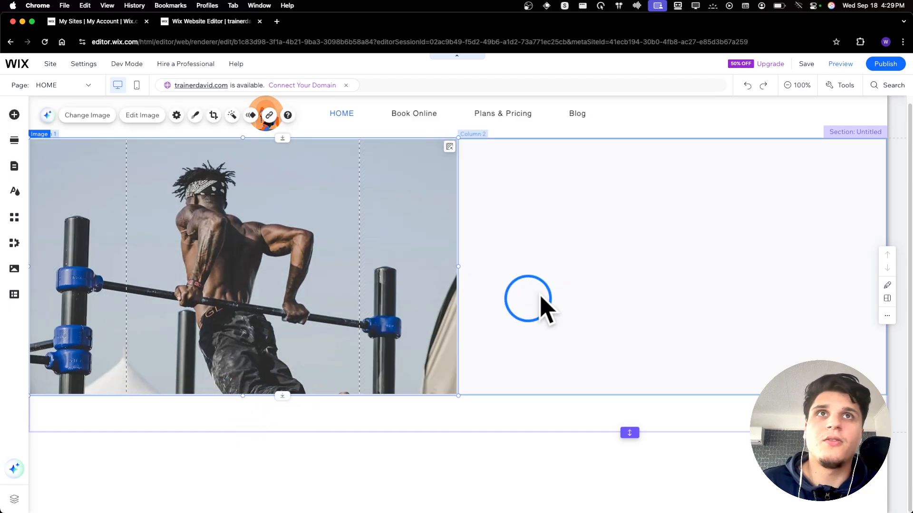
{"action": "left_click", "coordinate": [15, 114]}
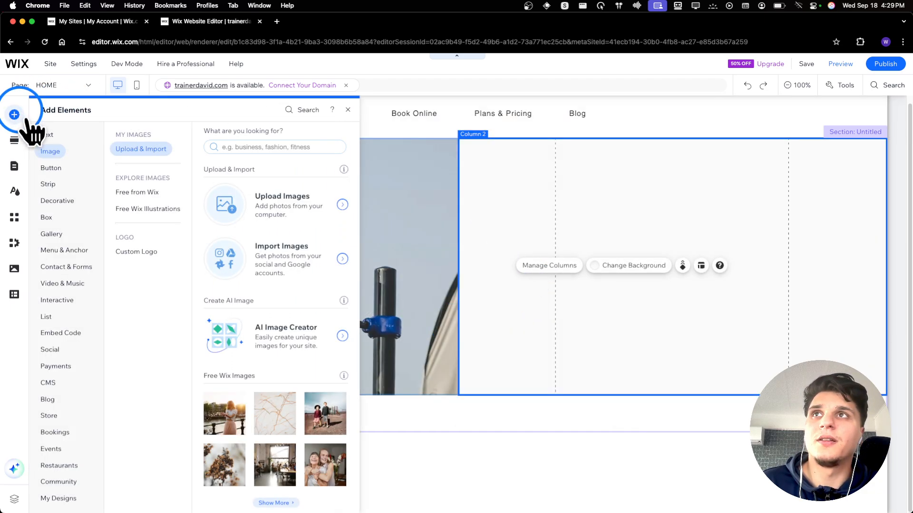
{"action": "mouse_move", "coordinate": [47, 136]}
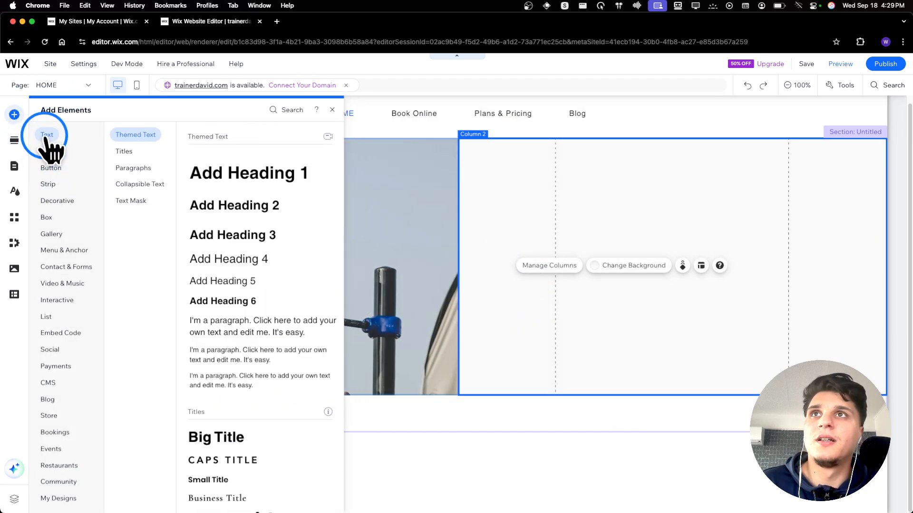
{"action": "left_click", "coordinate": [207, 173]}
{"action": "left_click_drag", "start_coordinate": [371, 291], "coordinate": [587, 194]}
Step: Try replacing the heading's text, and use undo and redo to step through the latest changes
{"action": "double_click", "coordinate": [587, 194]}
{"action": "double_click", "coordinate": [591, 195]}
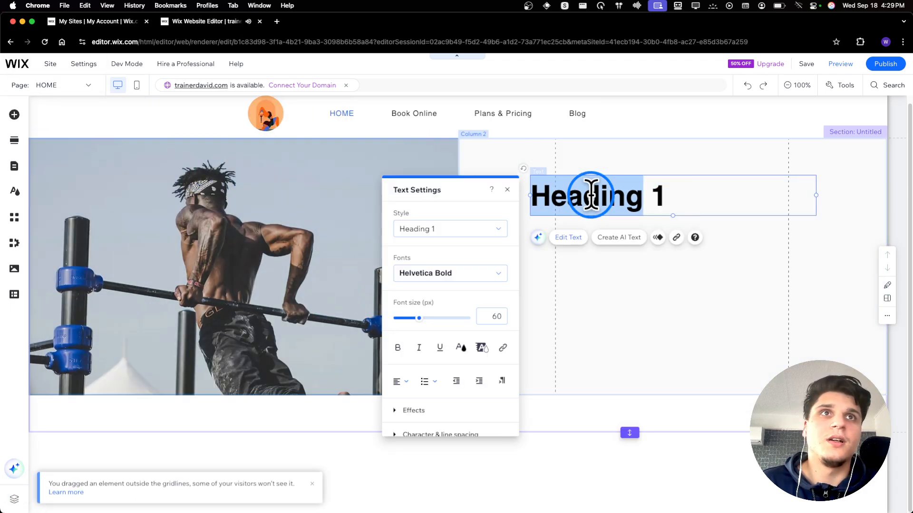
{"action": "key", "text": "BackSpace"}
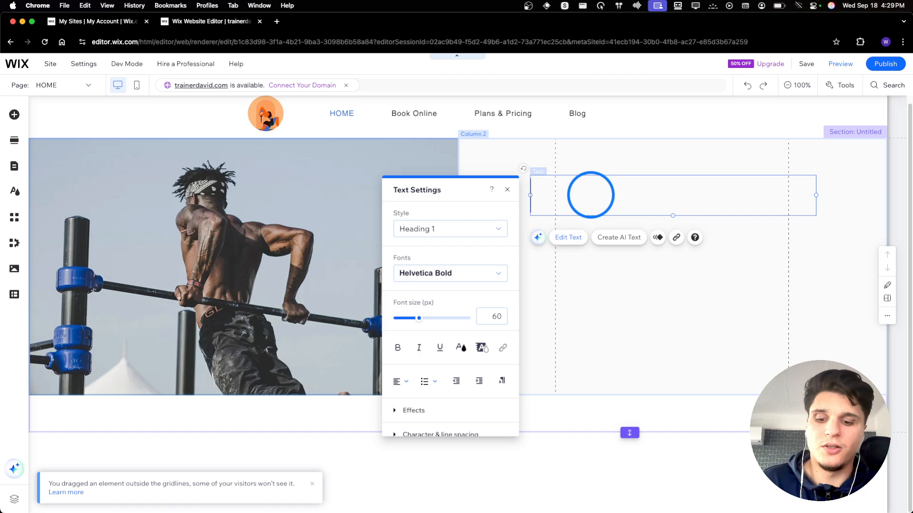
{"action": "type", "text": "Å"}
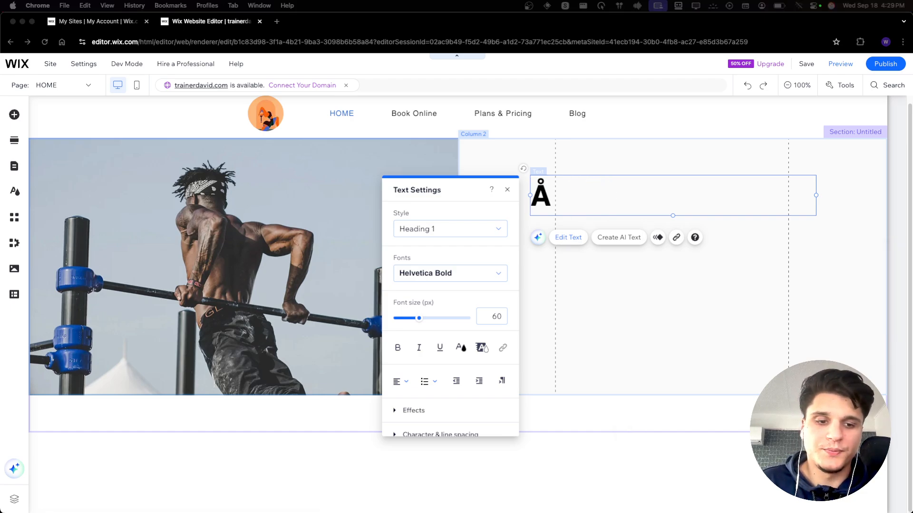
{"action": "left_click", "coordinate": [639, 293]}
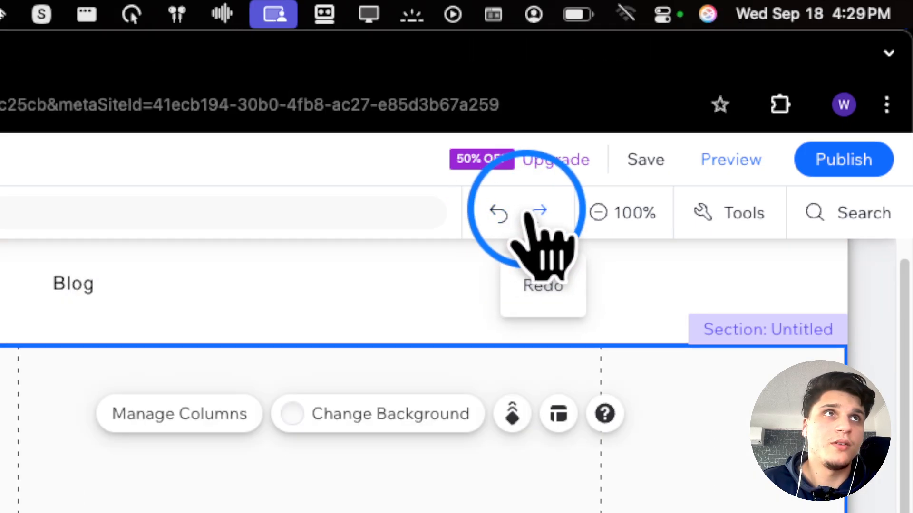
{"action": "left_click", "coordinate": [502, 212]}
{"action": "left_click", "coordinate": [503, 213]}
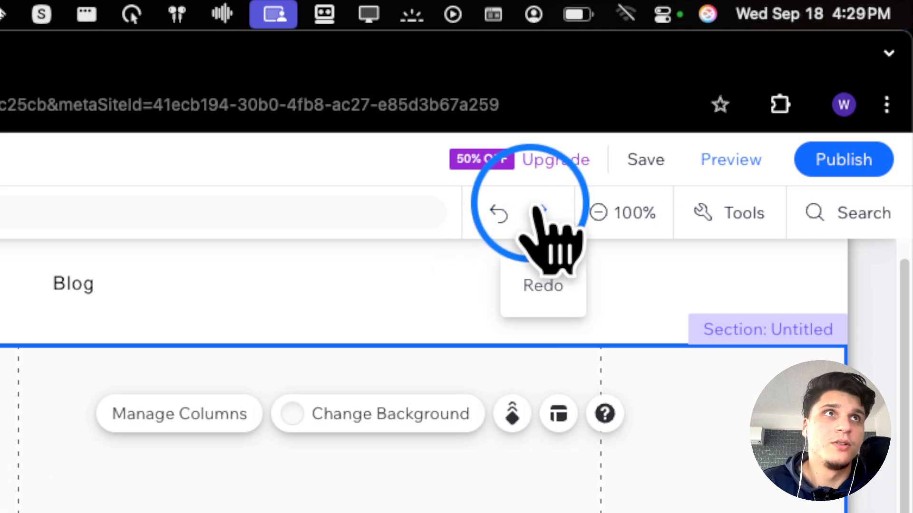
{"action": "left_click", "coordinate": [537, 210]}
Step: Align the heading with the second column's inner guideline and add a Helvetica Light paragraph beneath it
{"action": "left_click_drag", "start_coordinate": [155, 485], "coordinate": [209, 498]}
{"action": "mouse_move", "coordinate": [631, 199]}
{"action": "left_mouse_down"}
{"action": "mouse_move", "coordinate": [648, 198]}
{"action": "mouse_move", "coordinate": [631, 198]}
{"action": "left_mouse_up"}
{"action": "left_click", "coordinate": [15, 140]}
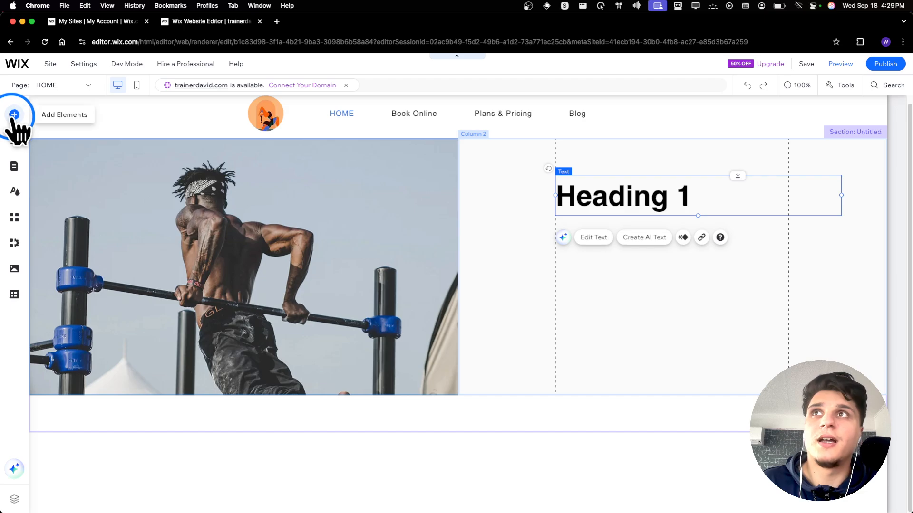
{"action": "left_click", "coordinate": [135, 184]}
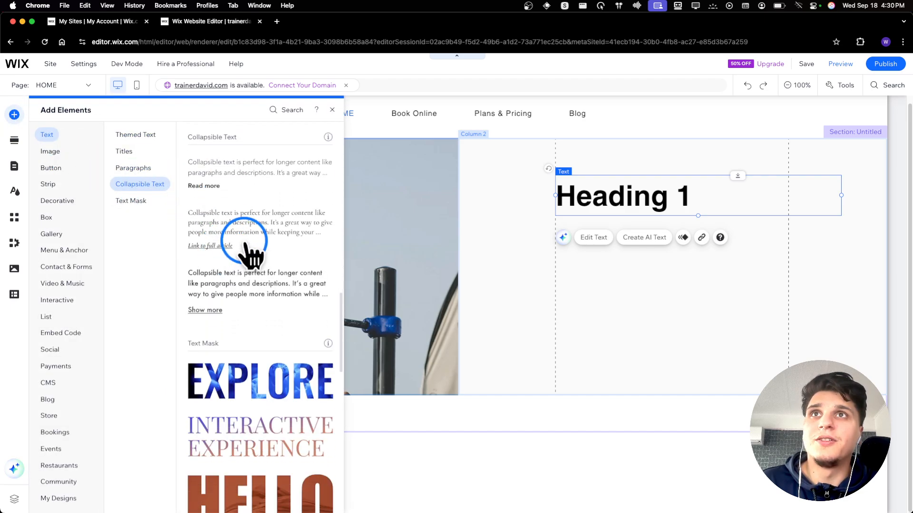
{"action": "scroll", "coordinate": [250, 252], "scroll_direction": "up", "scroll_amount": 10}
{"action": "scroll", "coordinate": [254, 321], "scroll_direction": "down", "scroll_amount": 10}
{"action": "scroll", "coordinate": [245, 279], "scroll_direction": "up", "scroll_amount": 4}
{"action": "scroll", "coordinate": [244, 408], "scroll_direction": "down", "scroll_amount": 1}
{"action": "left_click_drag", "start_coordinate": [232, 475], "coordinate": [597, 228]}
Step: Adjust the vertical positions of the heading and the paragraph in the second column
{"action": "left_click", "coordinate": [600, 207]}
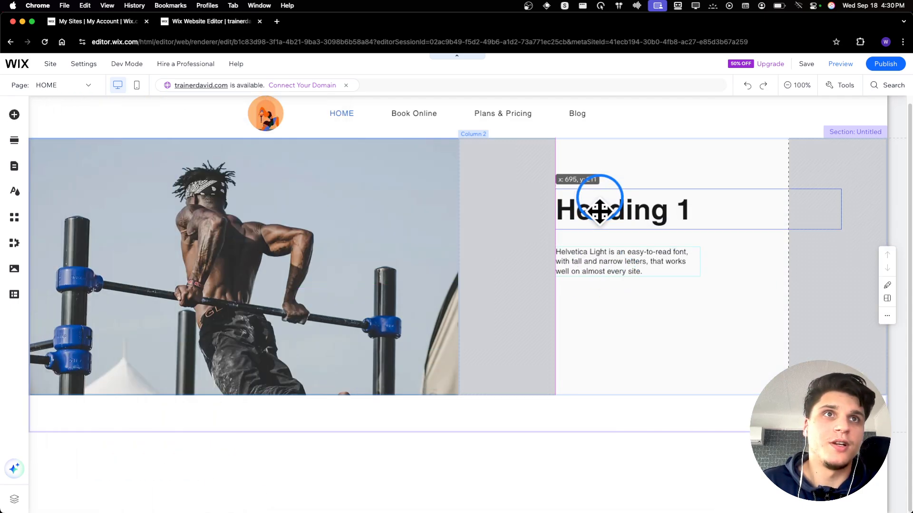
{"action": "left_click_drag", "start_coordinate": [603, 267], "coordinate": [598, 250]}
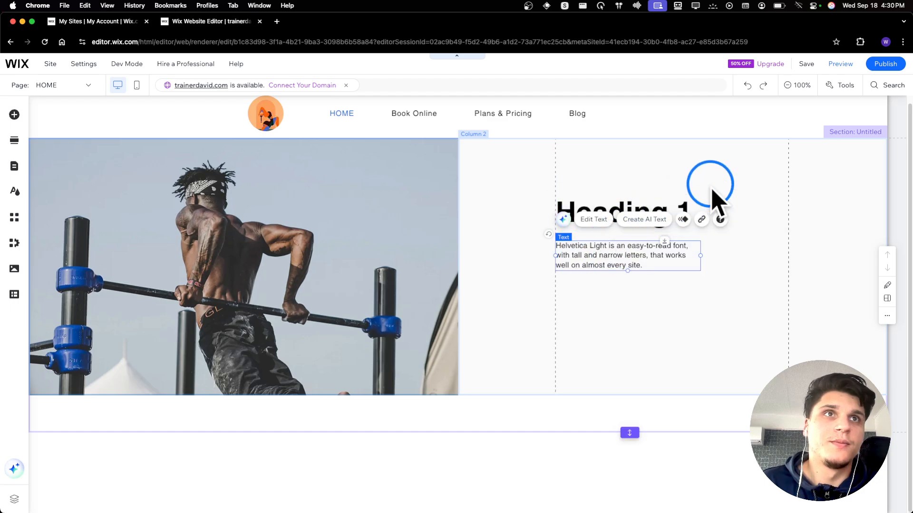
{"action": "left_click_drag", "start_coordinate": [683, 211], "coordinate": [672, 193]}
Step: Increase the paragraph's font size and widen its text box to nearly span the column's inner guidelines
{"action": "left_click", "coordinate": [650, 253]}
{"action": "double_click", "coordinate": [610, 239]}
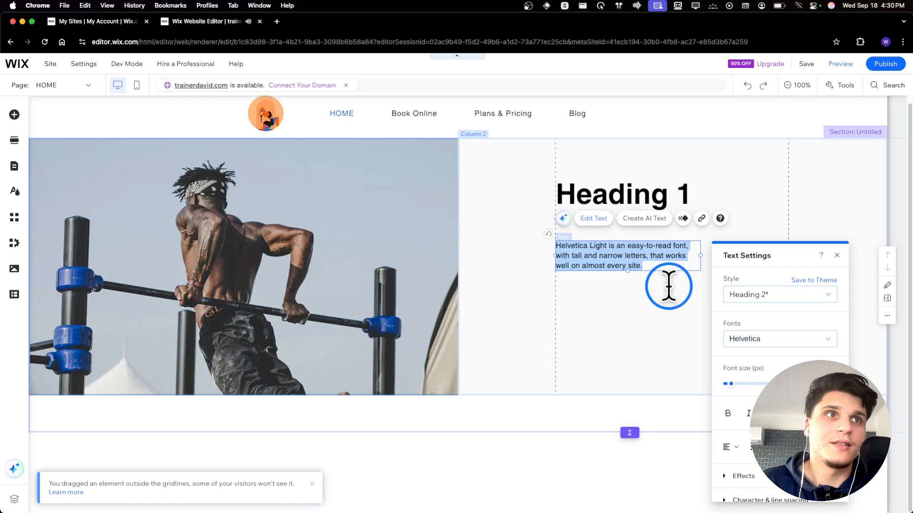
{"action": "left_click_drag", "start_coordinate": [730, 384], "coordinate": [739, 384]}
{"action": "left_click", "coordinate": [698, 310]}
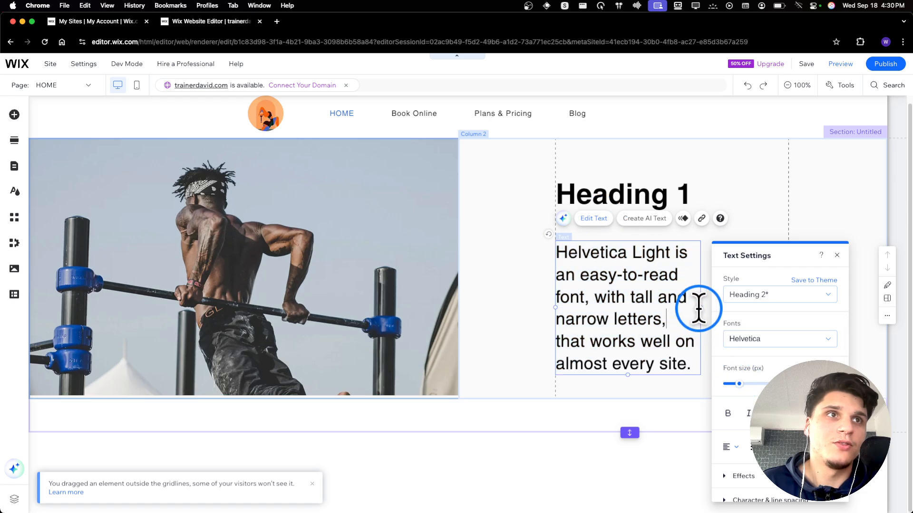
{"action": "left_click_drag", "start_coordinate": [701, 307], "coordinate": [638, 309]}
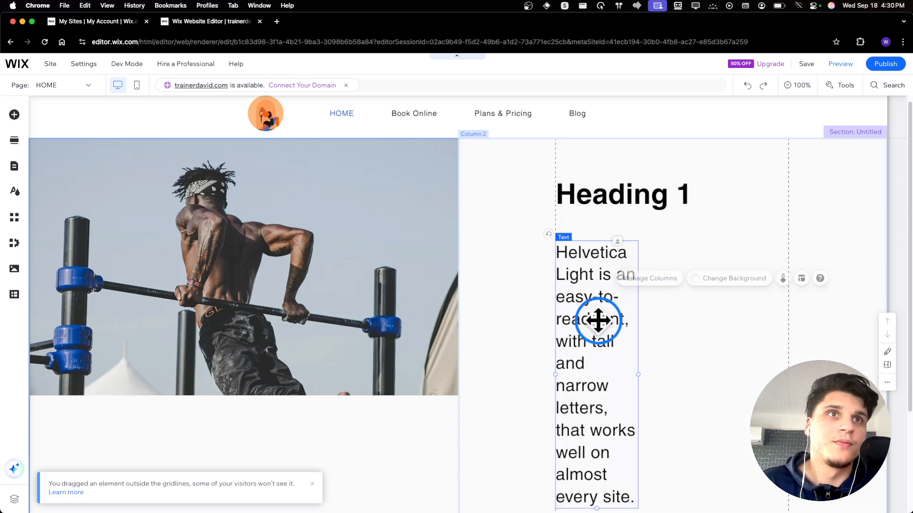
{"action": "left_click_drag", "start_coordinate": [640, 376], "coordinate": [756, 351]}
Step: Shorten the strip so that it ends just below the paragraph, level with the photo's lower edge
{"action": "scroll", "coordinate": [501, 385], "scroll_direction": "down", "scroll_amount": 3}
{"action": "left_click_drag", "start_coordinate": [695, 399], "coordinate": [695, 324]}
{"action": "left_click", "coordinate": [638, 359]}
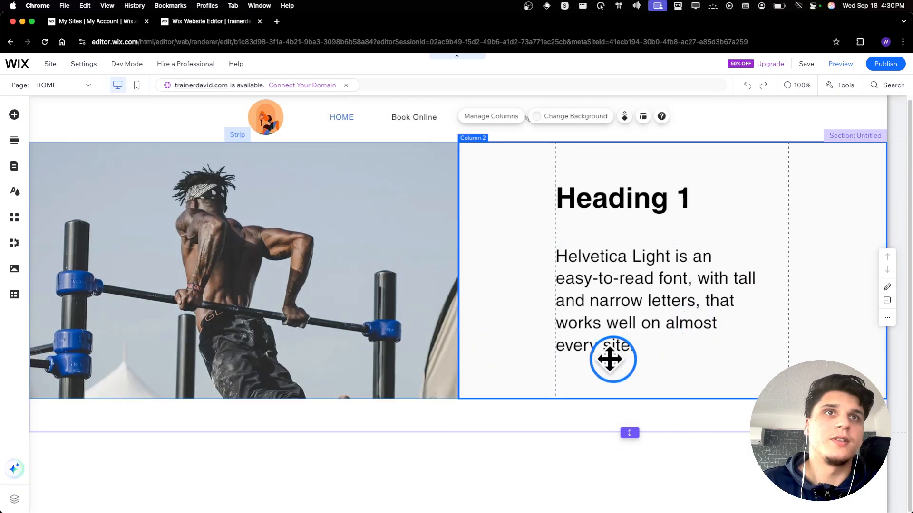
Step: Stretch the photo across the width of both columns and delete the strip's second column
{"action": "left_click", "coordinate": [387, 265]}
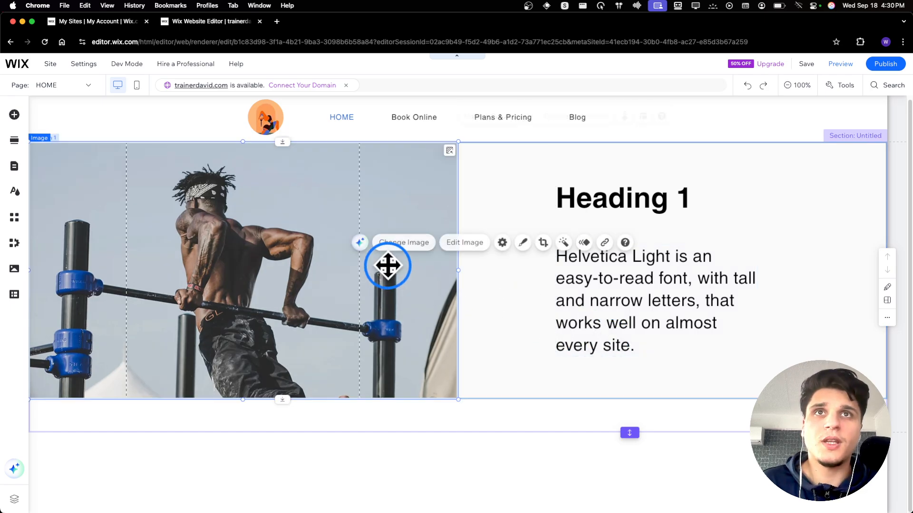
{"action": "left_click_drag", "start_coordinate": [460, 274], "coordinate": [881, 283]}
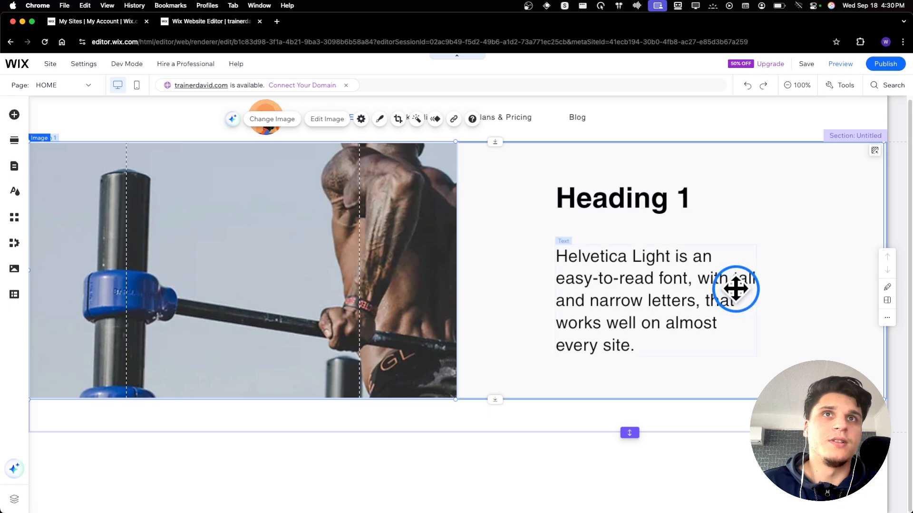
{"action": "left_click", "coordinate": [502, 258]}
{"action": "left_click", "coordinate": [512, 245]}
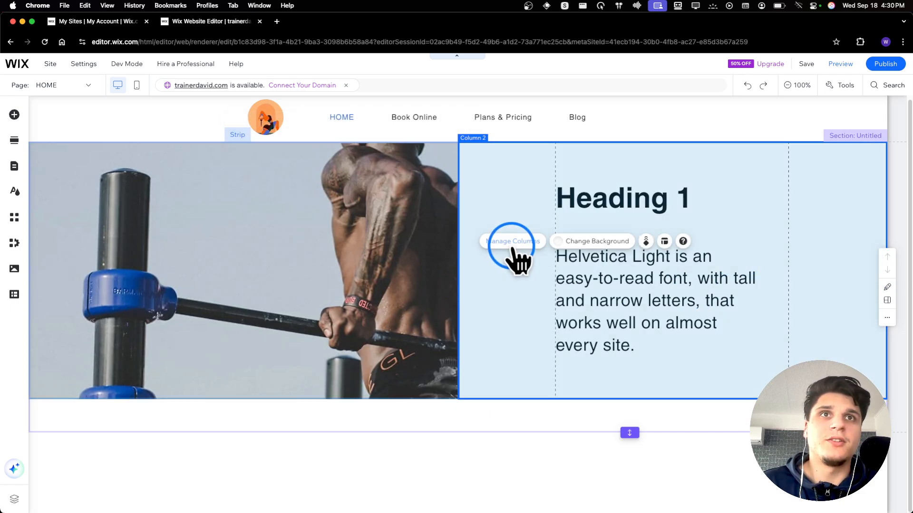
{"action": "left_click", "coordinate": [515, 244]}
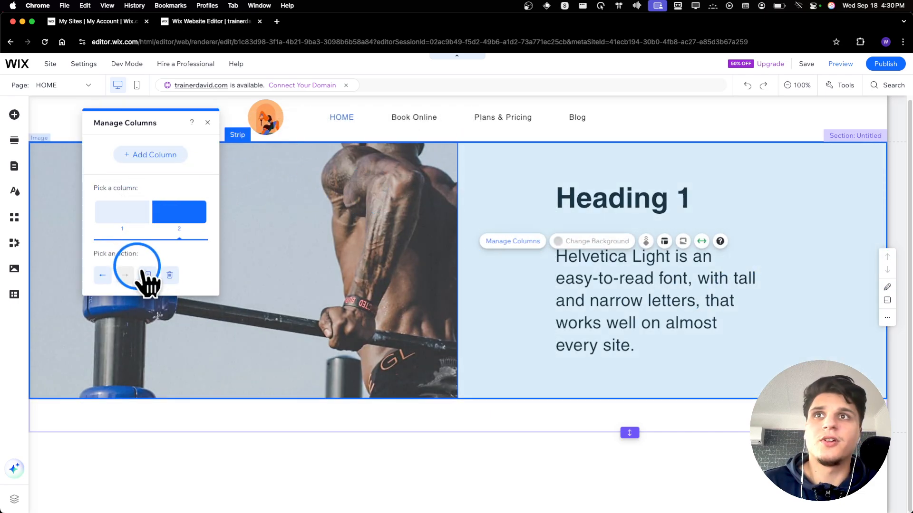
{"action": "left_click", "coordinate": [169, 275]}
Step: Extend the photo across the full page width and shorten the section to end at the photo's lower edge
{"action": "left_click_drag", "start_coordinate": [377, 273], "coordinate": [711, 266]}
{"action": "left_click_drag", "start_coordinate": [544, 273], "coordinate": [25, 295]}
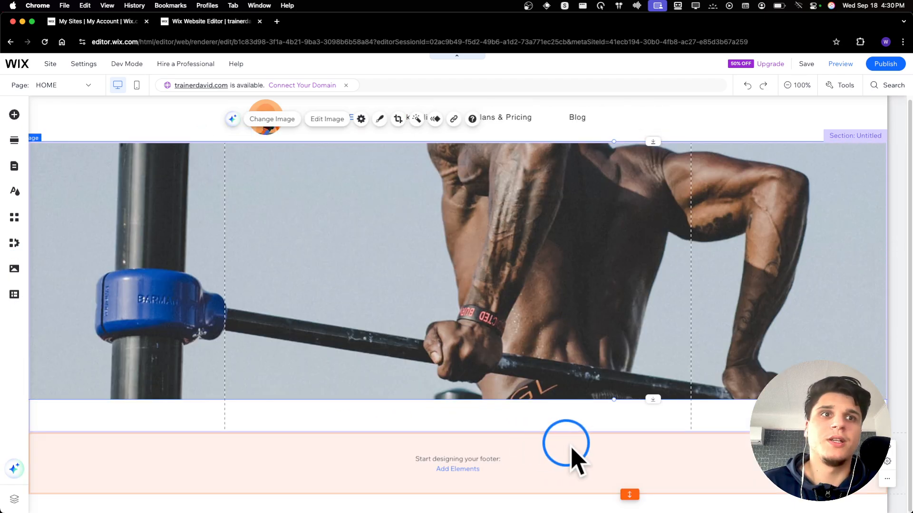
{"action": "left_click", "coordinate": [617, 396]}
{"action": "left_click_drag", "start_coordinate": [624, 429], "coordinate": [623, 395]}
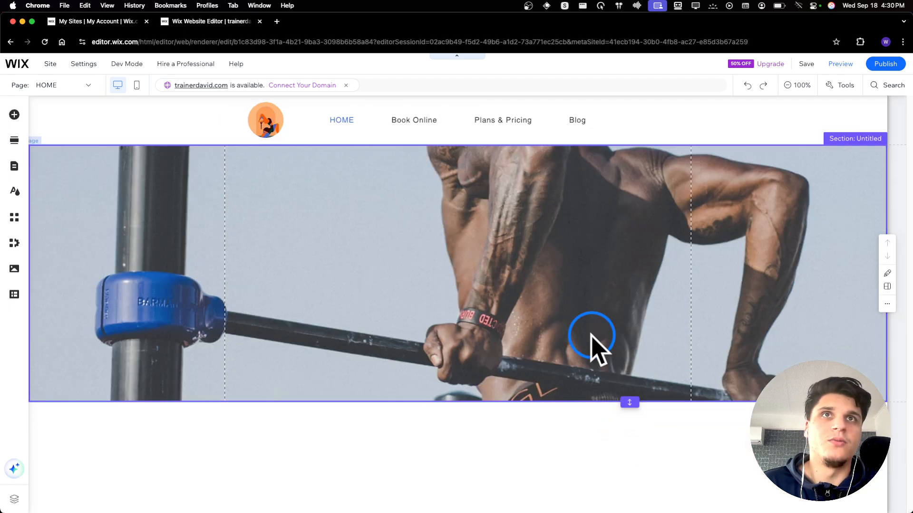
Step: Reposition the photo's crop to show the man's head and shoulders, and move the photo up behind the header
{"action": "left_click", "coordinate": [568, 317]}
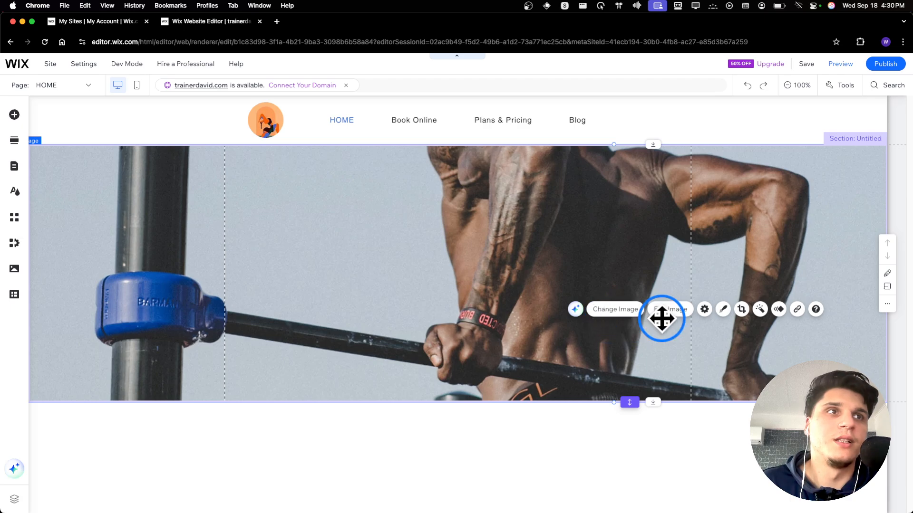
{"action": "left_click", "coordinate": [741, 309]}
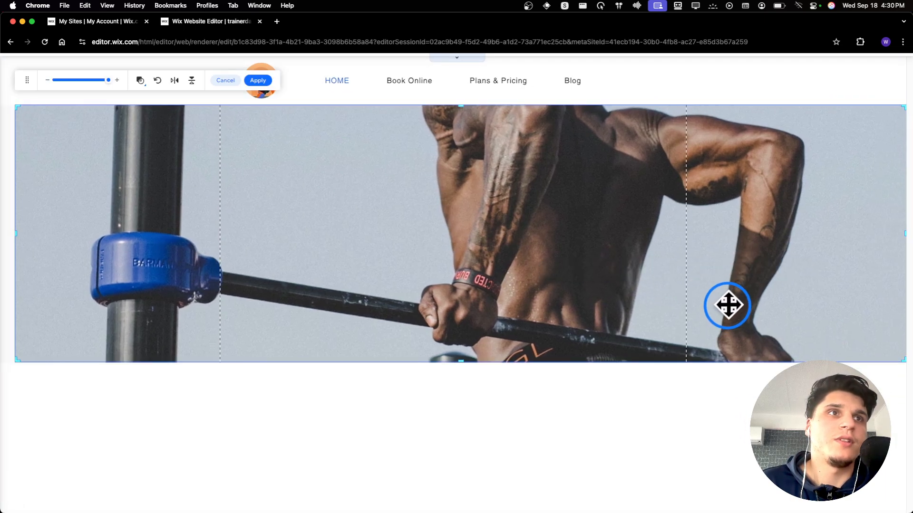
{"action": "left_click_drag", "start_coordinate": [581, 271], "coordinate": [495, 297]}
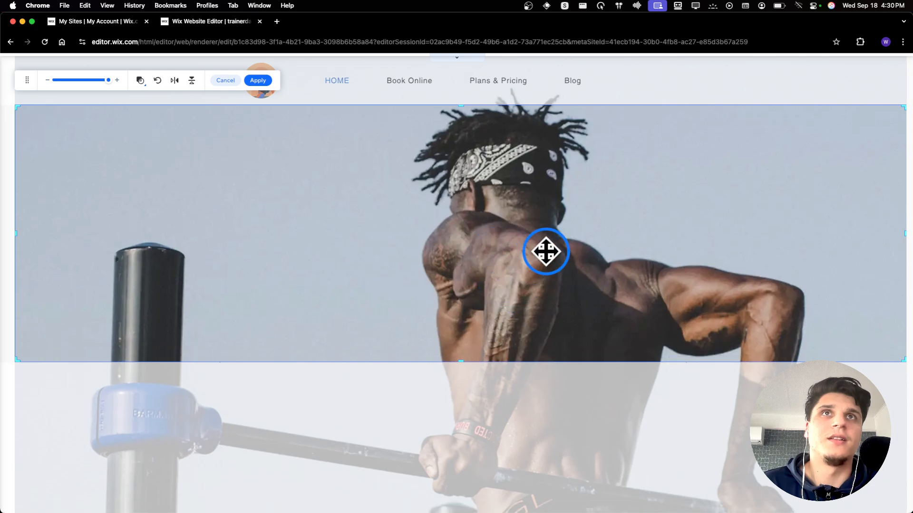
{"action": "left_click", "coordinate": [266, 81]}
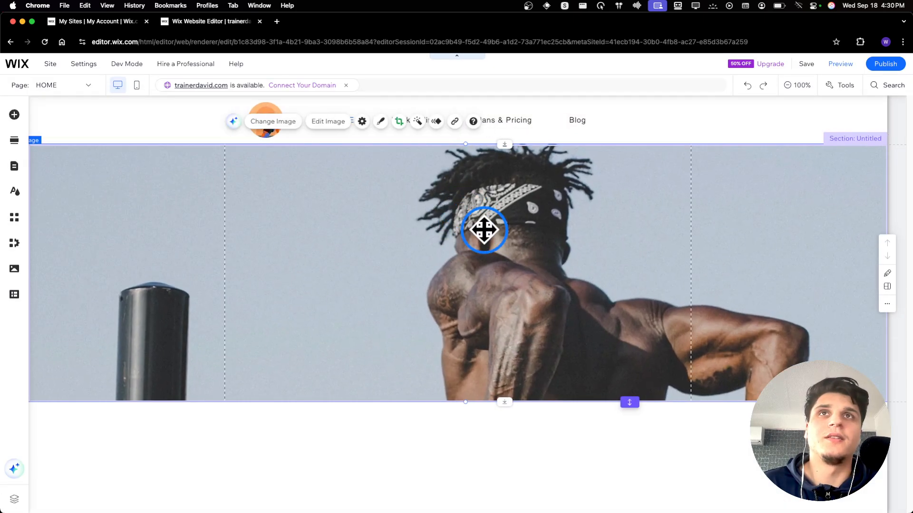
{"action": "left_click_drag", "start_coordinate": [517, 219], "coordinate": [540, 175]}
Step: Check the opacity of the header's background fill in the header design settings
{"action": "left_click", "coordinate": [639, 124]}
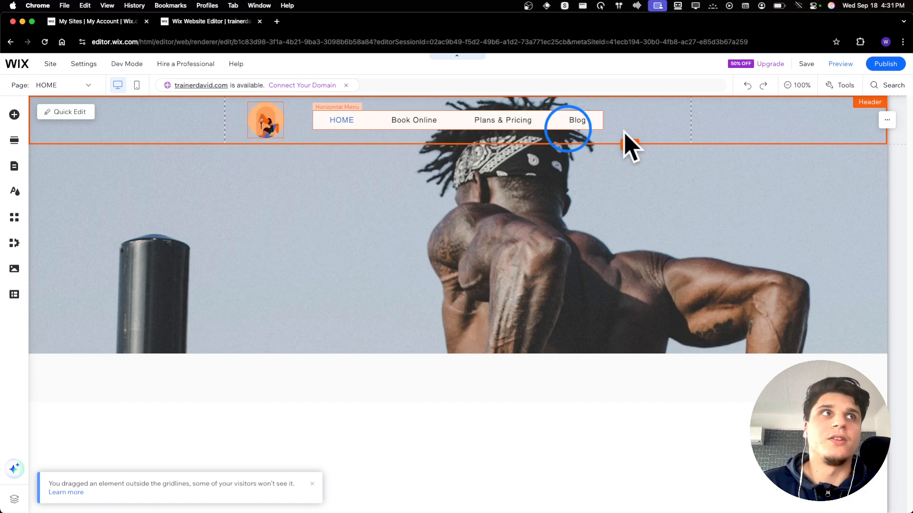
{"action": "left_click", "coordinate": [763, 125]}
{"action": "left_click", "coordinate": [274, 170]}
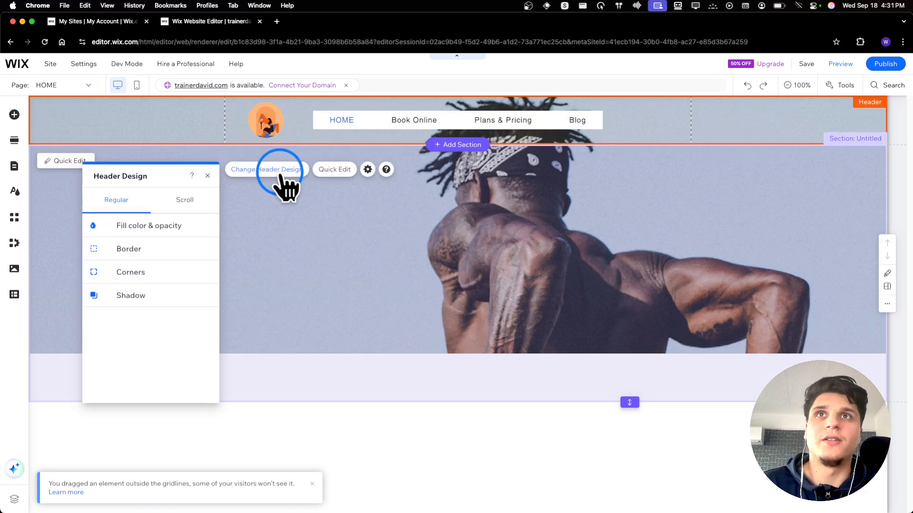
{"action": "left_click", "coordinate": [173, 228]}
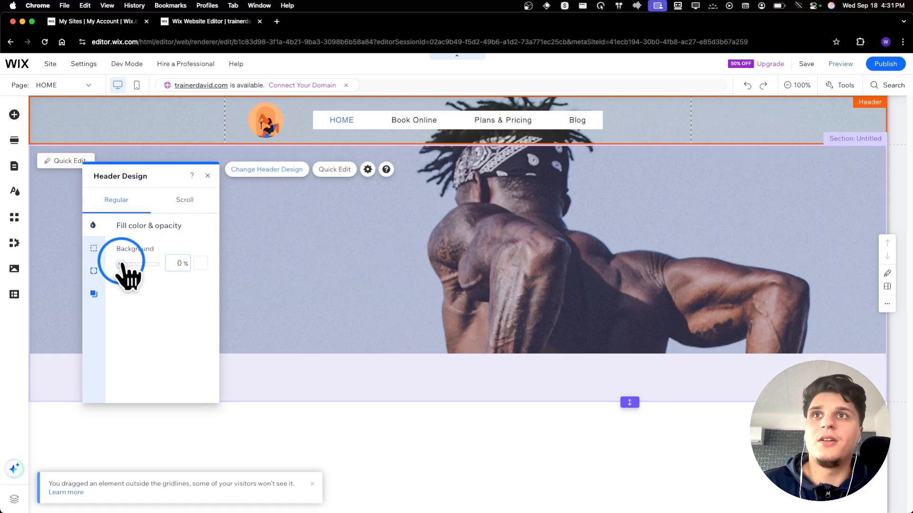
{"action": "left_click_drag", "start_coordinate": [122, 263], "coordinate": [86, 266]}
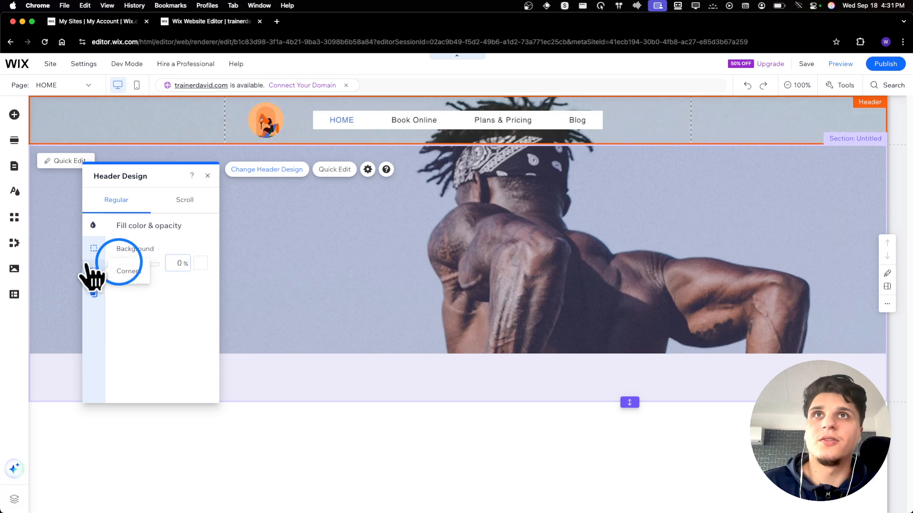
Step: Set the opacity of the horizontal menu container's background fill to 0%
{"action": "left_click", "coordinate": [315, 121]}
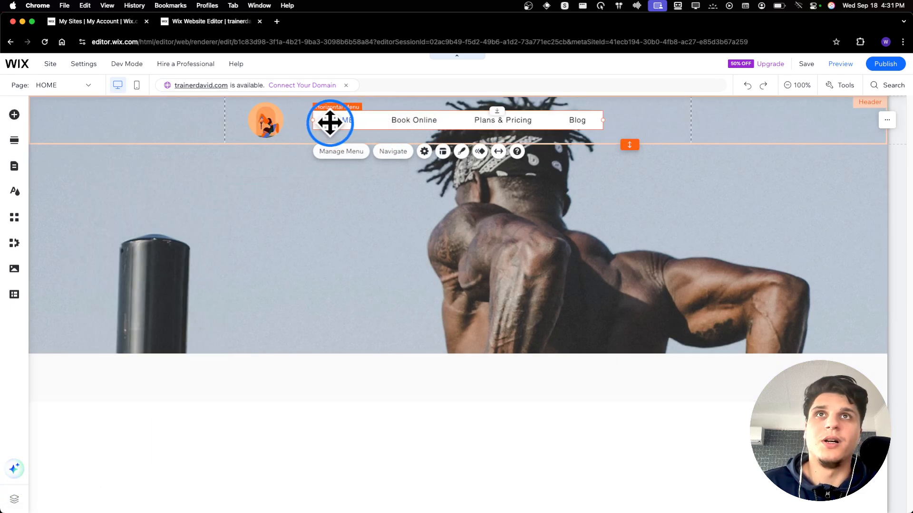
{"action": "left_click", "coordinate": [338, 151]}
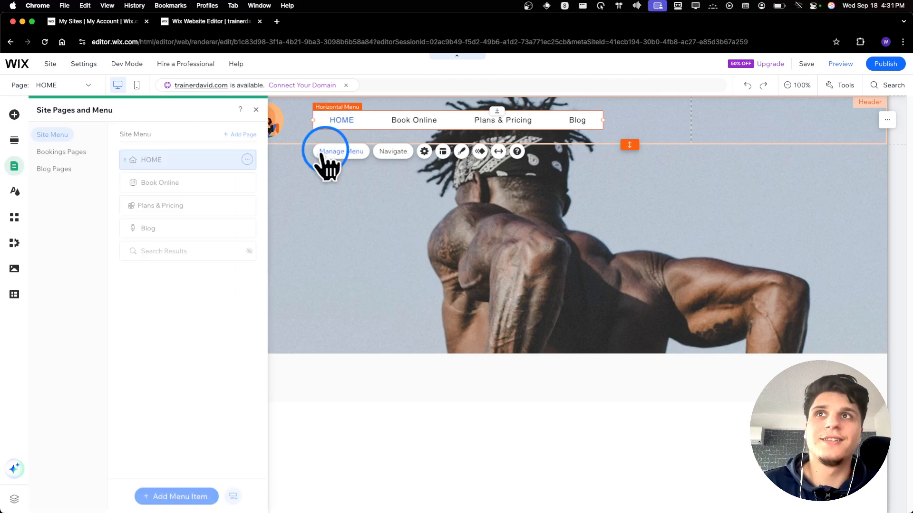
{"action": "left_click", "coordinate": [254, 110]}
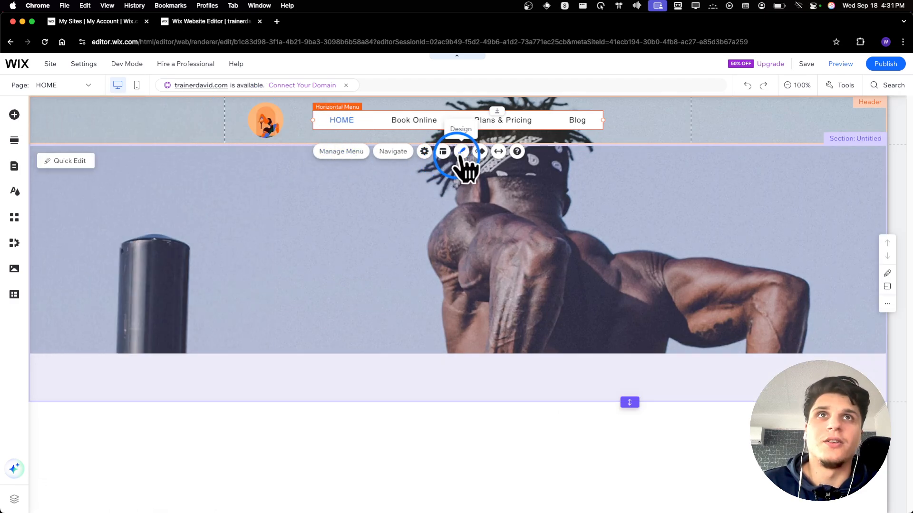
{"action": "left_click", "coordinate": [461, 152]}
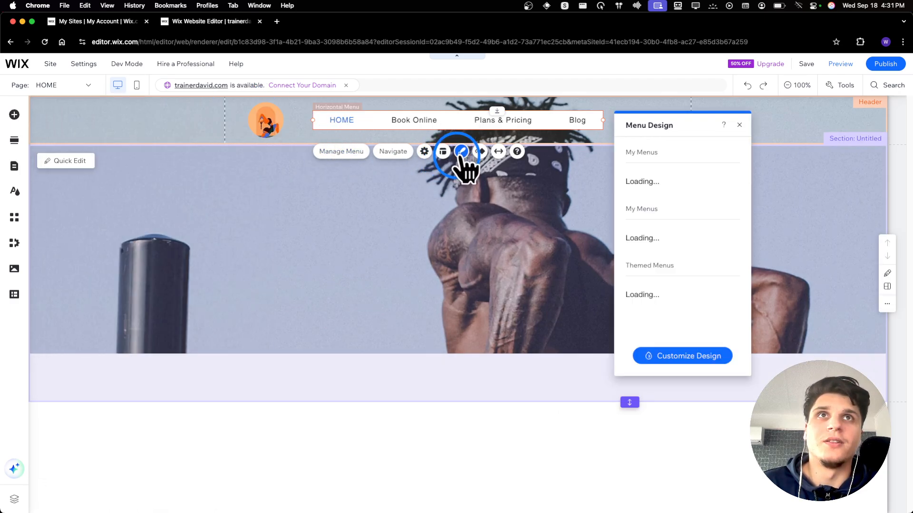
{"action": "left_click", "coordinate": [684, 358]}
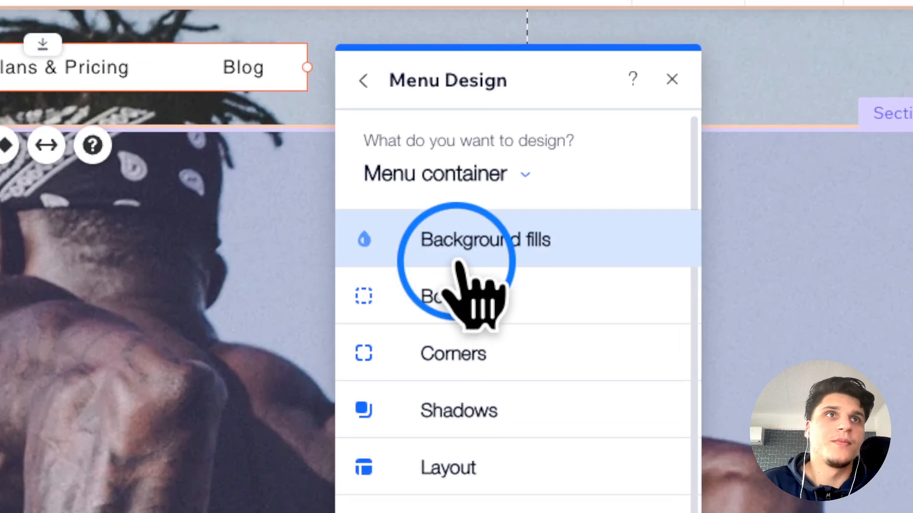
{"action": "left_click", "coordinate": [661, 194]}
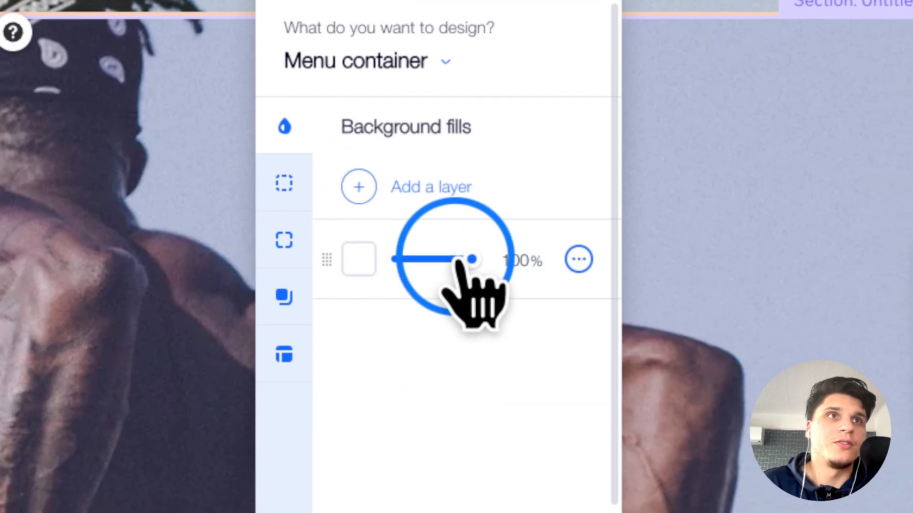
{"action": "left_click_drag", "start_coordinate": [551, 373], "coordinate": [476, 372]}
{"action": "left_click_drag", "start_coordinate": [457, 261], "coordinate": [446, 261]}
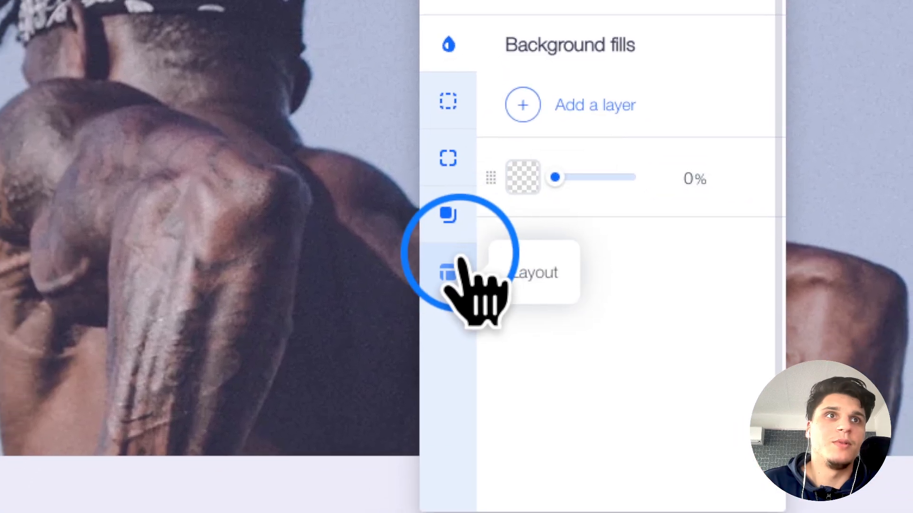
Step: Add a shadow to the horizontal menu's container and close the menu design settings
{"action": "left_click", "coordinate": [457, 262]}
{"action": "left_click", "coordinate": [447, 219]}
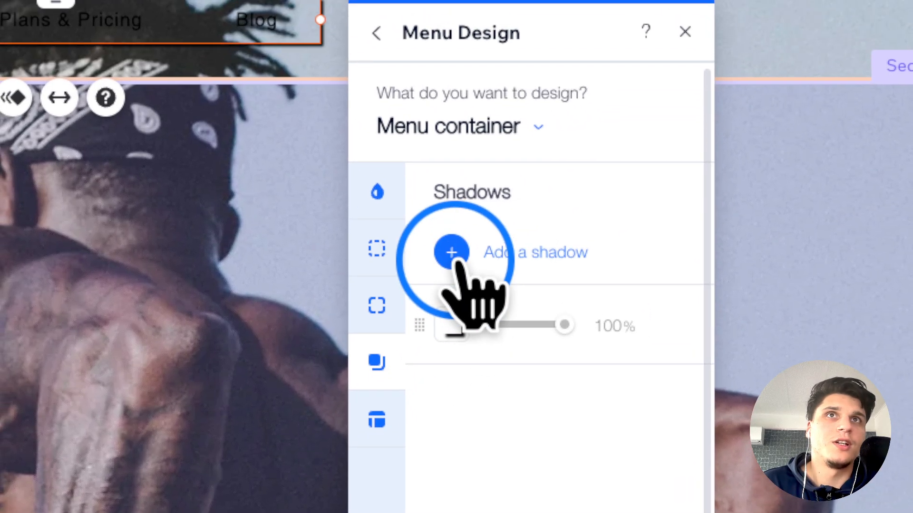
{"action": "left_click", "coordinate": [451, 253]}
{"action": "left_click", "coordinate": [289, 166]}
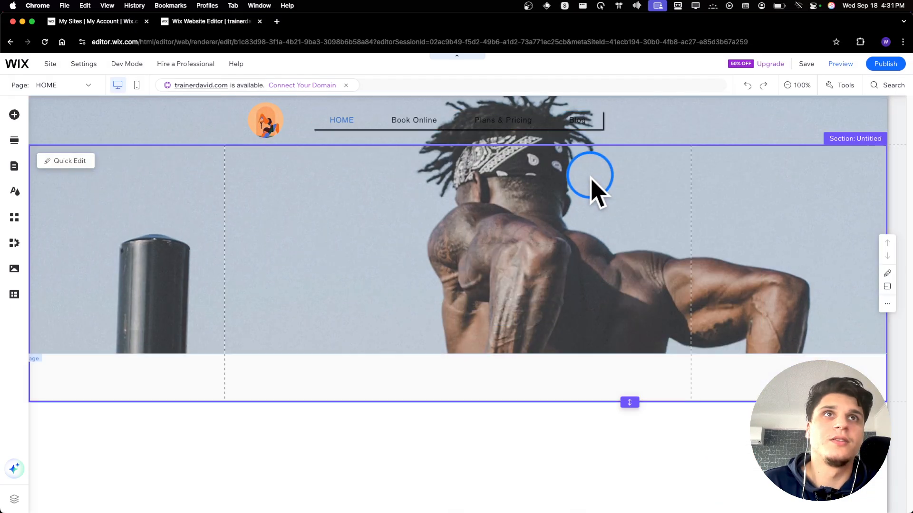
Step: Review the menu container's background fill and shadow settings in the menu design
{"action": "left_click", "coordinate": [556, 118]}
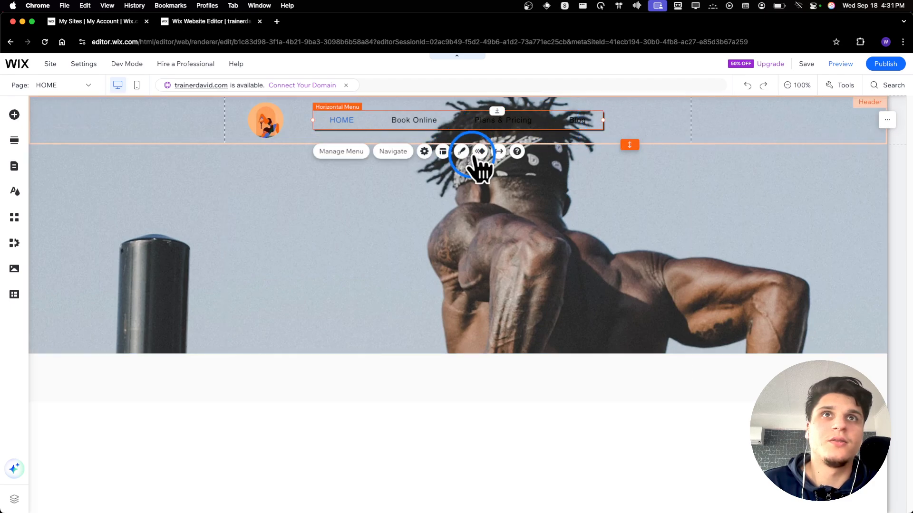
{"action": "left_click", "coordinate": [461, 152]}
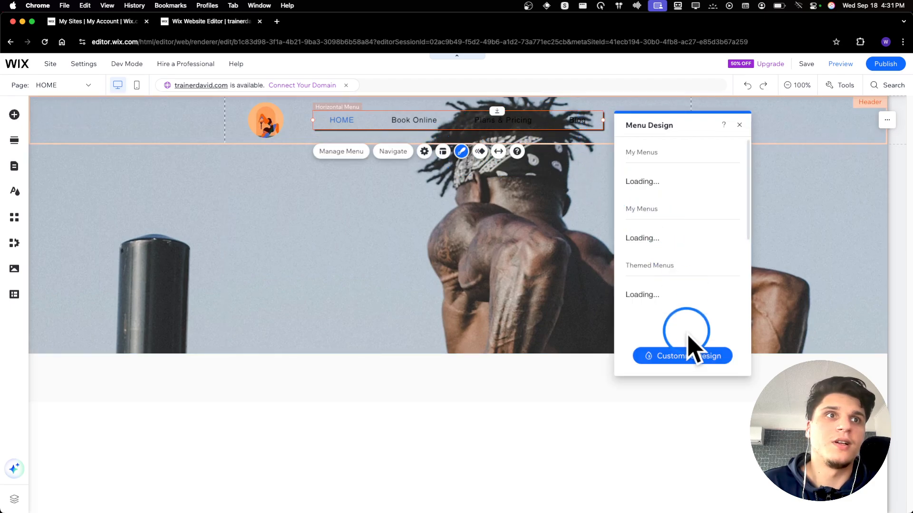
{"action": "left_click", "coordinate": [692, 355]}
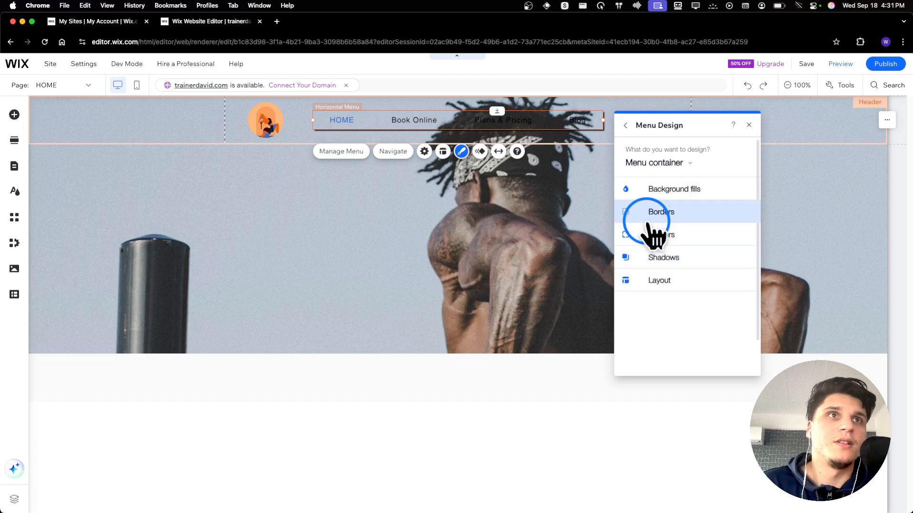
{"action": "left_click", "coordinate": [667, 189]}
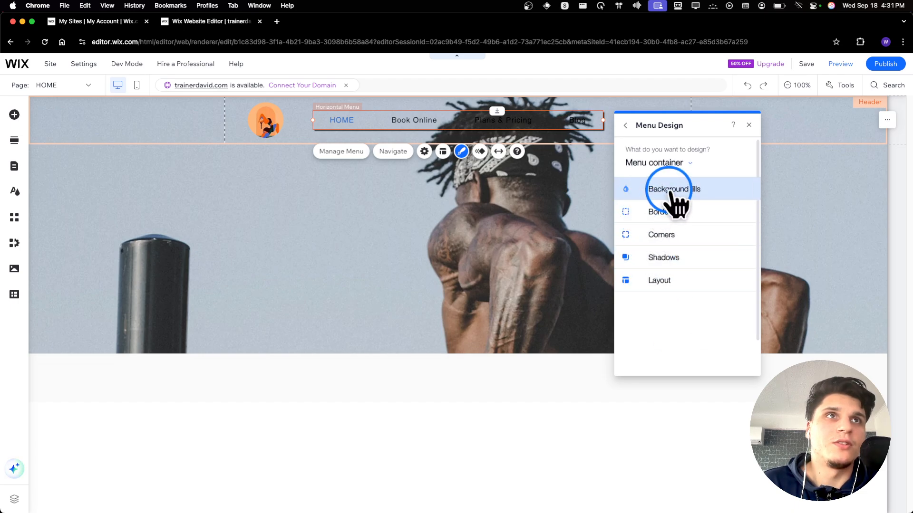
{"action": "left_click", "coordinate": [666, 163]}
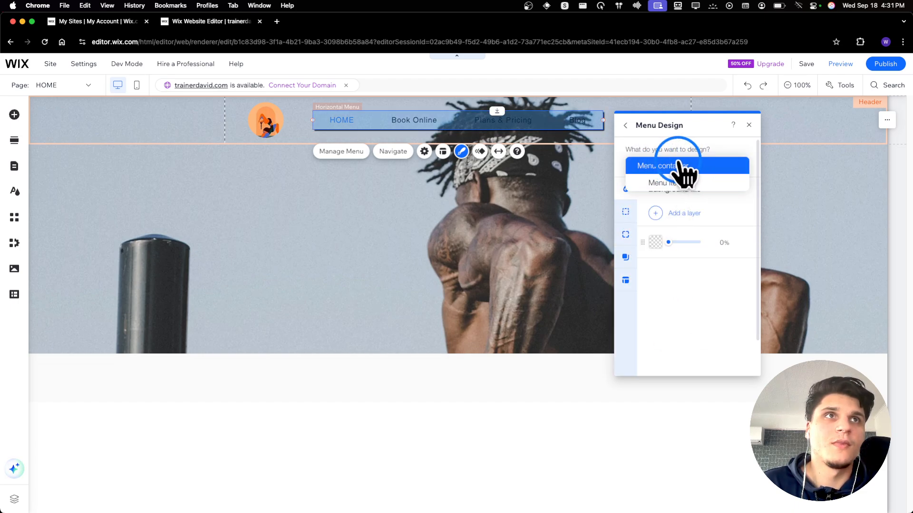
{"action": "left_click", "coordinate": [681, 167]}
{"action": "left_click", "coordinate": [625, 234]}
{"action": "left_click", "coordinate": [626, 257]}
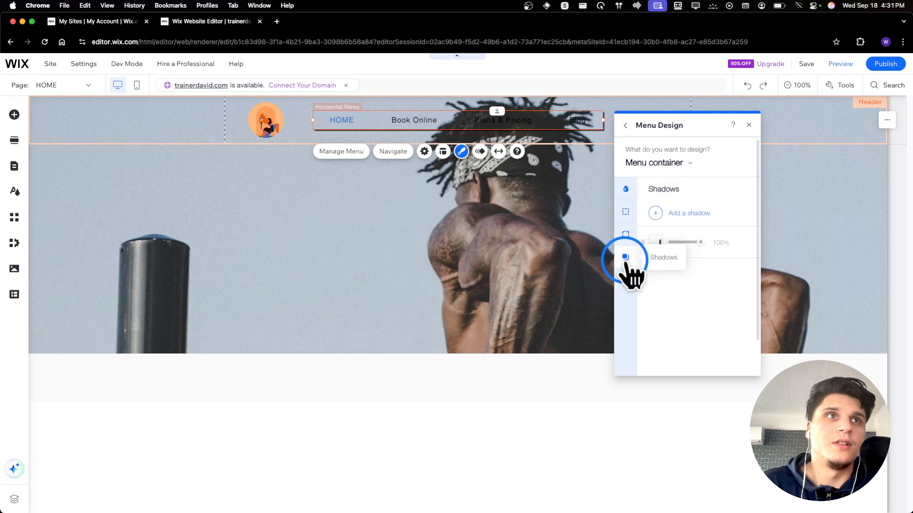
Step: Change the text color of the menu items' regular state to white, #FFFFFF
{"action": "left_click", "coordinate": [656, 165]}
{"action": "left_click", "coordinate": [666, 183]}
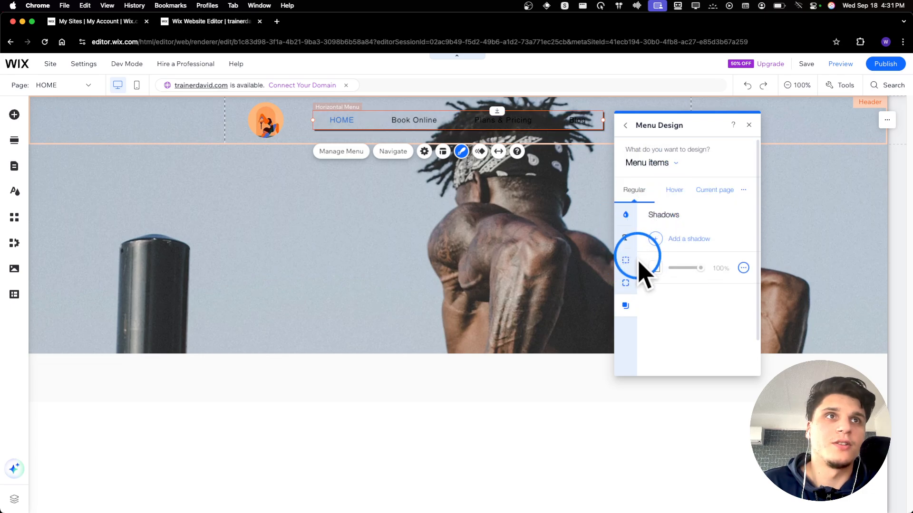
{"action": "left_click", "coordinate": [640, 240]}
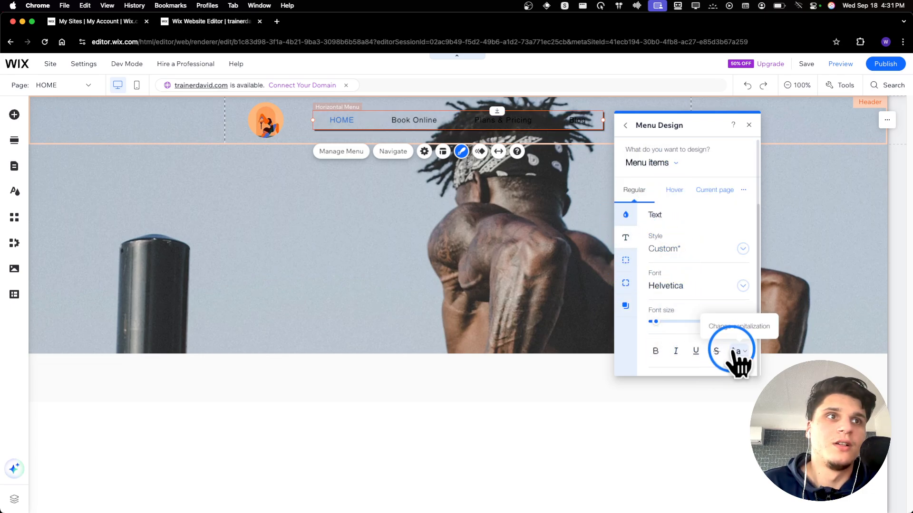
{"action": "scroll", "coordinate": [711, 364], "scroll_direction": "down", "scroll_amount": 4}
{"action": "left_click", "coordinate": [655, 228]}
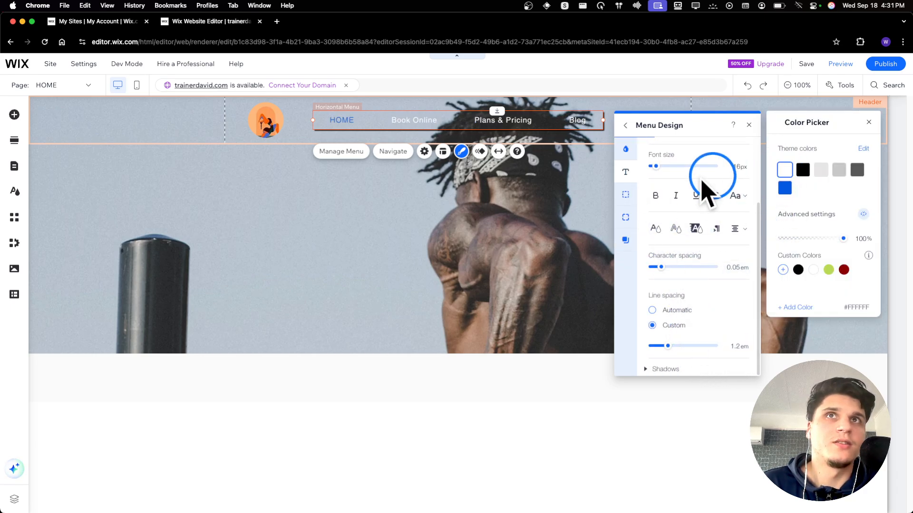
{"action": "left_click", "coordinate": [587, 195]}
{"action": "left_click", "coordinate": [573, 219]}
Step: Move the header menu left, close to the logo, and nudge the logo slightly right
{"action": "left_click", "coordinate": [581, 119]}
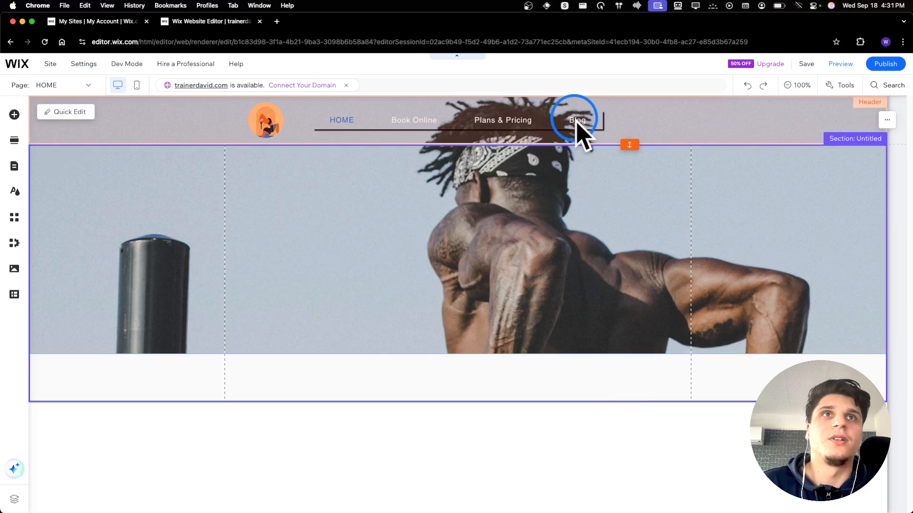
{"action": "left_click_drag", "start_coordinate": [578, 125], "coordinate": [550, 123]}
{"action": "left_click_drag", "start_coordinate": [274, 124], "coordinate": [278, 125]}
{"action": "left_click", "coordinate": [390, 225]}
{"action": "left_click", "coordinate": [508, 305]}
{"action": "left_click", "coordinate": [520, 137]}
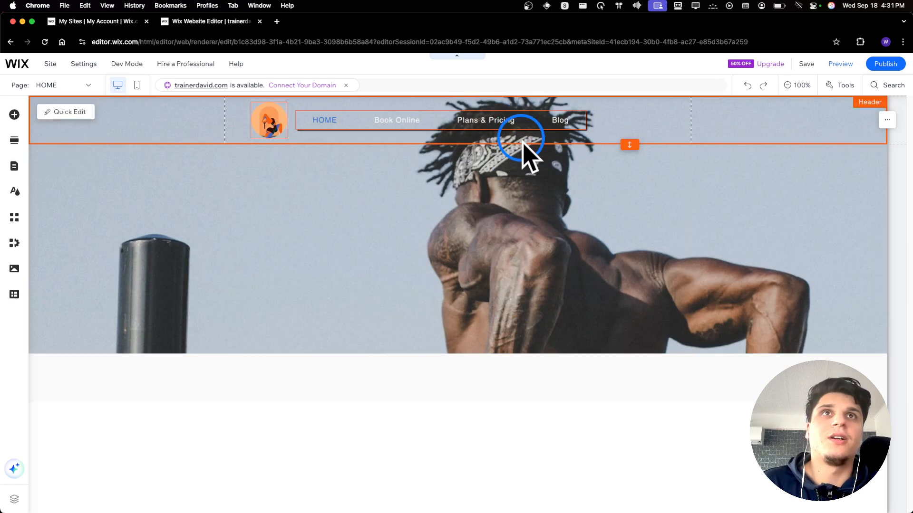
Step: Shorten the section below the header so that it ends at the photo's lower edge
{"action": "left_click", "coordinate": [481, 287]}
{"action": "left_click", "coordinate": [403, 371]}
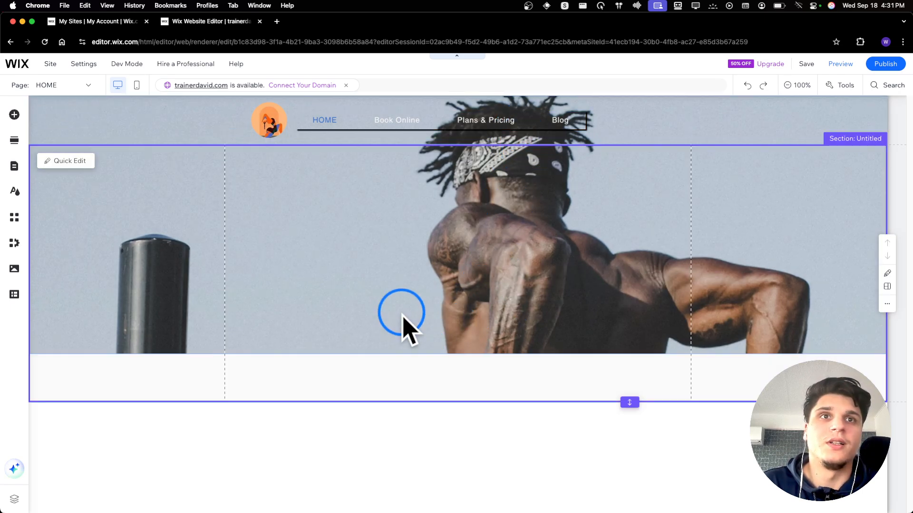
{"action": "left_click", "coordinate": [620, 351]}
{"action": "left_click_drag", "start_coordinate": [632, 400], "coordinate": [631, 351]}
{"action": "left_click", "coordinate": [507, 259]}
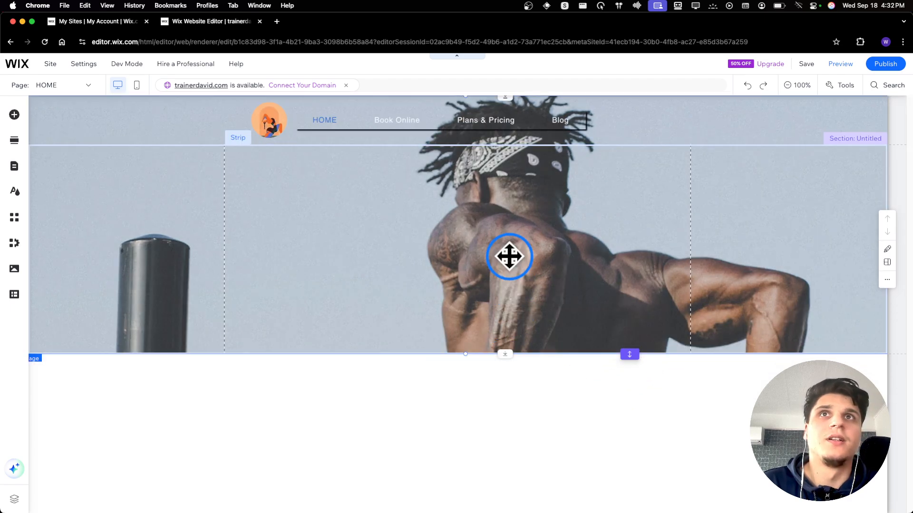
Step: Shift the header menu slightly right to leave more space beside the logo
{"action": "left_click", "coordinate": [527, 134]}
{"action": "left_click_drag", "start_coordinate": [528, 125], "coordinate": [538, 124]}
{"action": "left_click", "coordinate": [568, 204]}
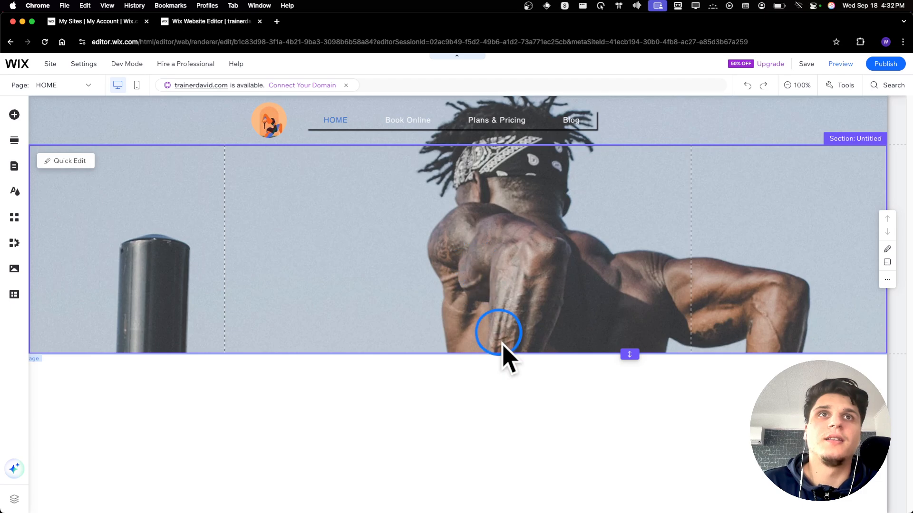
{"action": "left_click", "coordinate": [525, 394]}
Step: Add a Heading 1 text element over the photo, just below the logo
{"action": "left_click", "coordinate": [444, 262]}
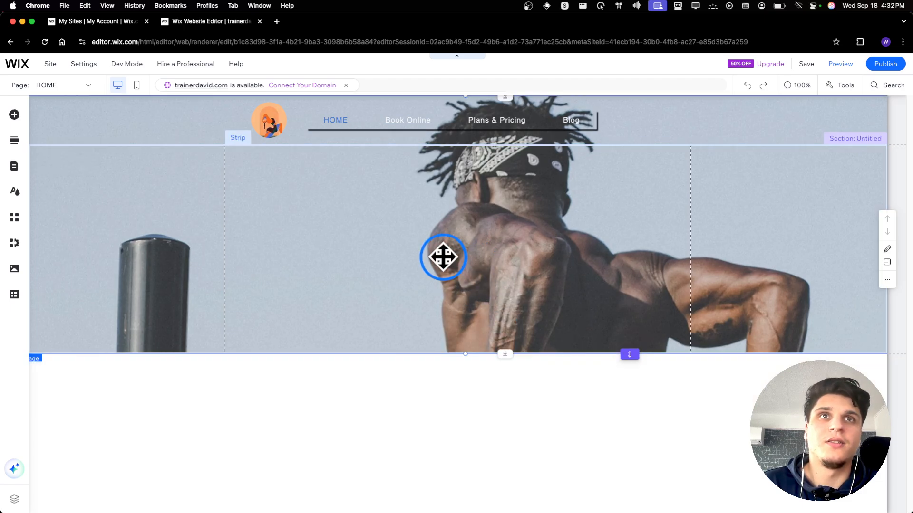
{"action": "left_click", "coordinate": [14, 114]}
{"action": "scroll", "coordinate": [238, 173], "scroll_direction": "down", "scroll_amount": 5}
{"action": "scroll", "coordinate": [238, 188], "scroll_direction": "up", "scroll_amount": 8}
{"action": "left_click_drag", "start_coordinate": [236, 178], "coordinate": [340, 194]}
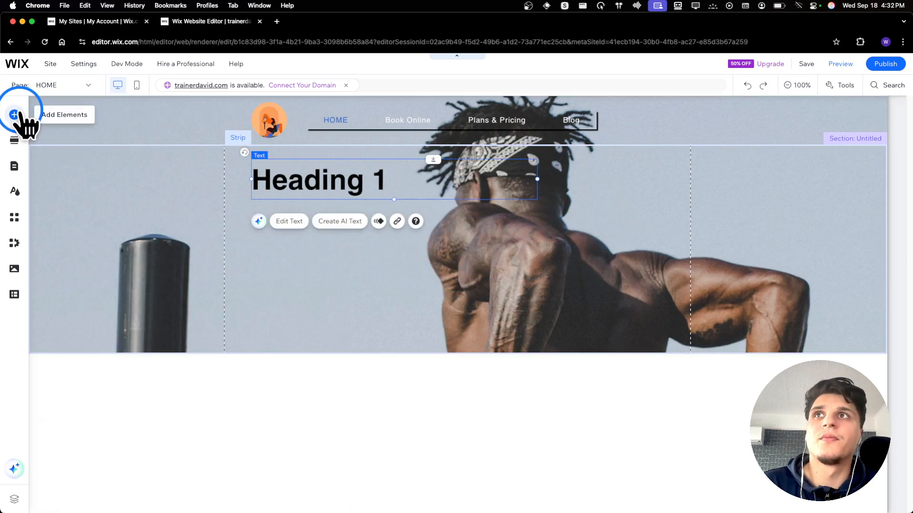
Step: Add a paragraph text element over the photo and move the heading down to just above it, at about x 47, y 230
{"action": "left_click", "coordinate": [15, 115]}
{"action": "left_click", "coordinate": [257, 333]}
{"action": "left_click_drag", "start_coordinate": [452, 263], "coordinate": [320, 283]}
{"action": "left_click_drag", "start_coordinate": [317, 180], "coordinate": [312, 227]}
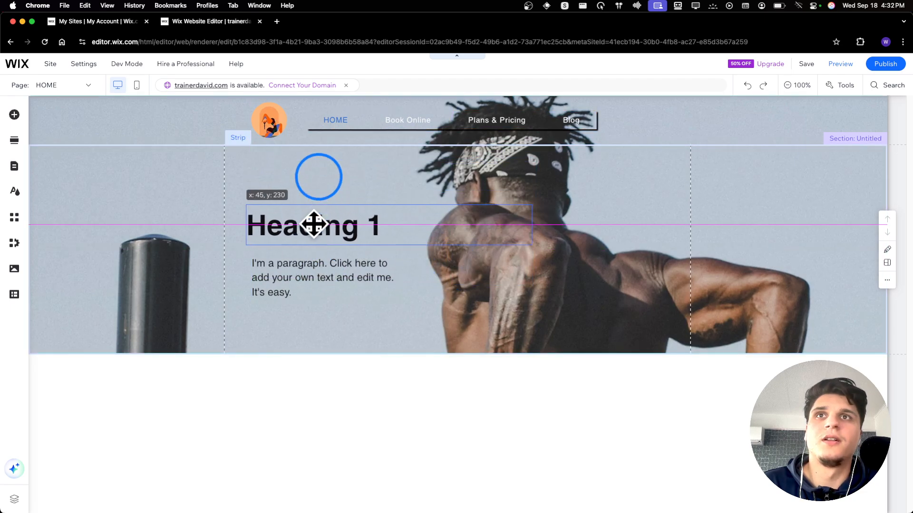
Step: Display the editor's Toolbar and align the heading and paragraph to each other by their horizontal centers
{"action": "left_click", "coordinate": [306, 285], "text": "shift"}
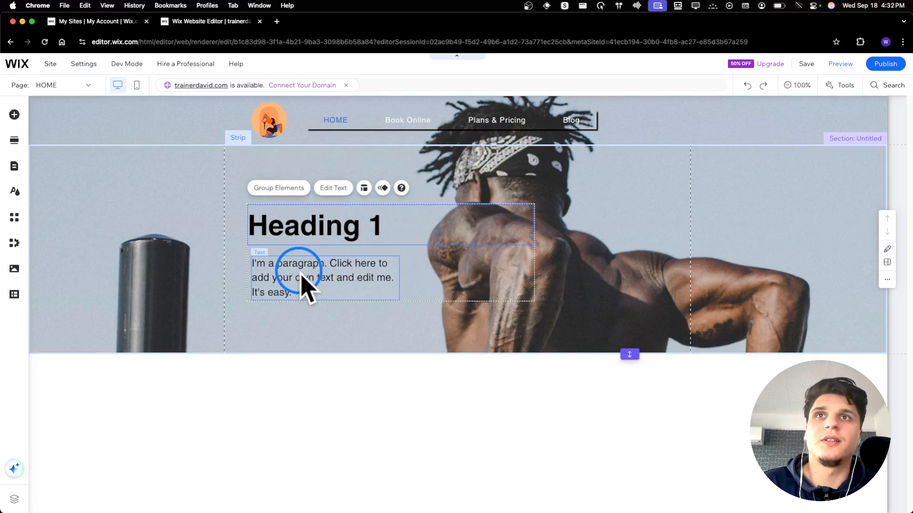
{"action": "right_click", "coordinate": [312, 238]}
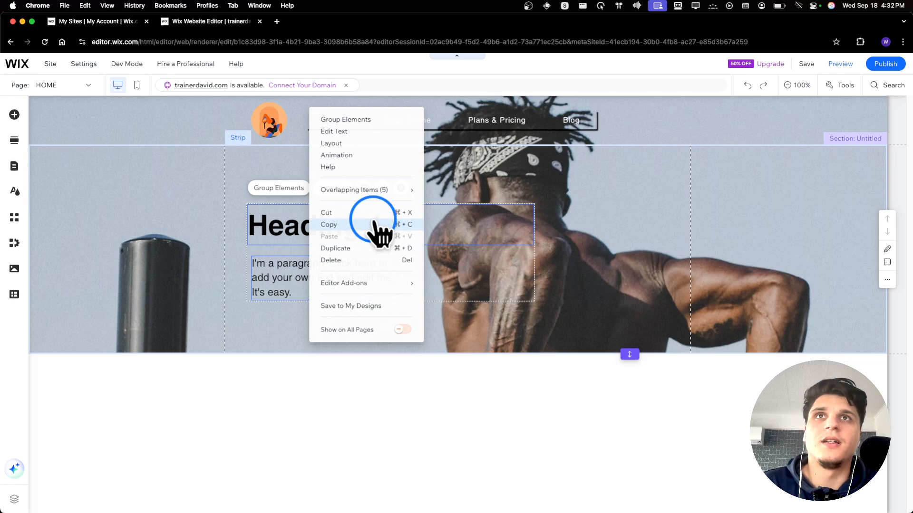
{"action": "left_click", "coordinate": [837, 87]}
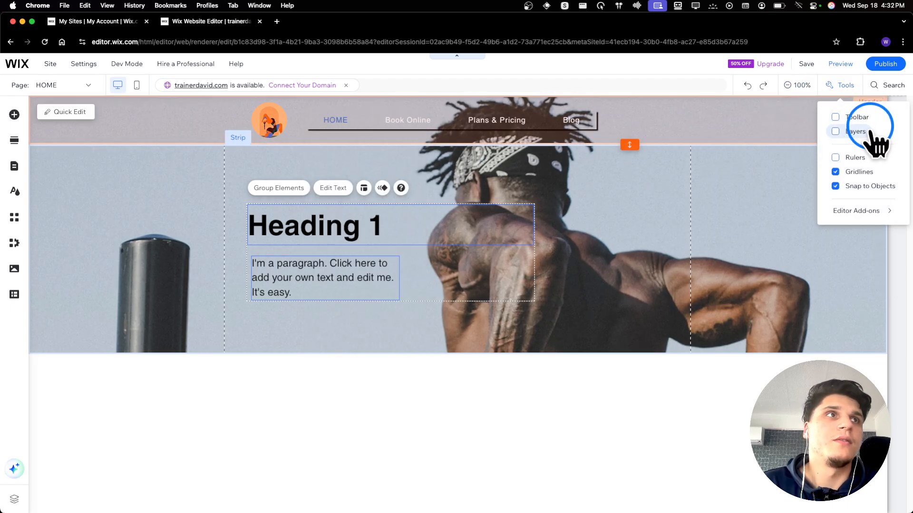
{"action": "left_click", "coordinate": [855, 118]}
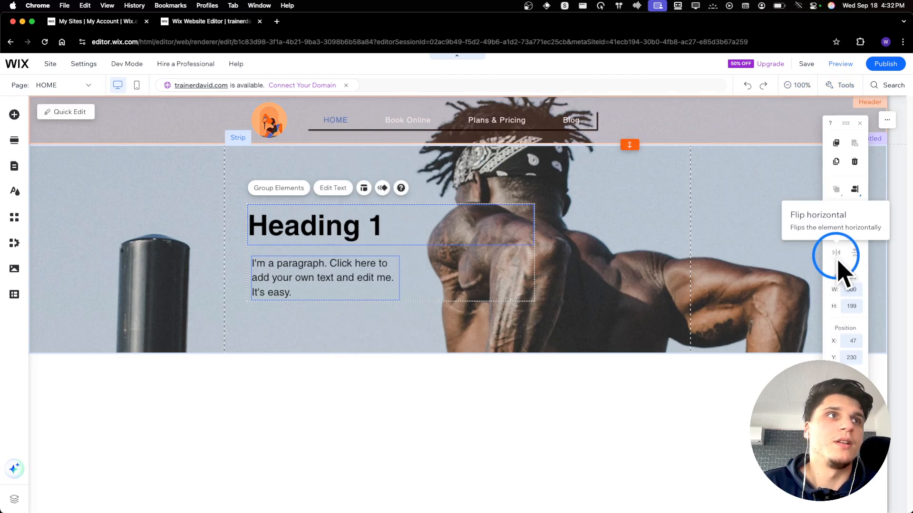
{"action": "left_click", "coordinate": [833, 192]}
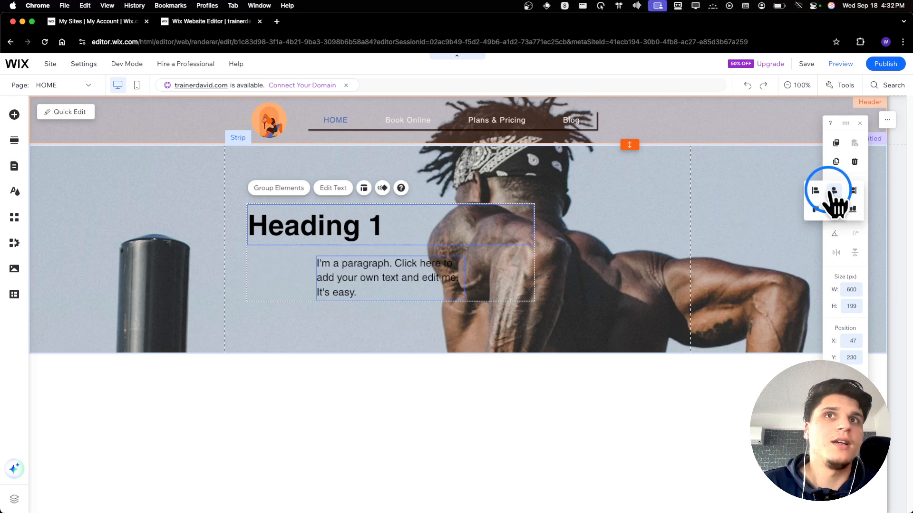
Step: Align the heading and paragraph to their left edges and move the paragraph down to just below the heading
{"action": "left_click", "coordinate": [832, 210]}
{"action": "left_click", "coordinate": [816, 191]}
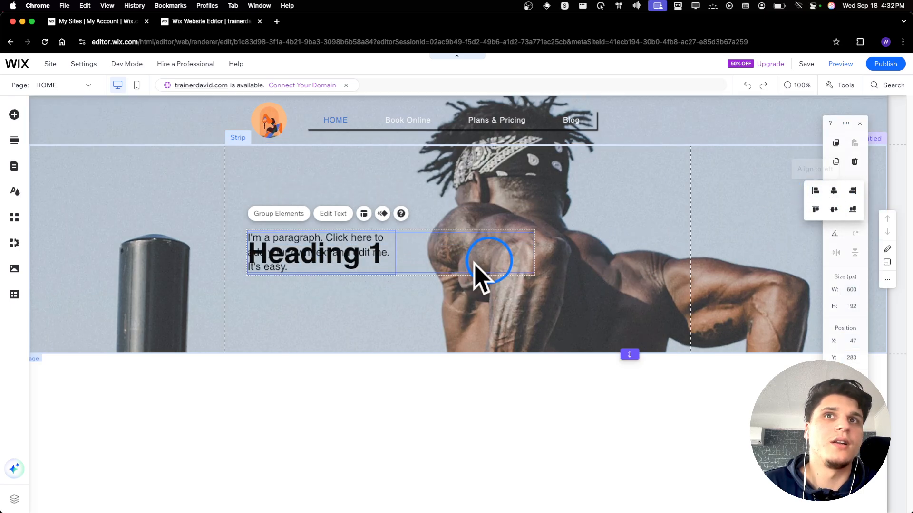
{"action": "left_click", "coordinate": [371, 300]}
{"action": "left_click_drag", "start_coordinate": [354, 261], "coordinate": [350, 299]}
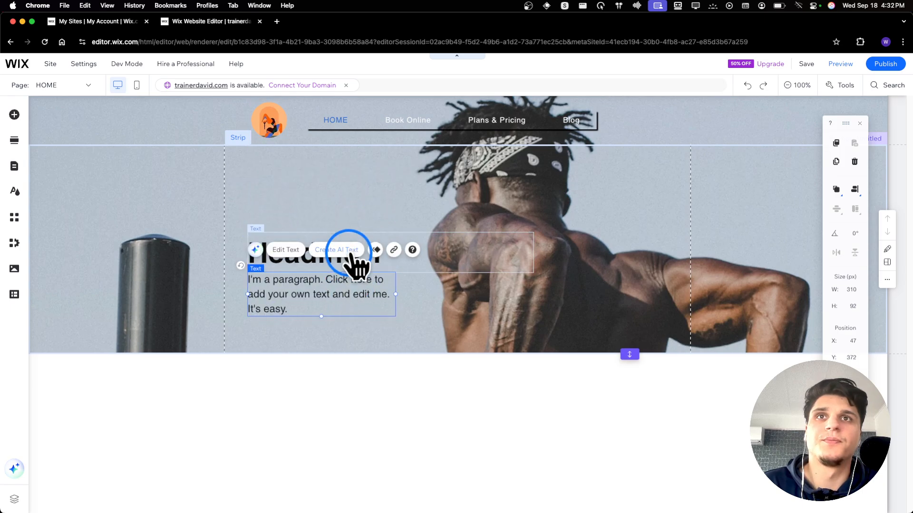
Step: Move the heading up to about y 202 and reposition the paragraph beneath it, leaving a small gap between them
{"action": "left_click", "coordinate": [351, 251]}
{"action": "left_click", "coordinate": [350, 224]}
{"action": "left_click_drag", "start_coordinate": [336, 261], "coordinate": [338, 234]}
{"action": "left_click", "coordinate": [357, 332]}
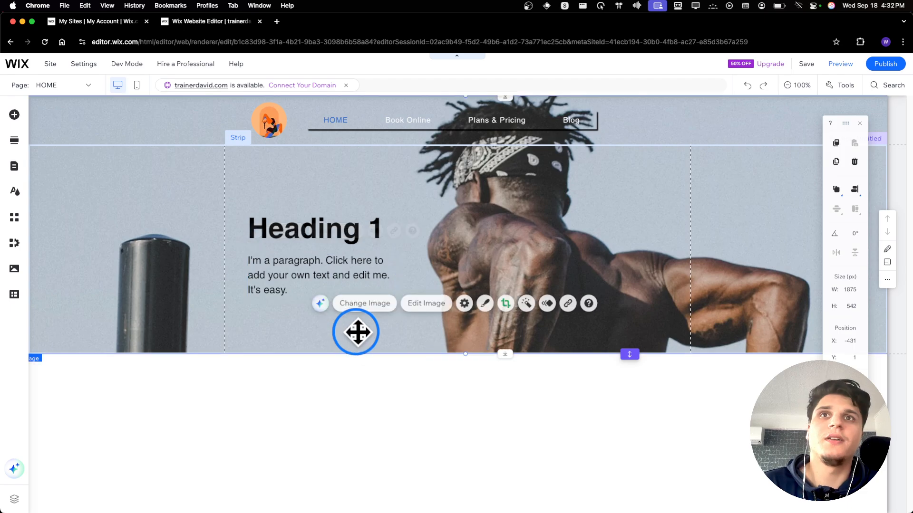
{"action": "left_click", "coordinate": [332, 272]}
{"action": "left_click_drag", "start_coordinate": [320, 210], "coordinate": [319, 196]}
{"action": "mouse_move", "coordinate": [319, 246]}
{"action": "left_mouse_down"}
{"action": "mouse_move", "coordinate": [317, 236]}
{"action": "mouse_move", "coordinate": [316, 257]}
{"action": "left_mouse_up"}
{"action": "left_click", "coordinate": [479, 290]}
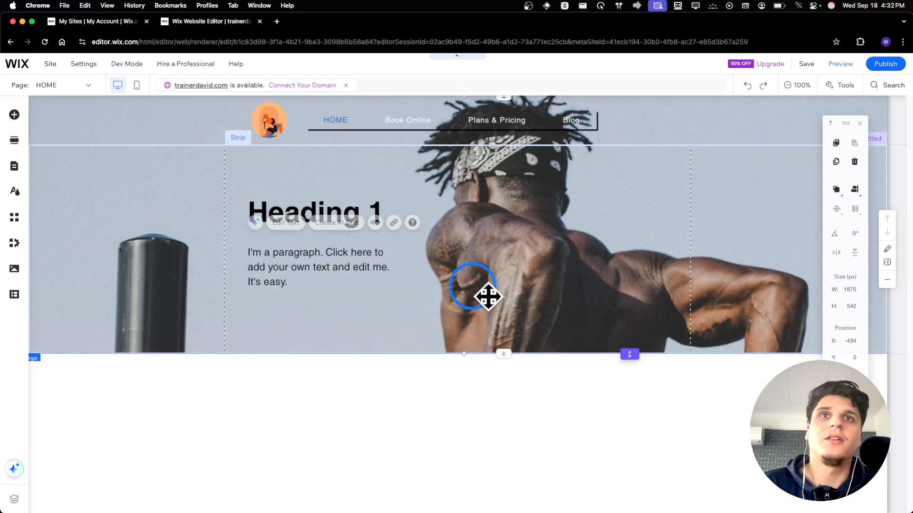
Step: Add a blue themed line from the decorative elements and place it just below the paragraph, starting at its left edge
{"action": "left_click", "coordinate": [15, 114]}
{"action": "left_click", "coordinate": [140, 181]}
{"action": "left_click", "coordinate": [56, 157]}
{"action": "left_click", "coordinate": [56, 168]}
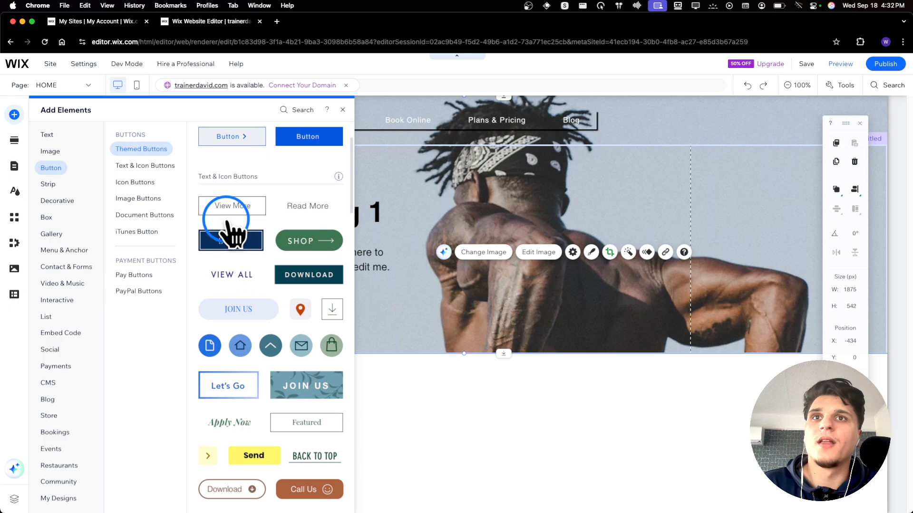
{"action": "left_click", "coordinate": [78, 206]}
{"action": "left_click", "coordinate": [262, 222]}
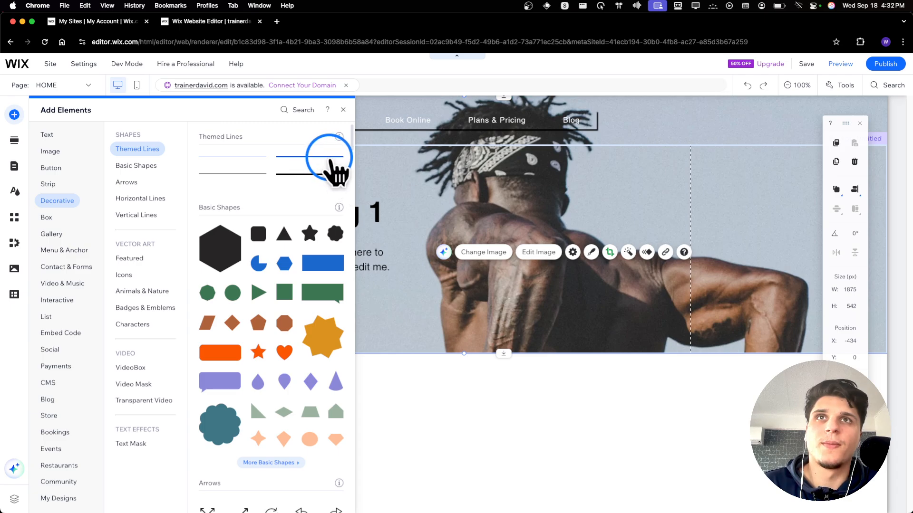
{"action": "left_click", "coordinate": [329, 158]}
{"action": "left_click_drag", "start_coordinate": [418, 248], "coordinate": [385, 273]}
{"action": "left_click", "coordinate": [430, 248]}
{"action": "left_click_drag", "start_coordinate": [430, 248], "coordinate": [288, 296]}
{"action": "left_click", "coordinate": [328, 320]}
Step: Narrow the heading's text box to about 293 px wide so it fits its text
{"action": "left_click", "coordinate": [552, 263]}
{"action": "left_click", "coordinate": [478, 216]}
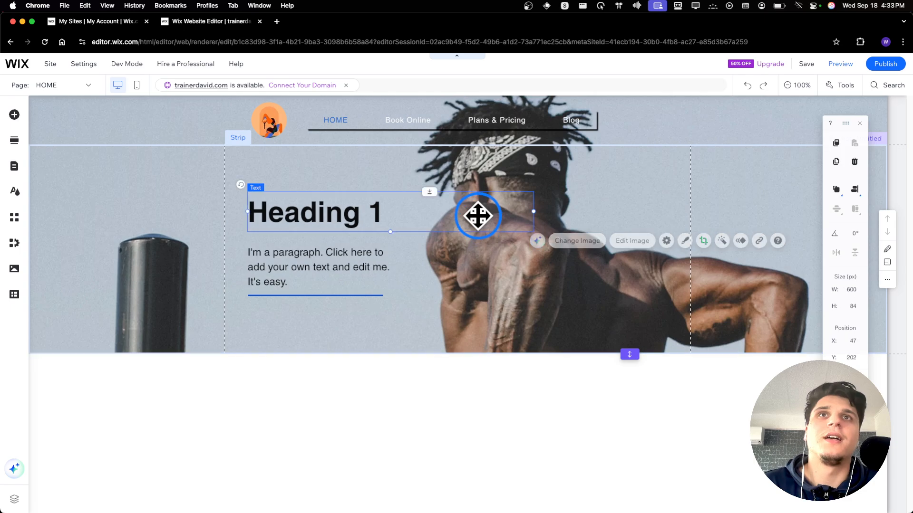
{"action": "left_click", "coordinate": [494, 266]}
{"action": "left_click", "coordinate": [457, 212]}
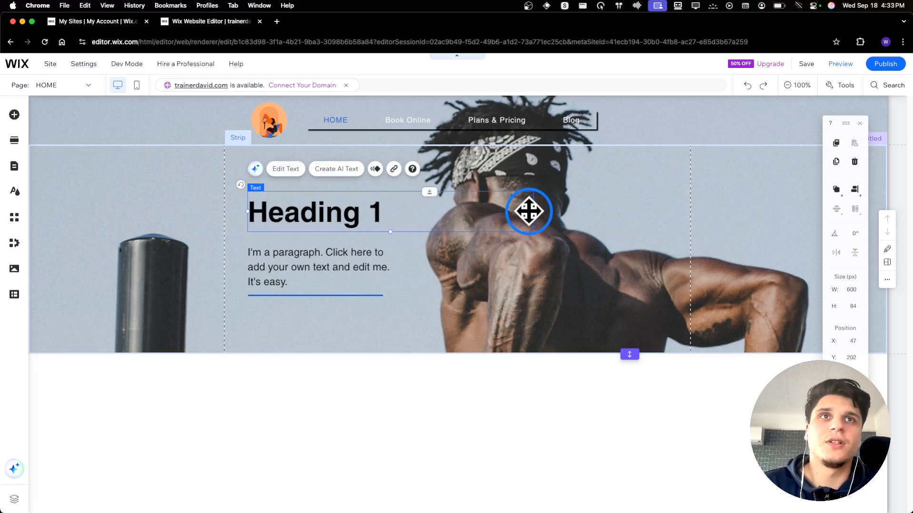
{"action": "left_click_drag", "start_coordinate": [532, 210], "coordinate": [340, 209]}
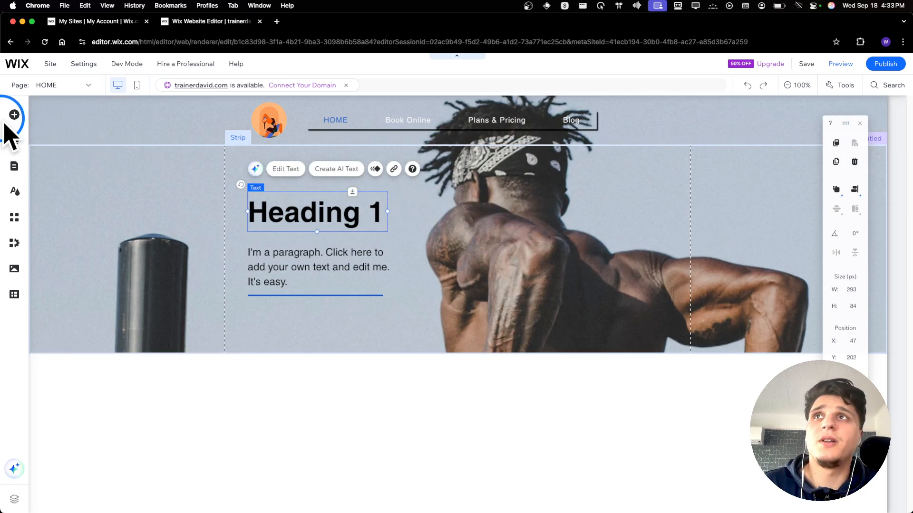
{"action": "left_click", "coordinate": [18, 118]}
{"action": "left_click", "coordinate": [172, 200]}
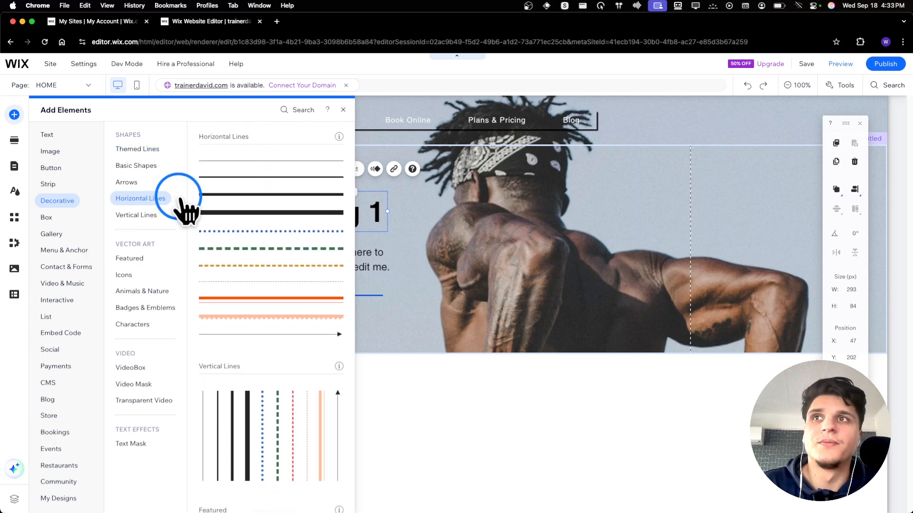
{"action": "left_click", "coordinate": [419, 269]}
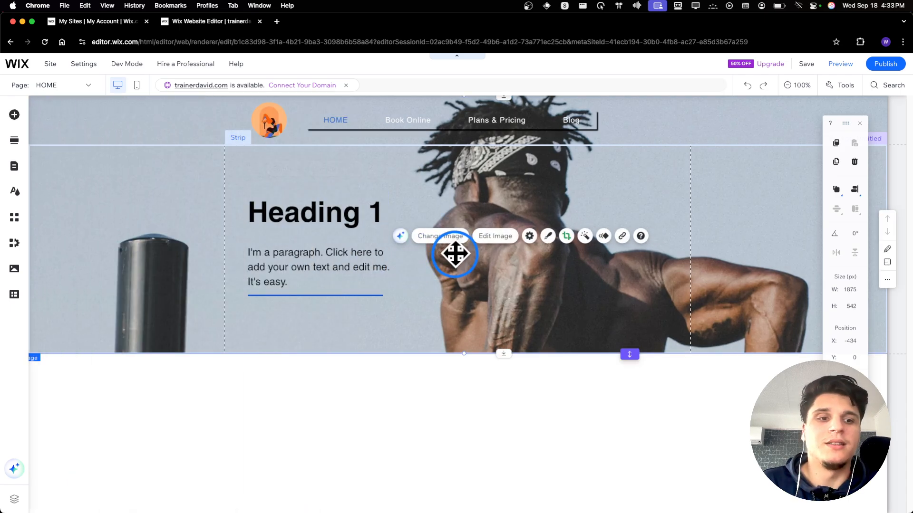
Step: Add the Welcome section with the centered white box over a dune photo directly below the hero section
{"action": "left_click", "coordinate": [14, 141]}
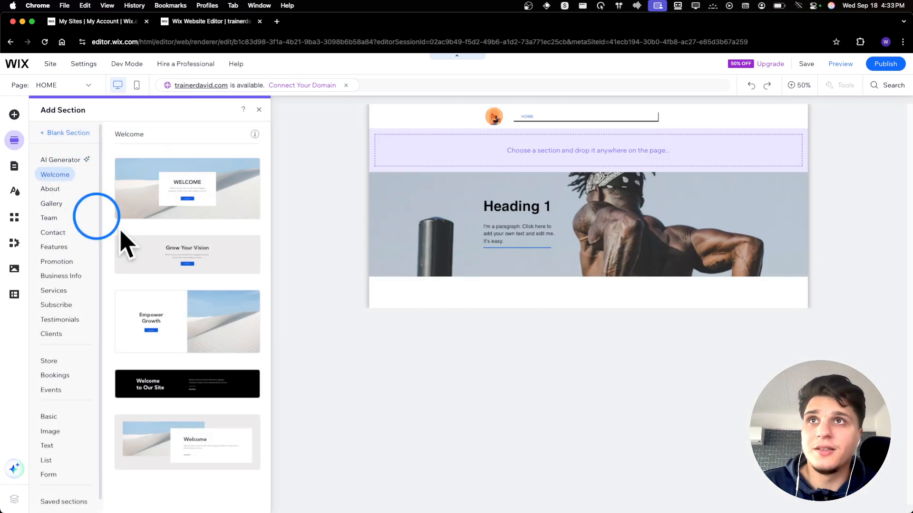
{"action": "left_click", "coordinate": [61, 193]}
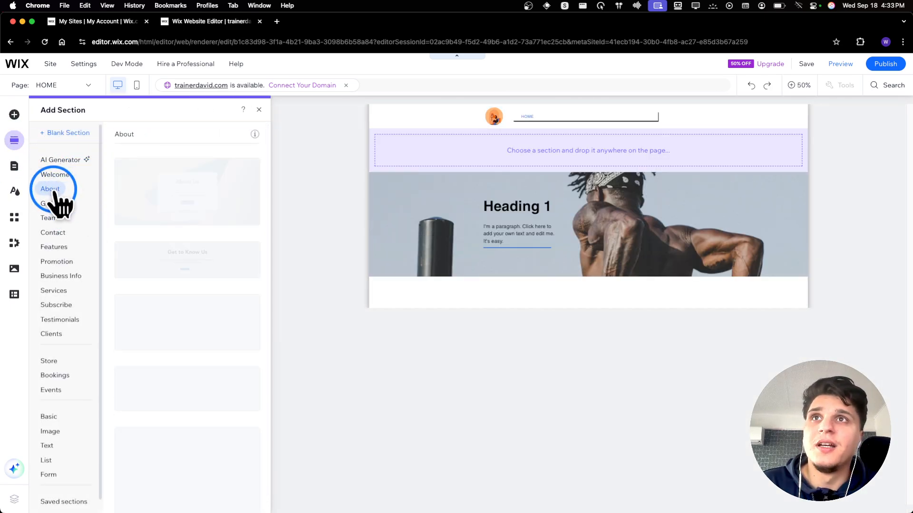
{"action": "left_click", "coordinate": [213, 205]}
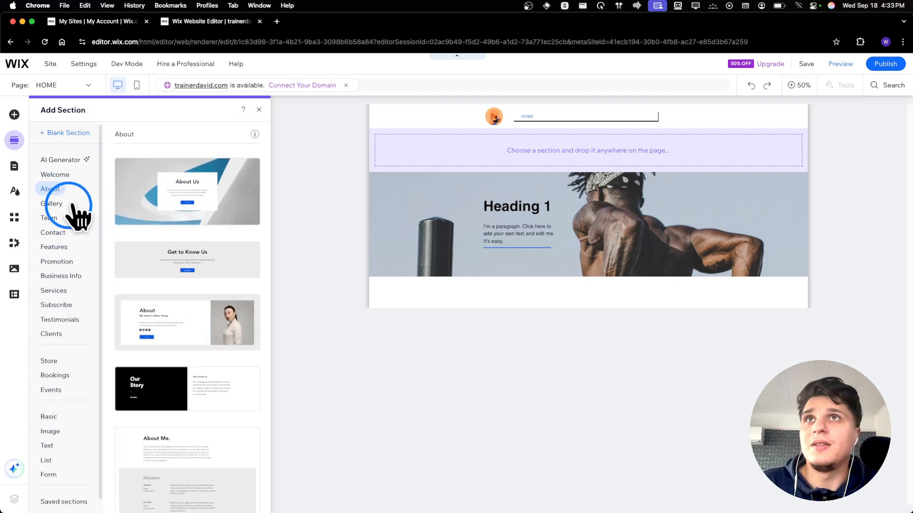
{"action": "left_click", "coordinate": [55, 175]}
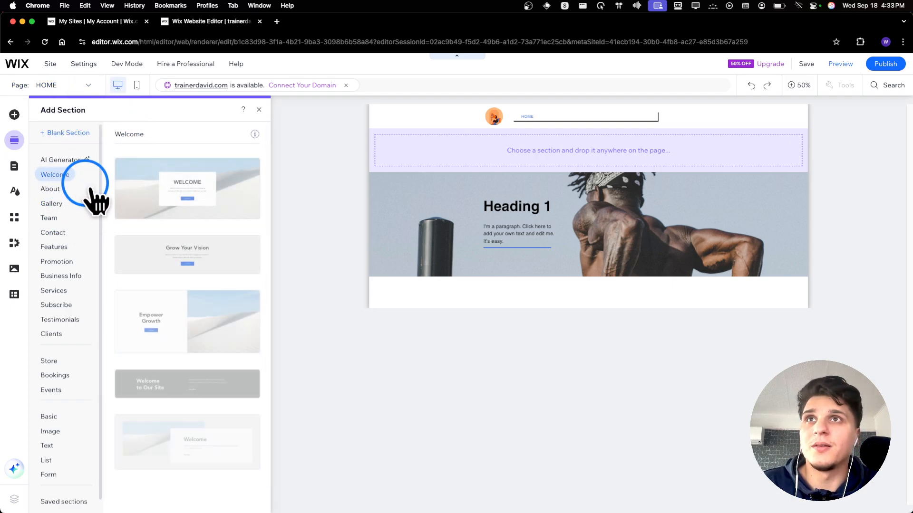
{"action": "left_click", "coordinate": [210, 190]}
{"action": "left_click_drag", "start_coordinate": [213, 204], "coordinate": [534, 315]}
{"action": "left_click", "coordinate": [544, 315]}
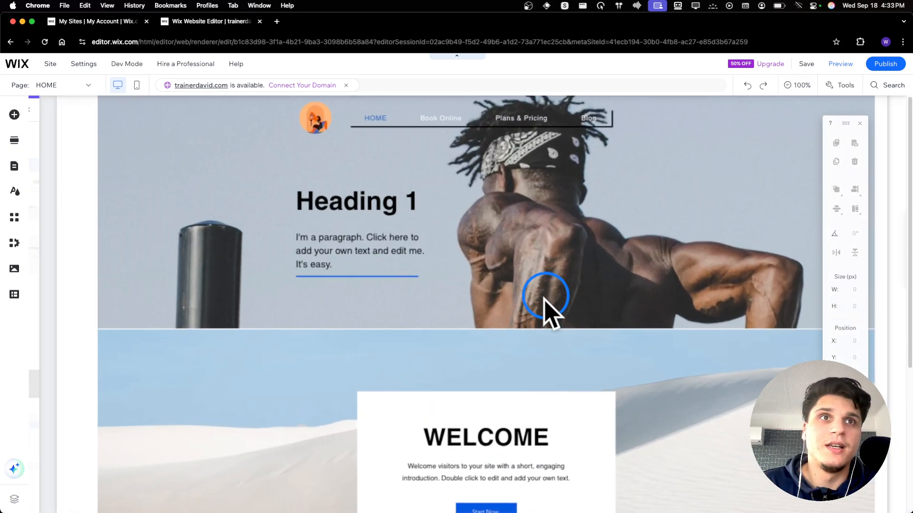
Step: Replace the Welcome section's background with the Unsplash photo of an iced drink in a glass
{"action": "left_click", "coordinate": [648, 383]}
{"action": "left_click_drag", "start_coordinate": [751, 339], "coordinate": [742, 310]}
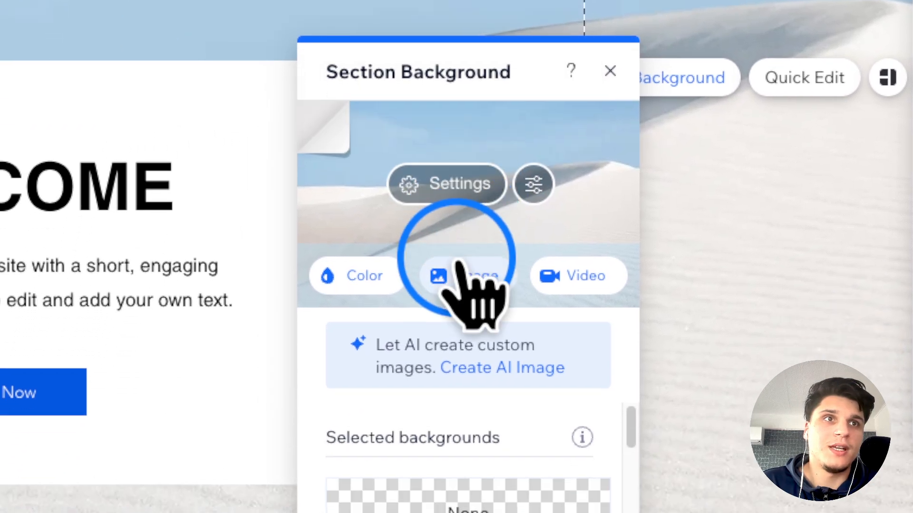
{"action": "left_click", "coordinate": [378, 381]}
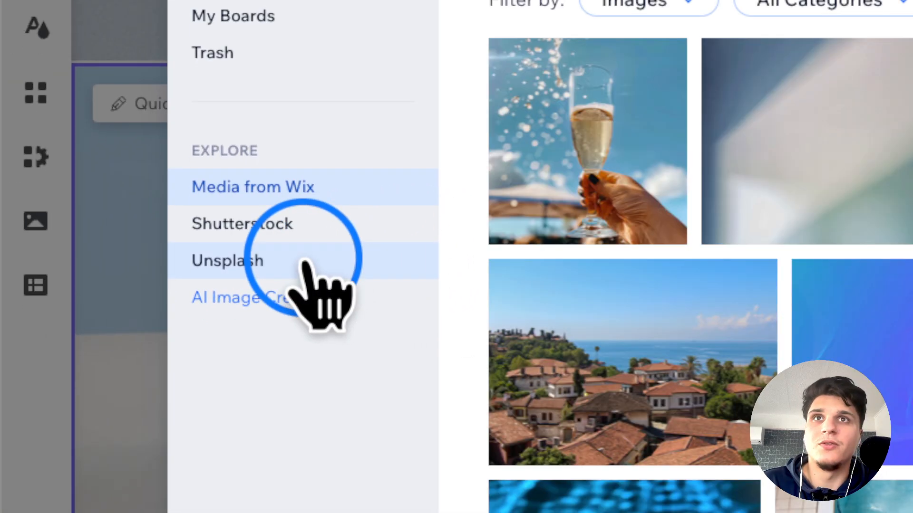
{"action": "left_click", "coordinate": [338, 268]}
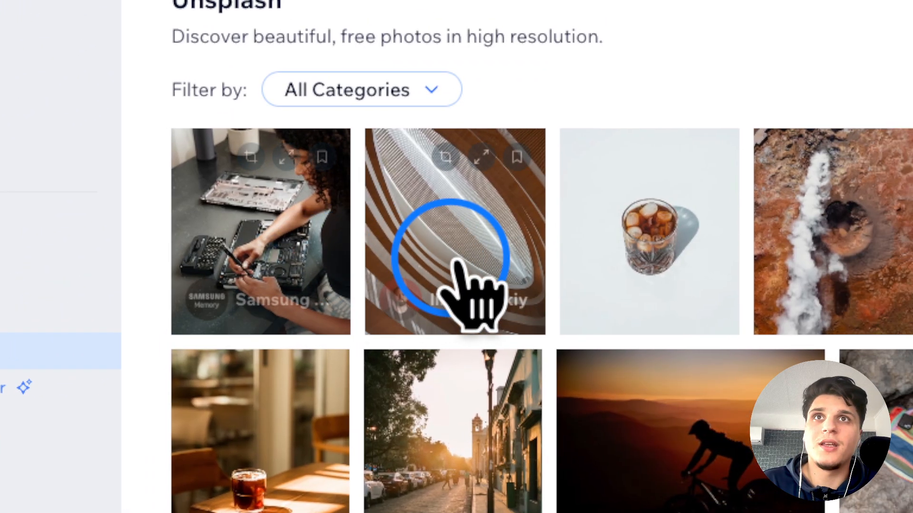
{"action": "left_click", "coordinate": [625, 296]}
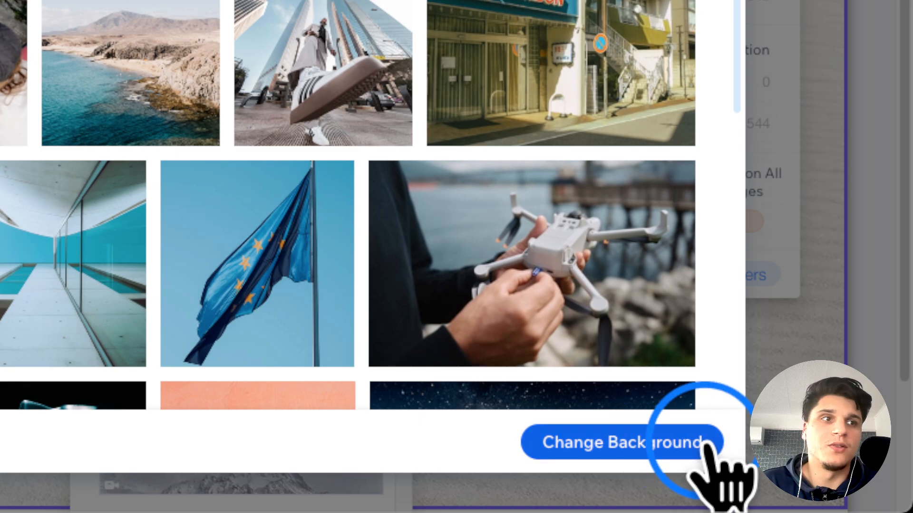
{"action": "left_click", "coordinate": [611, 363]}
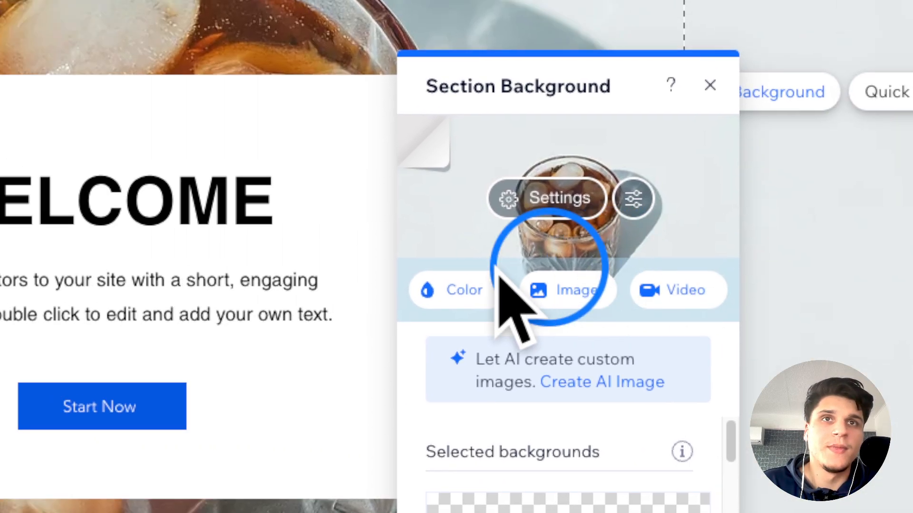
{"action": "left_click", "coordinate": [505, 325]}
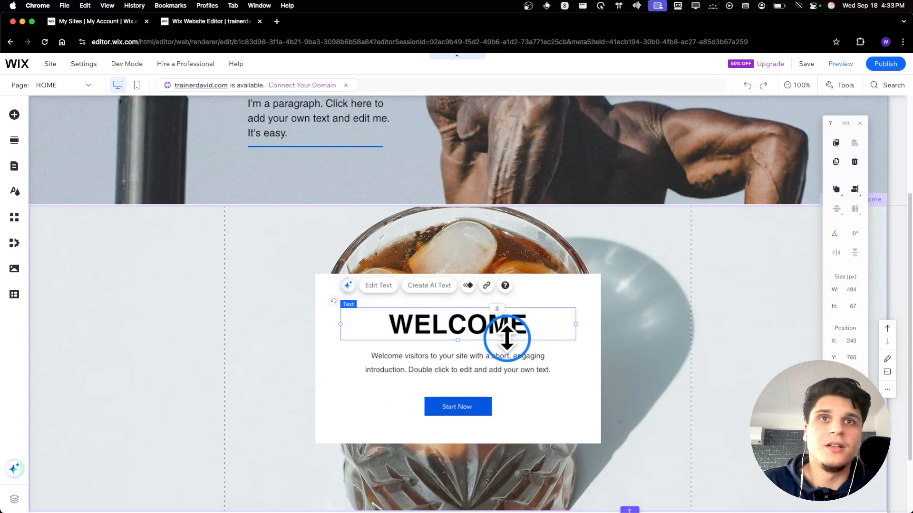
{"action": "left_click", "coordinate": [568, 283]}
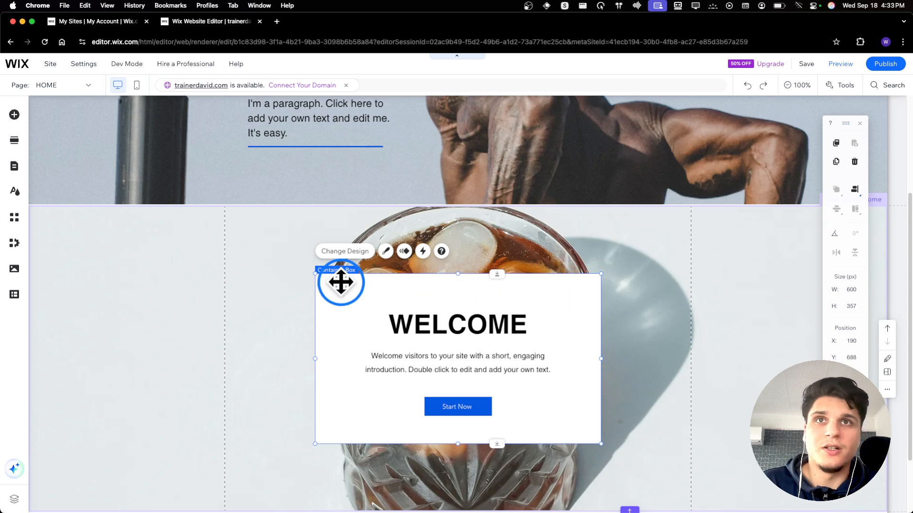
{"action": "left_click", "coordinate": [15, 115]}
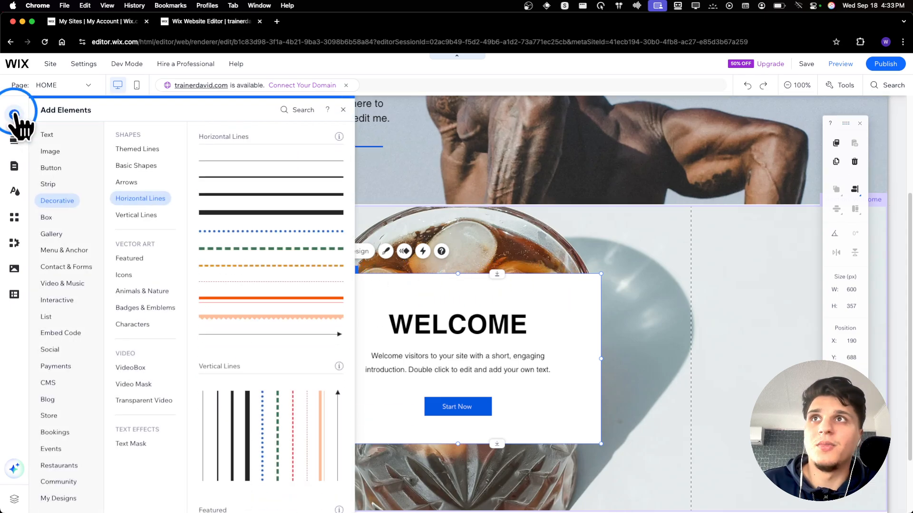
{"action": "left_click", "coordinate": [50, 168]}
{"action": "left_click", "coordinate": [52, 185]}
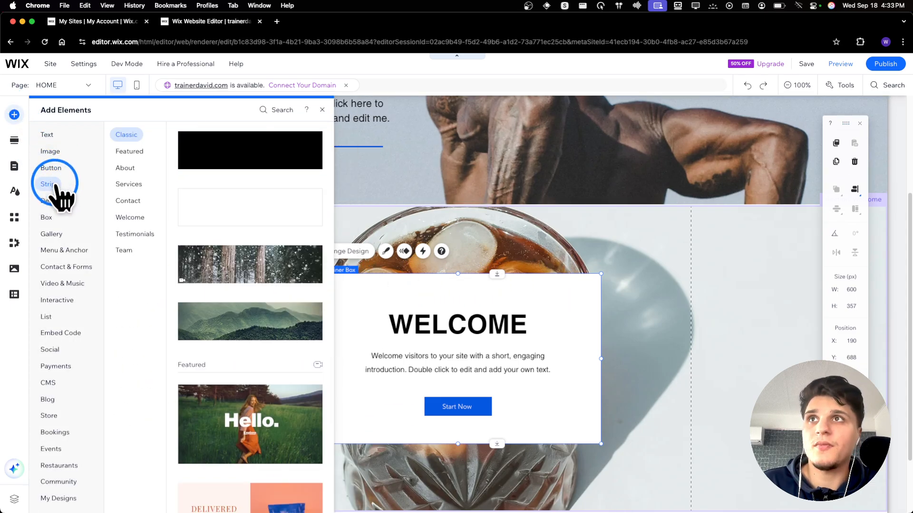
{"action": "left_click", "coordinate": [51, 168]}
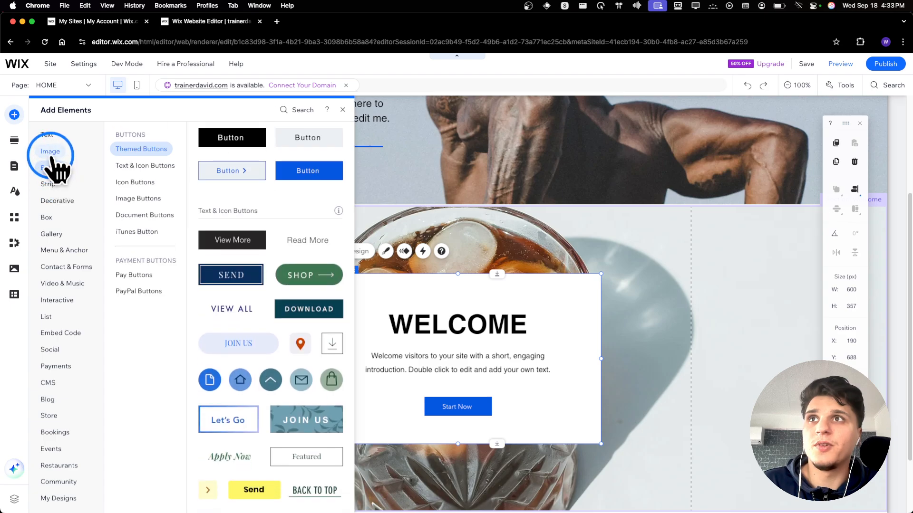
{"action": "left_click", "coordinate": [53, 233]}
Step: Try a blue rectangle from the basic shapes beside the WELCOME heading and delete it again
{"action": "left_click", "coordinate": [58, 200]}
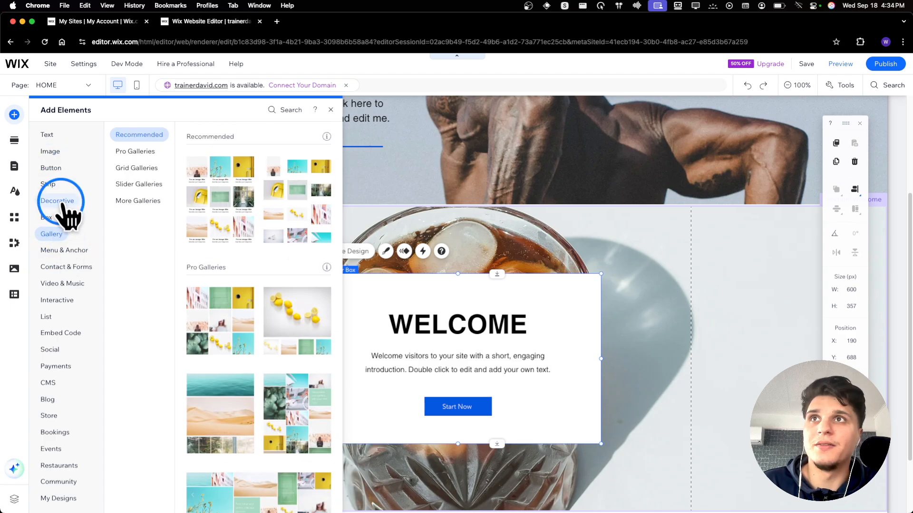
{"action": "scroll", "coordinate": [247, 238], "scroll_direction": "down", "scroll_amount": 10}
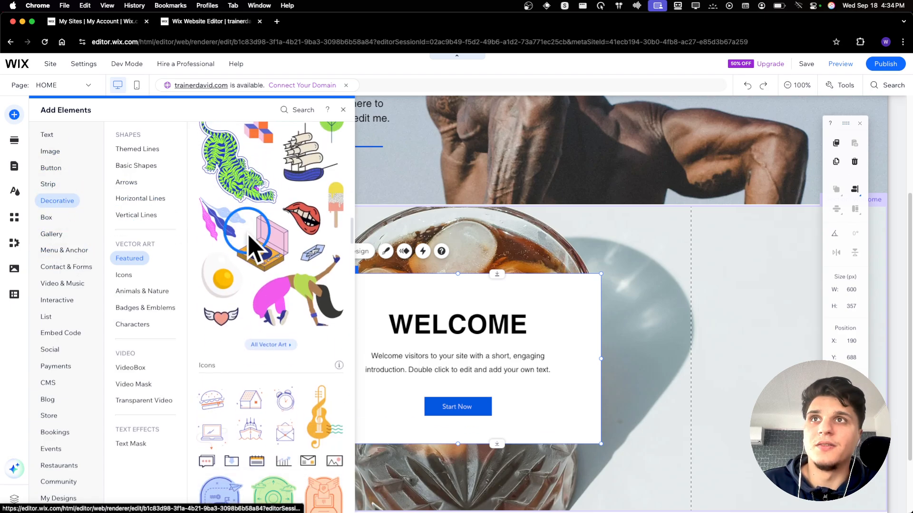
{"action": "scroll", "coordinate": [250, 238], "scroll_direction": "up", "scroll_amount": 3}
{"action": "left_click", "coordinate": [132, 167]}
{"action": "left_click_drag", "start_coordinate": [323, 192], "coordinate": [628, 354]}
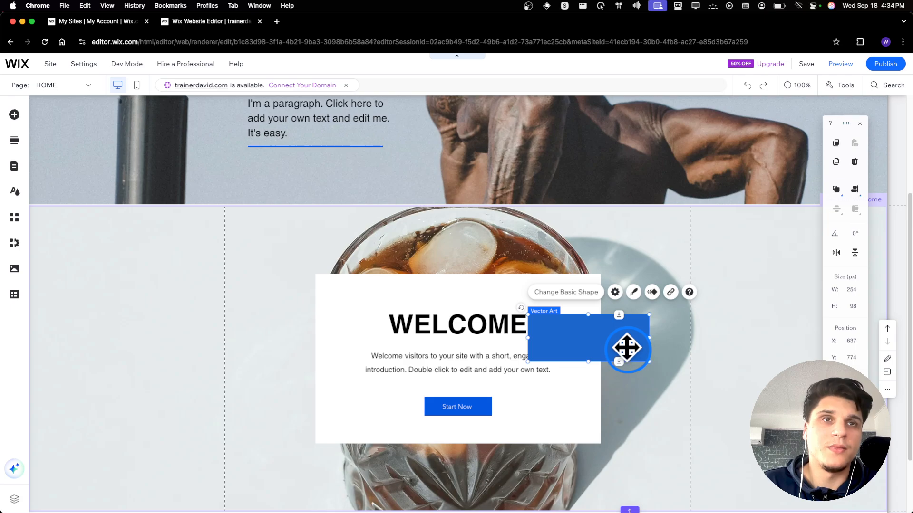
{"action": "key", "text": "Delete"}
Step: Search the editor for "container" and open the Container Boxes collection
{"action": "mouse_move", "coordinate": [829, 84]}
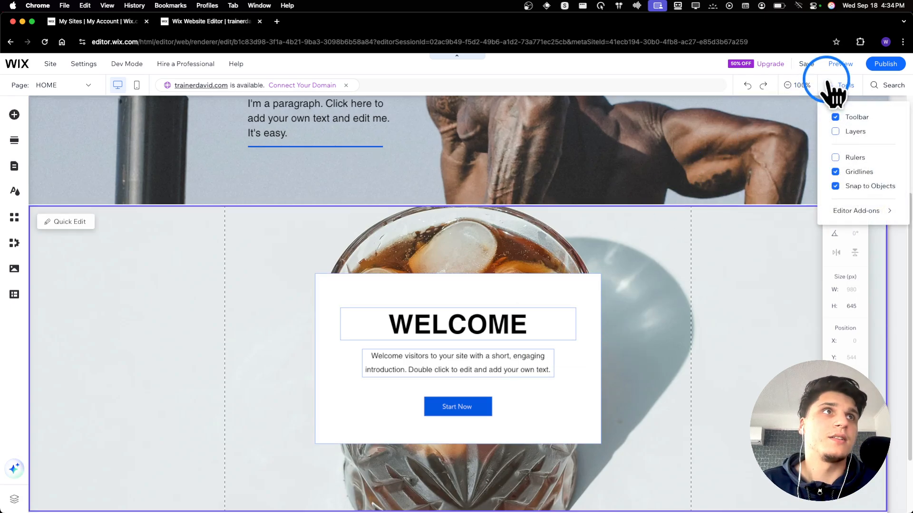
{"action": "left_click", "coordinate": [883, 85]}
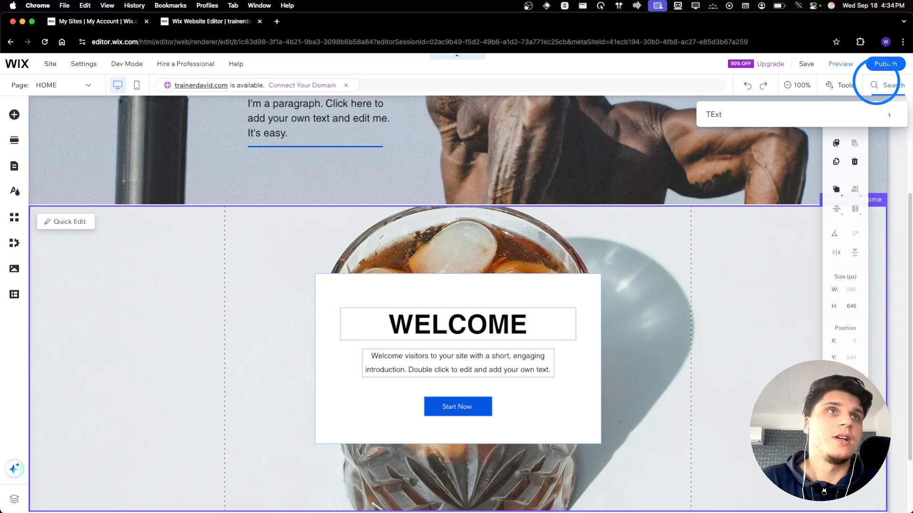
{"action": "key", "text": "BackSpace"}
{"action": "key", "text": "BackSpace"}
{"action": "key", "text": "BackSpace"}
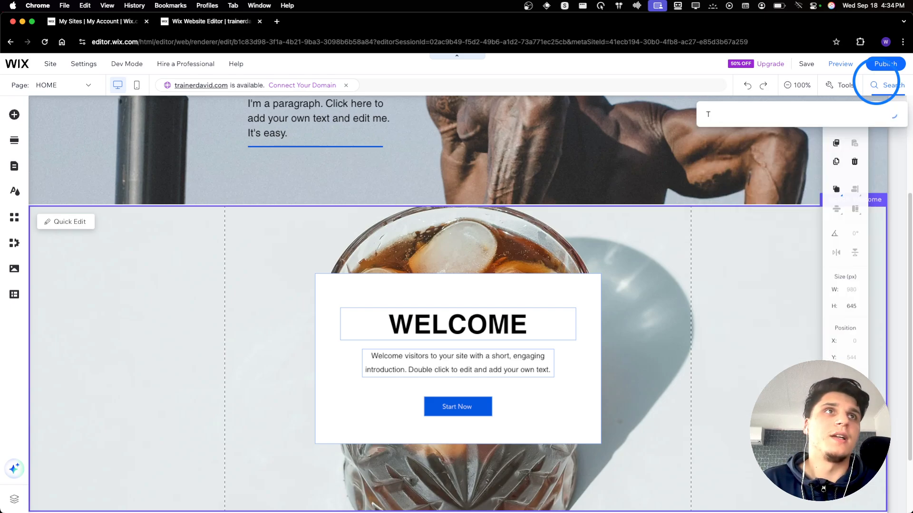
{"action": "type", "text": "container"}
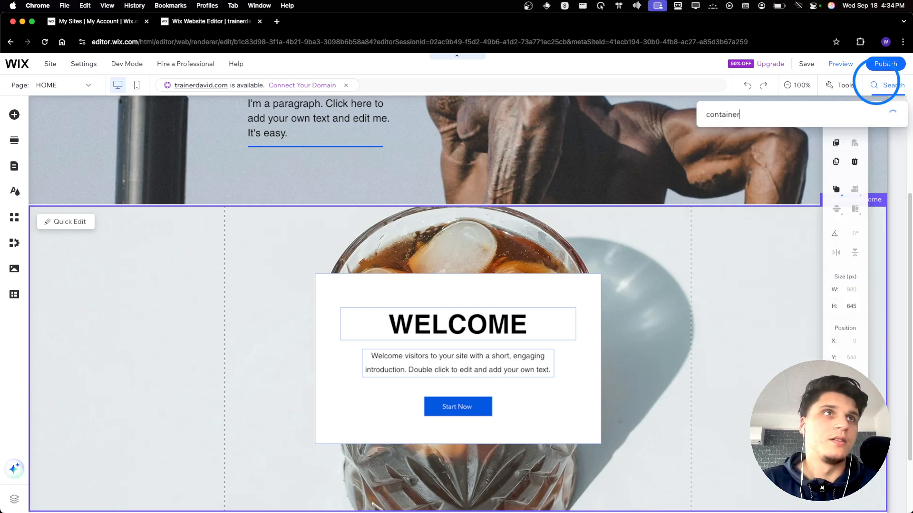
{"action": "left_click", "coordinate": [781, 170]}
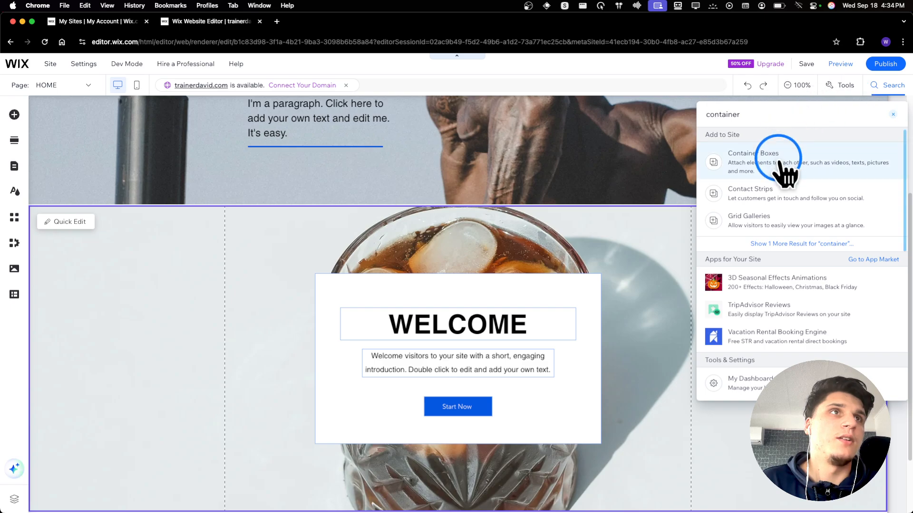
Step: Browse the box collections and place the blue developer profile card from the hover boxes beside the Welcome box
{"action": "left_click", "coordinate": [54, 201]}
{"action": "left_click", "coordinate": [124, 172]}
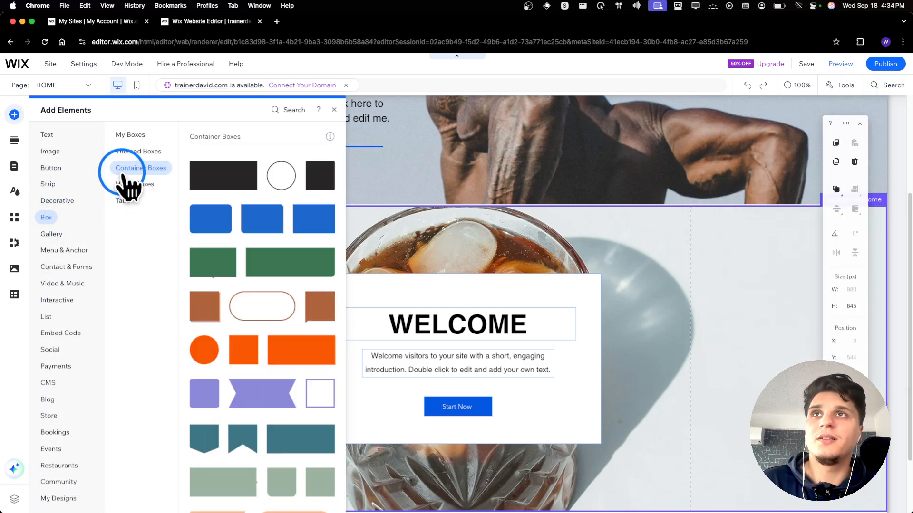
{"action": "left_click", "coordinate": [130, 135]}
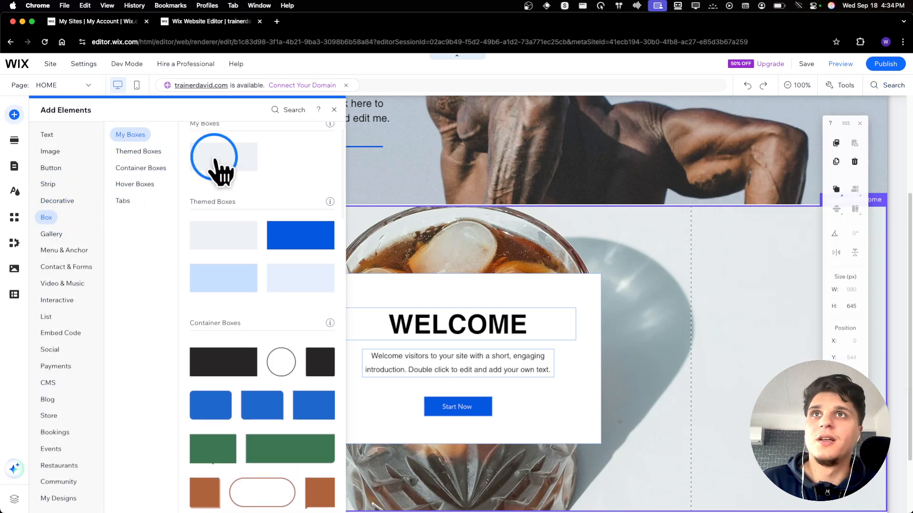
{"action": "left_click", "coordinate": [148, 156]}
{"action": "left_click", "coordinate": [150, 181]}
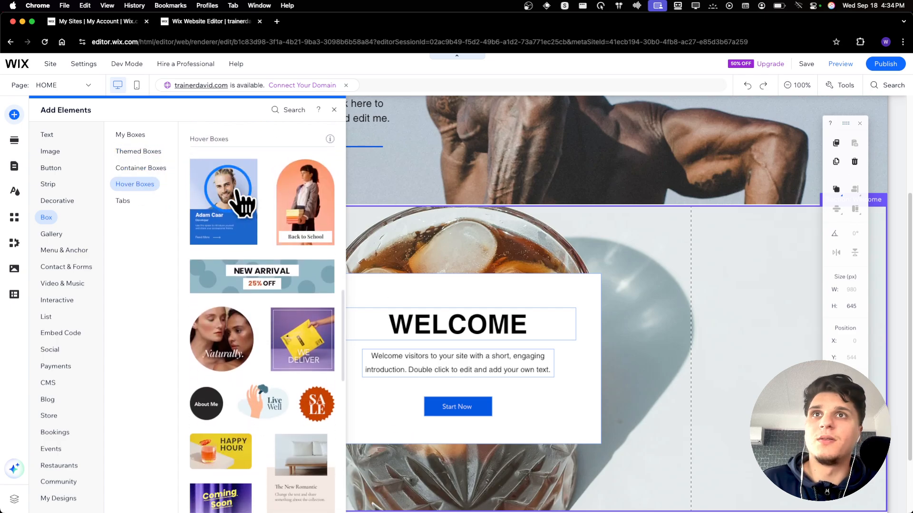
{"action": "left_click_drag", "start_coordinate": [274, 194], "coordinate": [692, 341]}
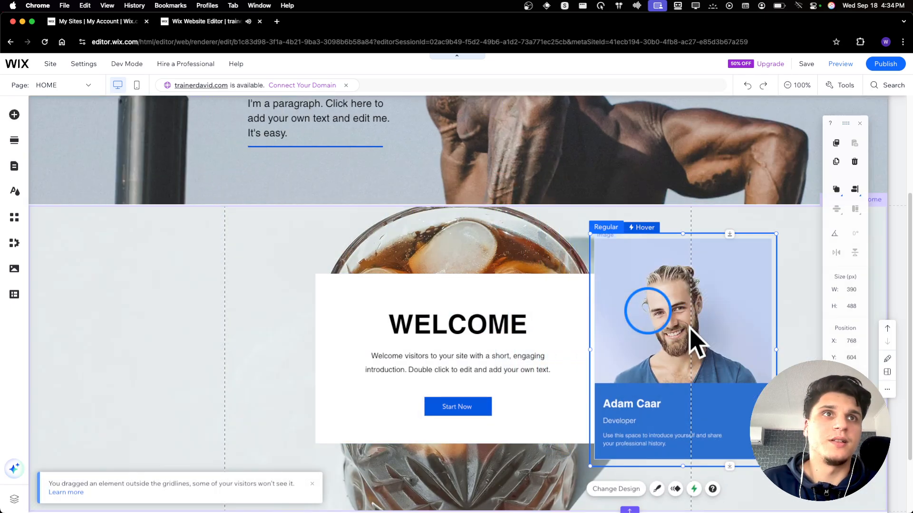
{"action": "left_click", "coordinate": [633, 282]}
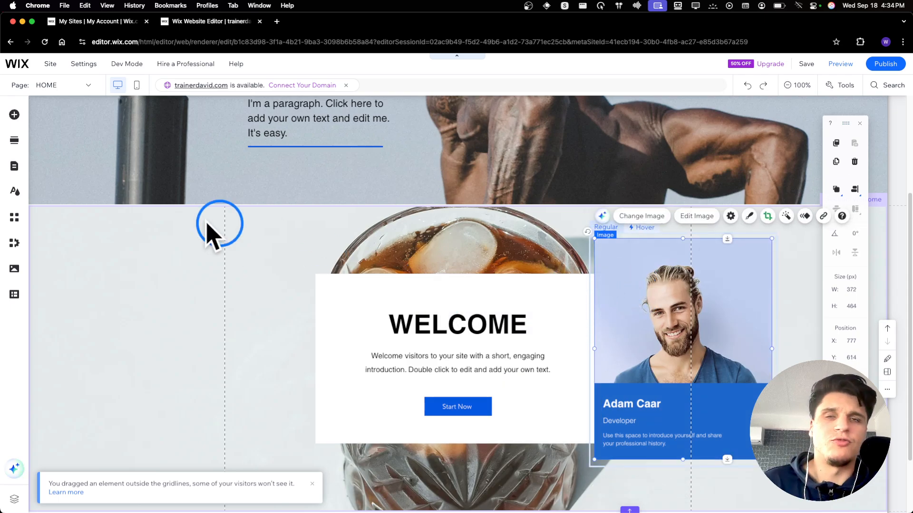
Step: Add the photo of a woman by a river railing on top of the developer profile card
{"action": "left_click", "coordinate": [14, 116]}
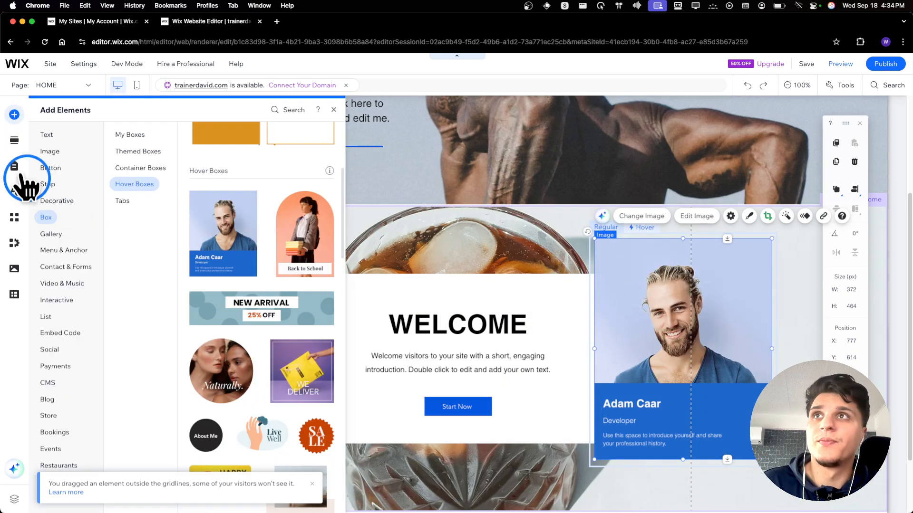
{"action": "left_click", "coordinate": [135, 152]}
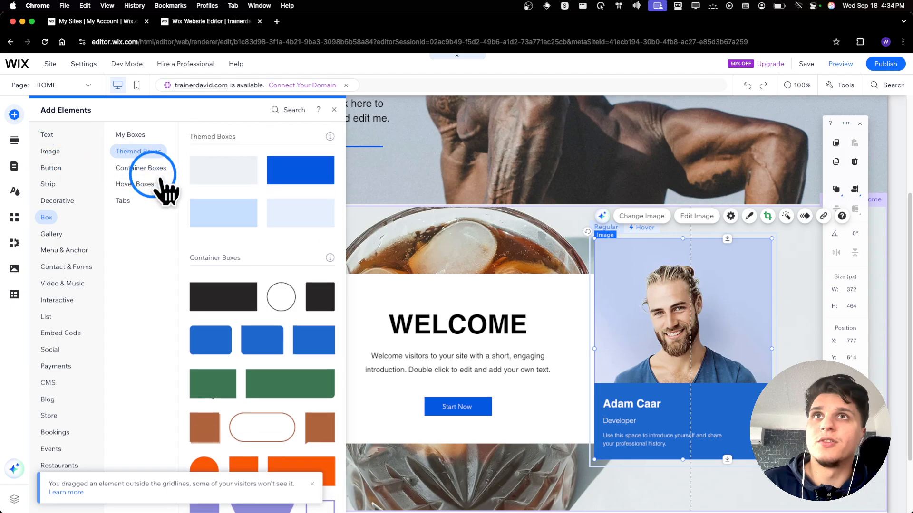
{"action": "left_click", "coordinate": [53, 164]}
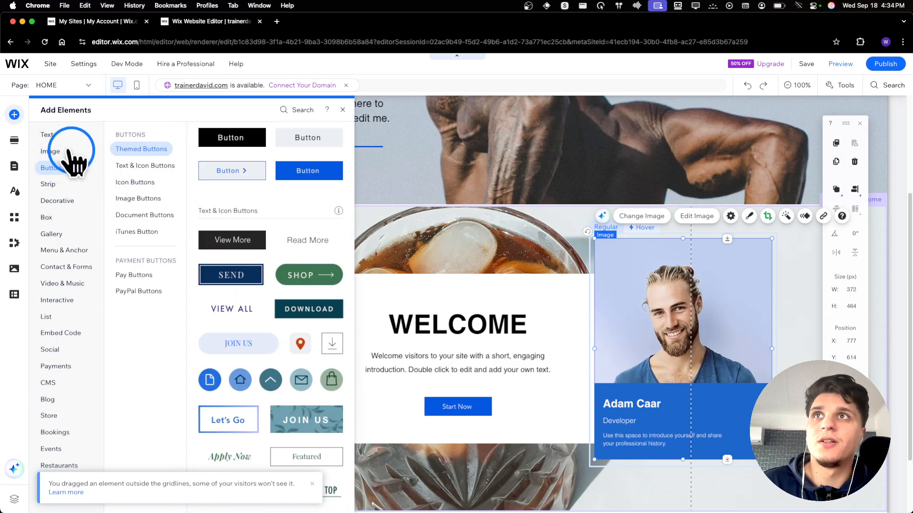
{"action": "left_click", "coordinate": [50, 151]}
{"action": "left_click", "coordinate": [233, 413]}
{"action": "left_click_drag", "start_coordinate": [658, 350], "coordinate": [675, 297]}
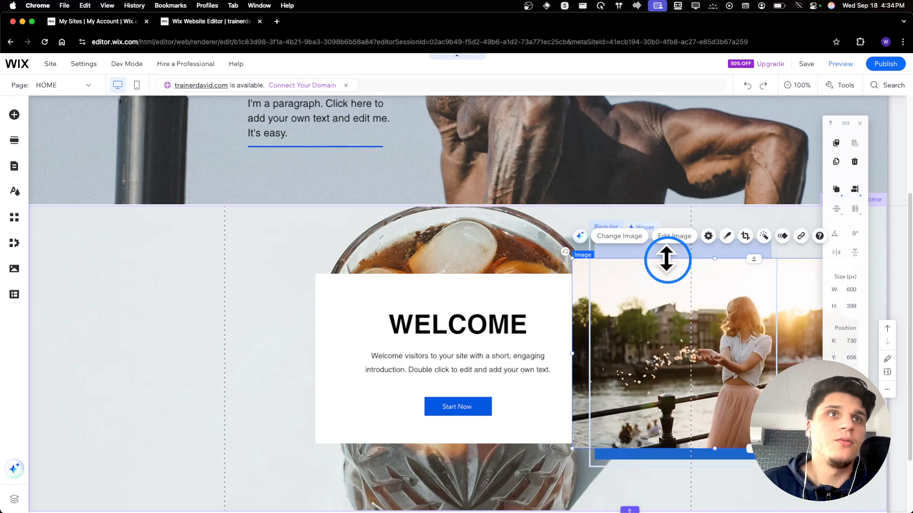
Step: Compare the profile card's regular and hover states, and remove the river photo from the hover state
{"action": "left_click", "coordinate": [644, 223]}
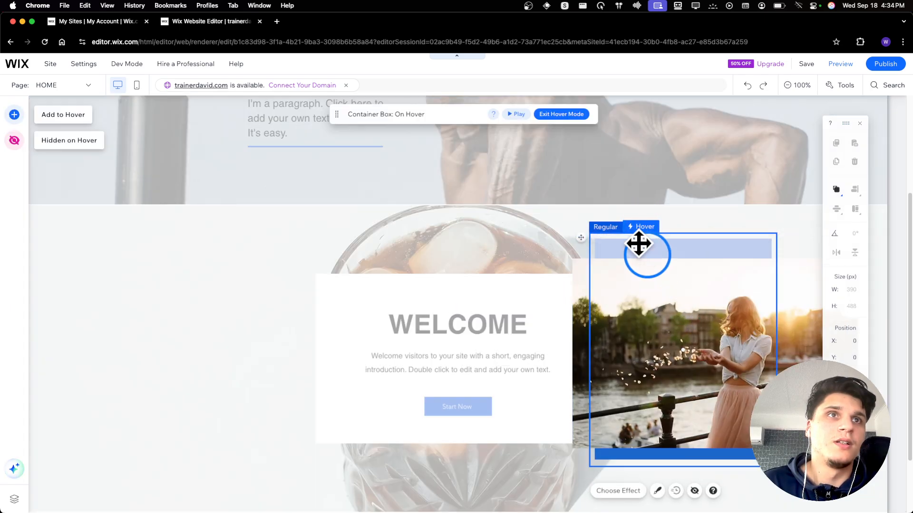
{"action": "left_click", "coordinate": [617, 227]}
{"action": "left_click", "coordinate": [637, 228]}
{"action": "left_click_drag", "start_coordinate": [658, 309], "coordinate": [625, 303]}
{"action": "key", "text": "Delete"}
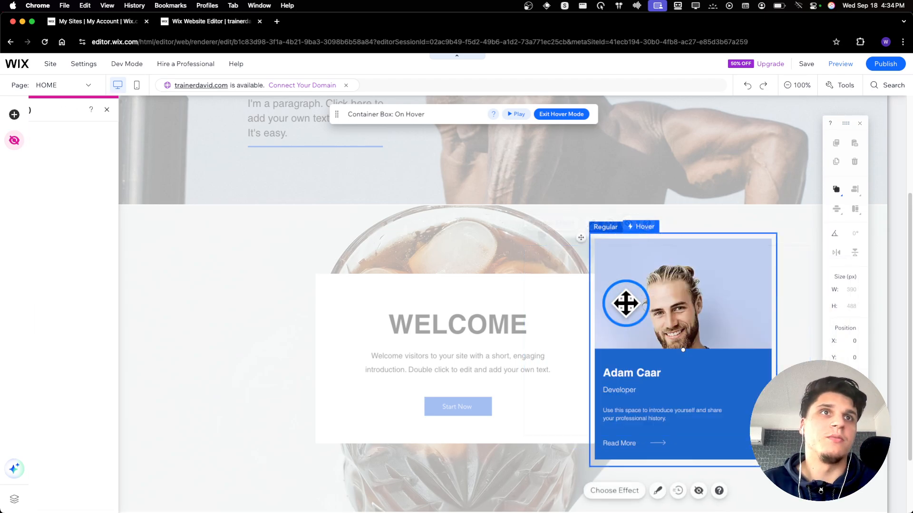
Step: Preview the profile card's hover effect on the page and delete the card with its river photo
{"action": "left_click", "coordinate": [605, 230]}
{"action": "mouse_move", "coordinate": [653, 282]}
{"action": "left_mouse_down"}
{"action": "mouse_move", "coordinate": [662, 300]}
{"action": "mouse_move", "coordinate": [654, 277]}
{"action": "left_mouse_up"}
{"action": "left_click", "coordinate": [840, 64]}
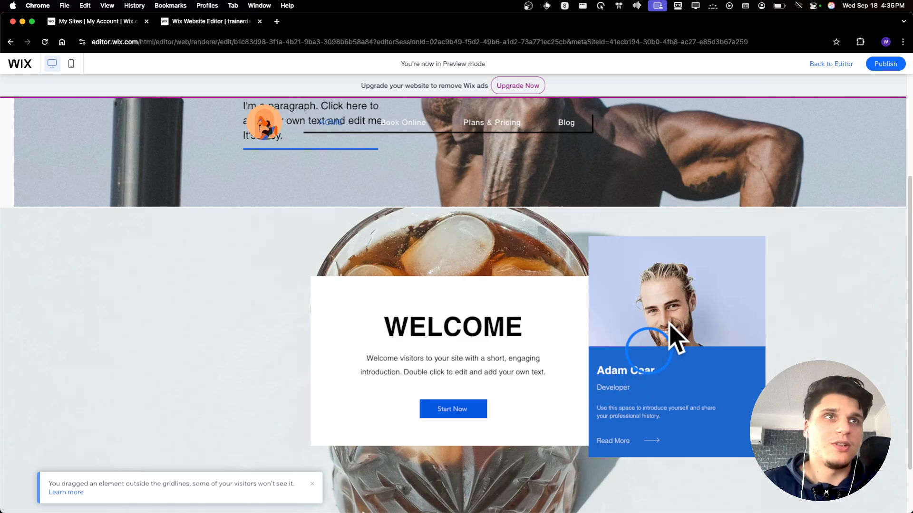
{"action": "left_click", "coordinate": [831, 63]}
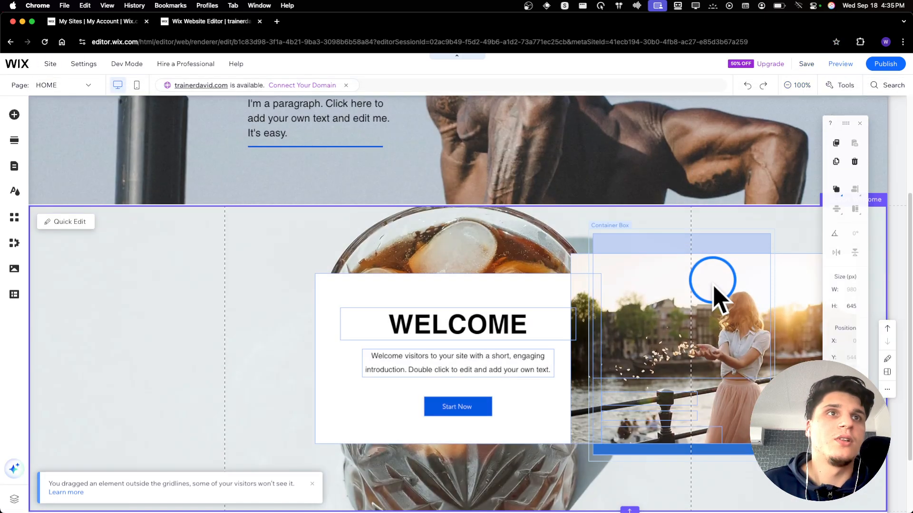
{"action": "left_click", "coordinate": [713, 285]}
{"action": "key", "text": "Delete"}
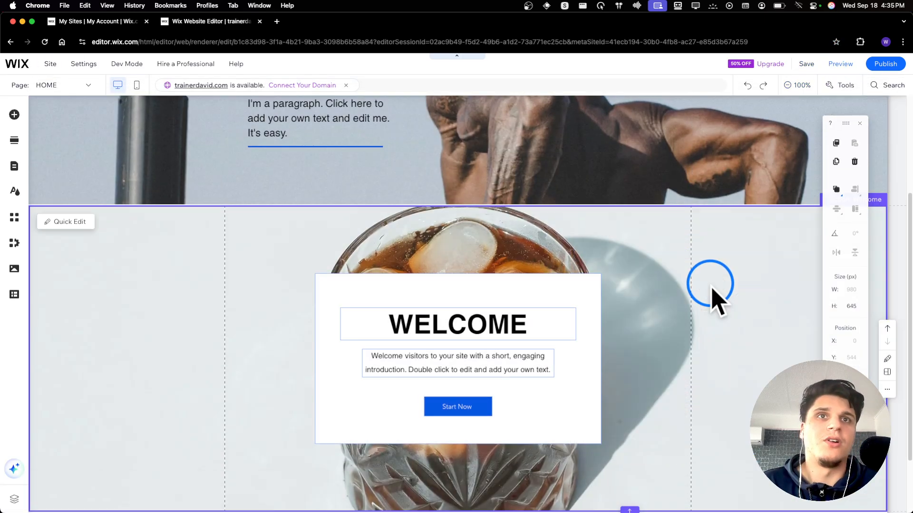
Step: Lower the fill opacity of the white box behind the WELCOME text to make it mostly transparent
{"action": "left_click", "coordinate": [496, 280]}
{"action": "left_click", "coordinate": [357, 252]}
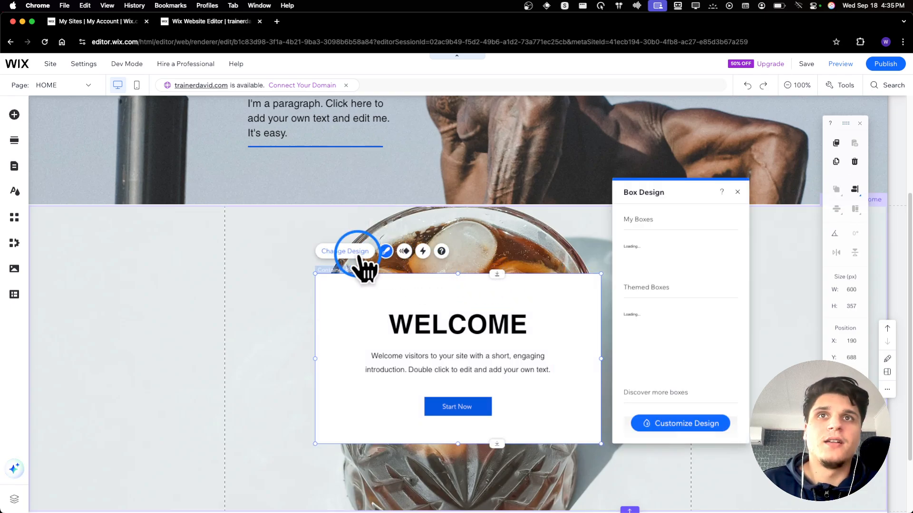
{"action": "left_click", "coordinate": [694, 424]}
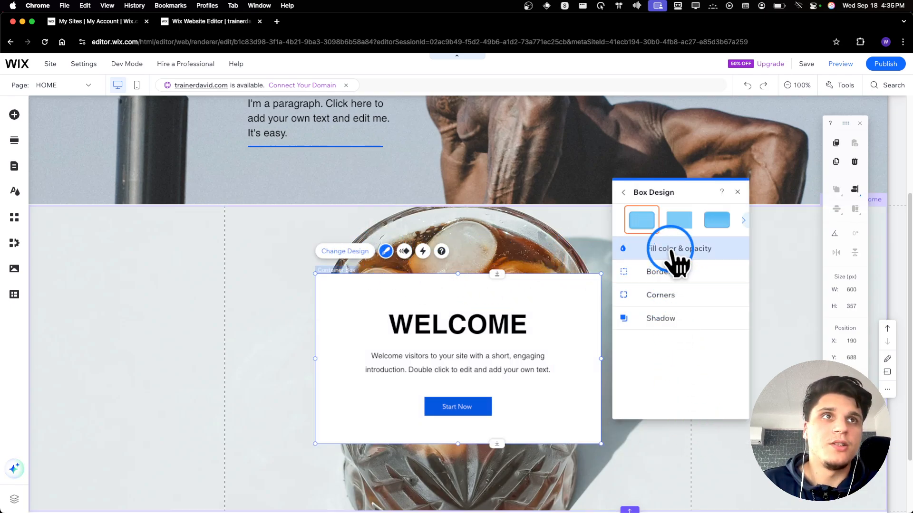
{"action": "left_click", "coordinate": [678, 262]}
{"action": "left_click_drag", "start_coordinate": [680, 288], "coordinate": [664, 288]}
Step: Move the translucent Welcome box up near the section's upper edge and nudge its Start Now button slightly higher
{"action": "left_click", "coordinate": [539, 323]}
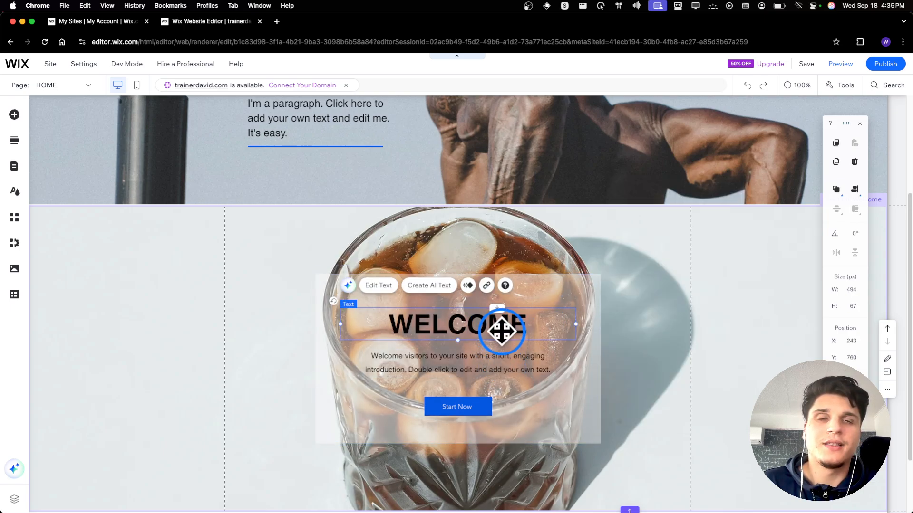
{"action": "left_click", "coordinate": [502, 363]}
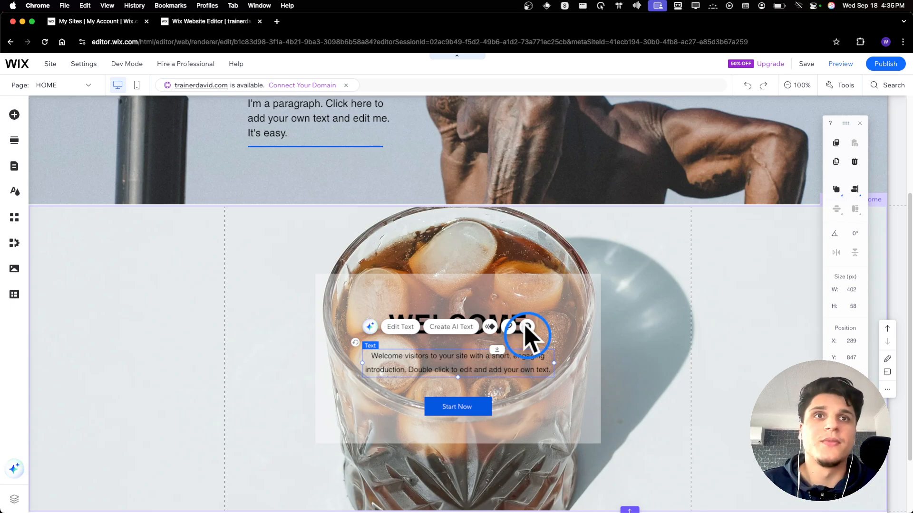
{"action": "left_click_drag", "start_coordinate": [546, 301], "coordinate": [549, 259]}
{"action": "left_click", "coordinate": [614, 309]}
{"action": "scroll", "coordinate": [475, 333], "scroll_direction": "down", "scroll_amount": 1}
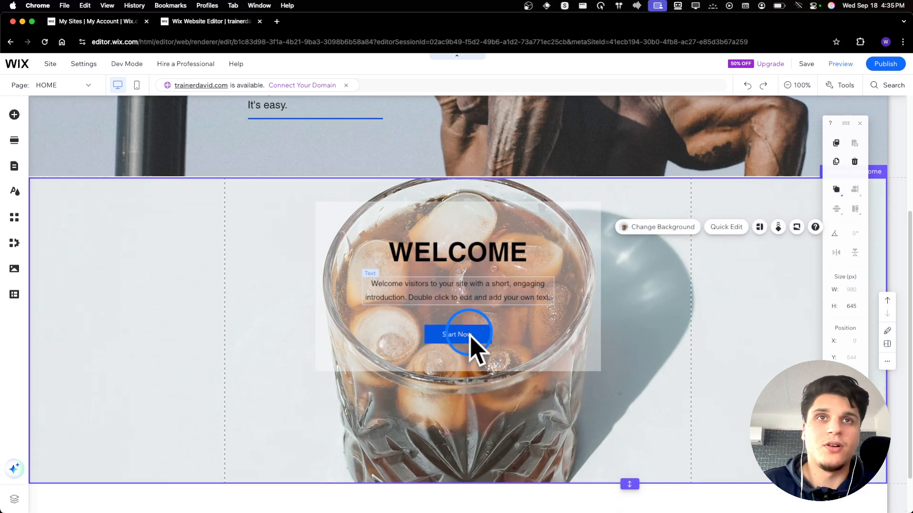
{"action": "scroll", "coordinate": [471, 338], "scroll_direction": "down", "scroll_amount": 1}
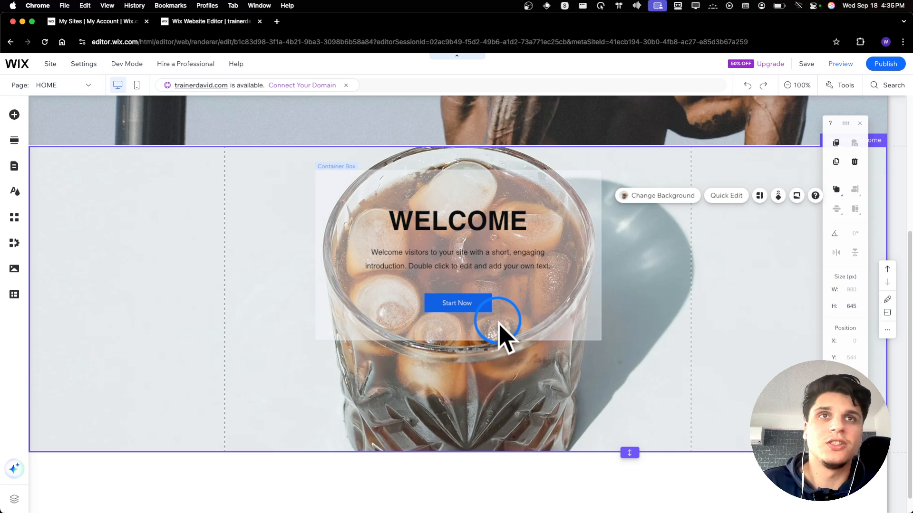
{"action": "left_click_drag", "start_coordinate": [471, 292], "coordinate": [468, 290]}
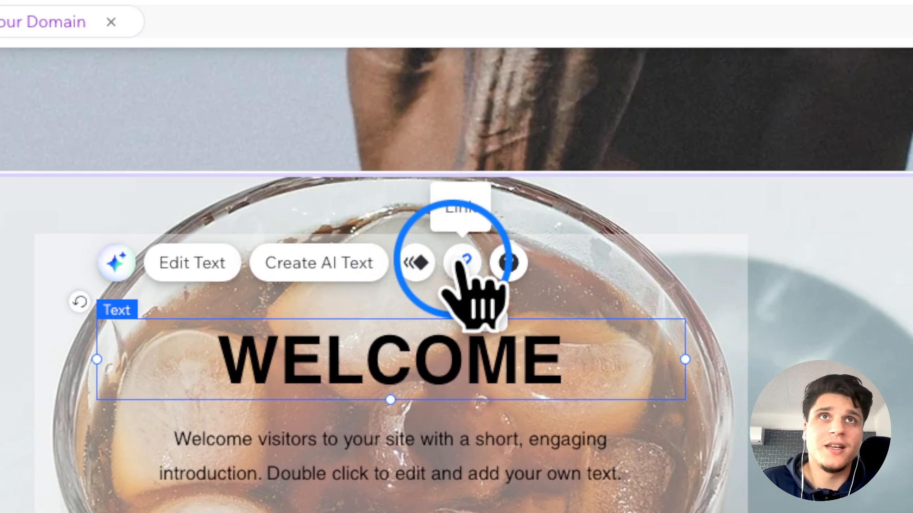
Step: Look through the WELCOME heading's link types, including lightbox, phone number and web address, without applying a link
{"action": "left_click", "coordinate": [497, 239]}
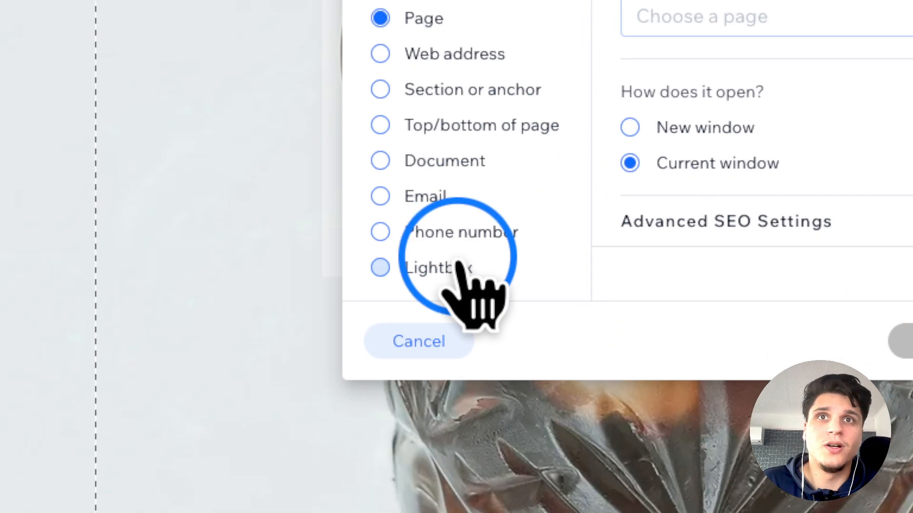
{"action": "left_click", "coordinate": [459, 265]}
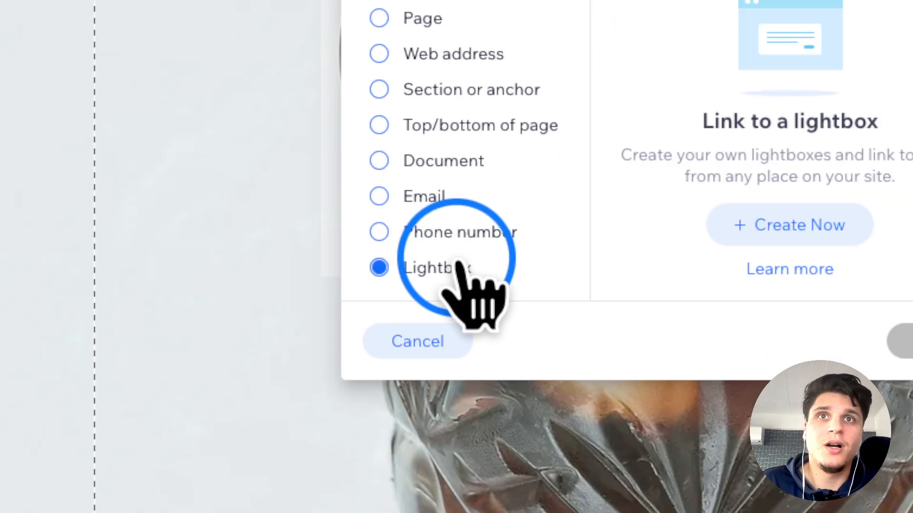
{"action": "left_click", "coordinate": [459, 234]}
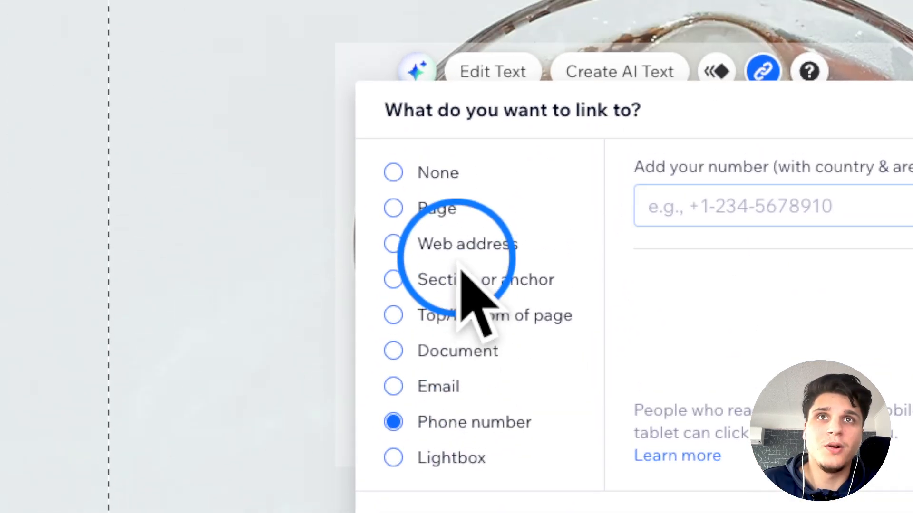
{"action": "left_click", "coordinate": [468, 245]}
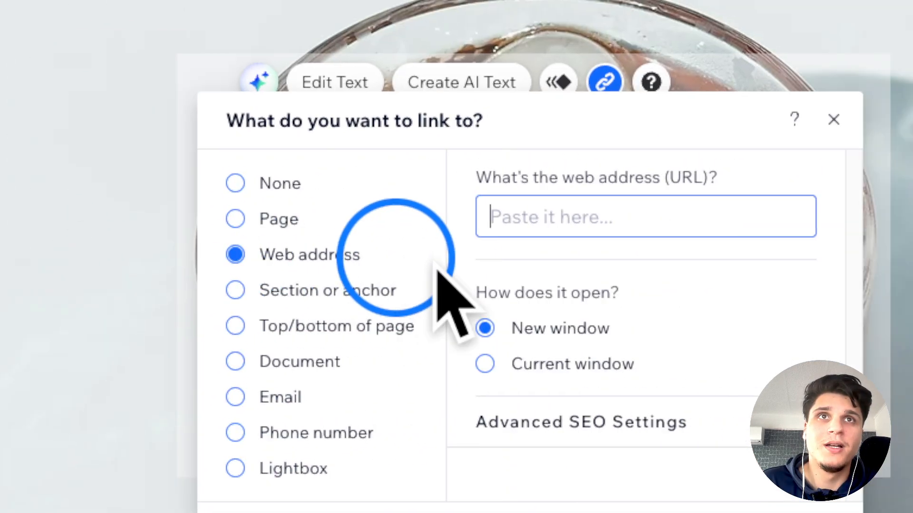
{"action": "type", "text": "Ω"}
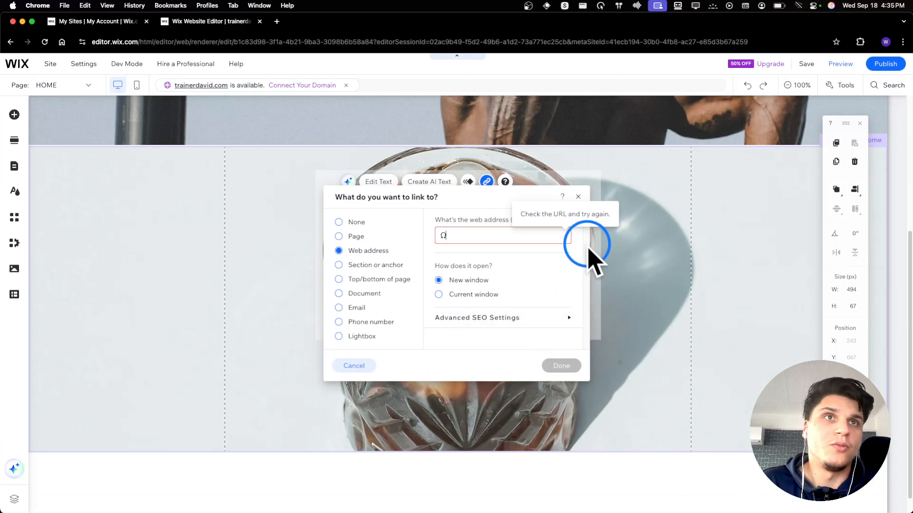
{"action": "left_click", "coordinate": [577, 196]}
Step: Link the Start Now button to the top of the page
{"action": "left_click", "coordinate": [472, 296]}
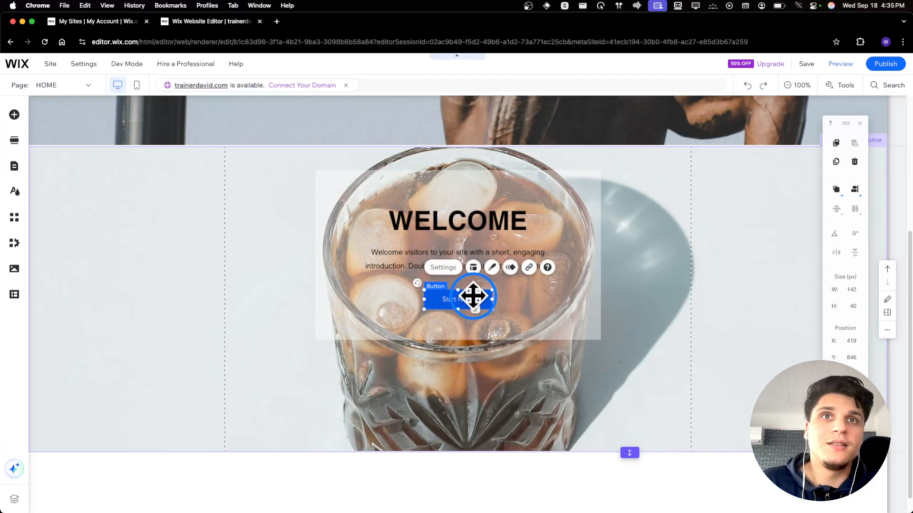
{"action": "left_click", "coordinate": [529, 268]}
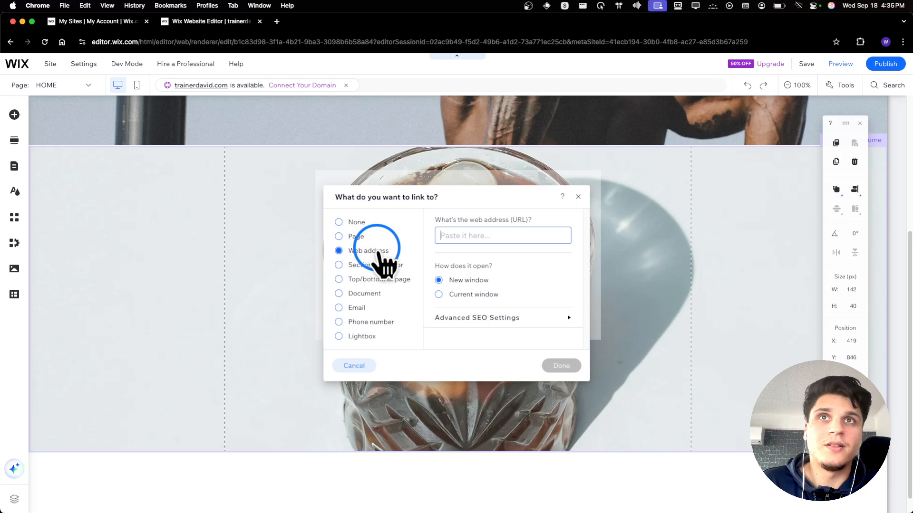
{"action": "left_click", "coordinate": [386, 280]}
{"action": "left_click", "coordinate": [560, 366]}
Step: Examine the Start Now button's settings and its customizable design options, including borders, shadows and layout padding
{"action": "left_click", "coordinate": [452, 304]}
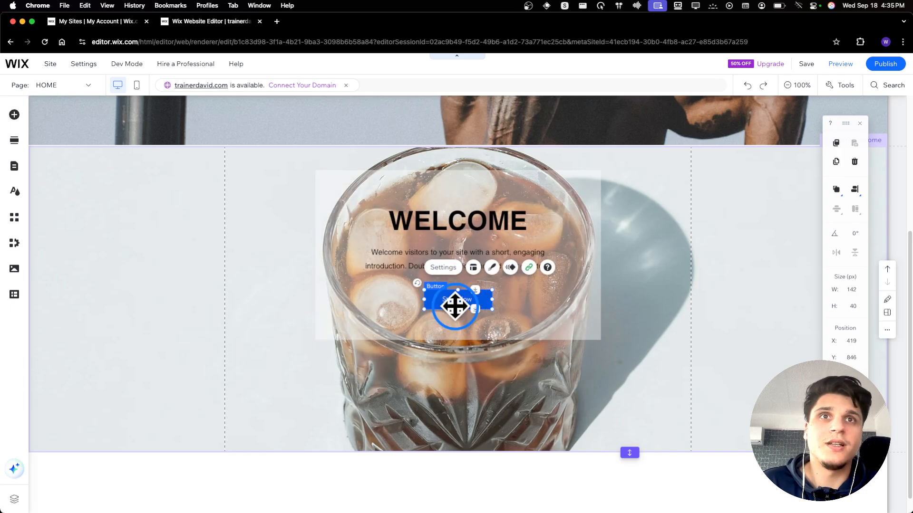
{"action": "double_click", "coordinate": [458, 288]}
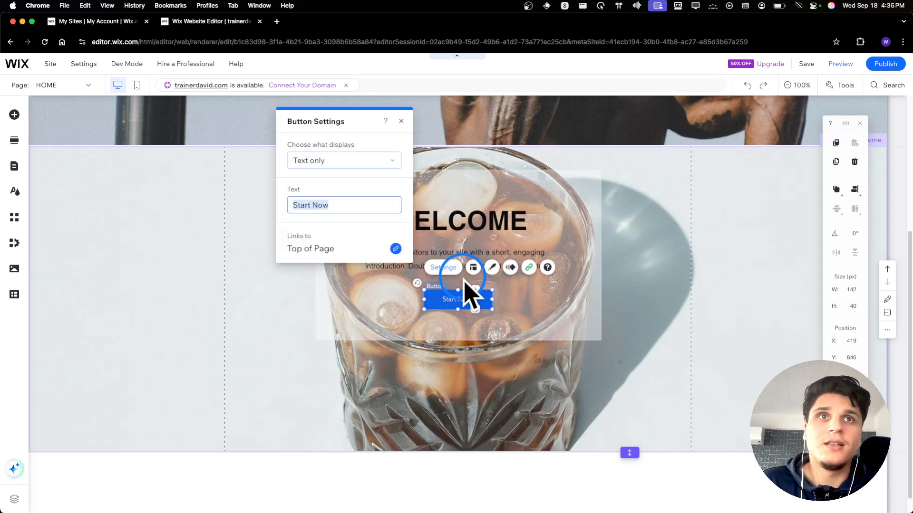
{"action": "left_click", "coordinate": [491, 267]}
{"action": "left_click", "coordinate": [335, 269]}
{"action": "left_click", "coordinate": [336, 353]}
{"action": "left_click", "coordinate": [321, 215]}
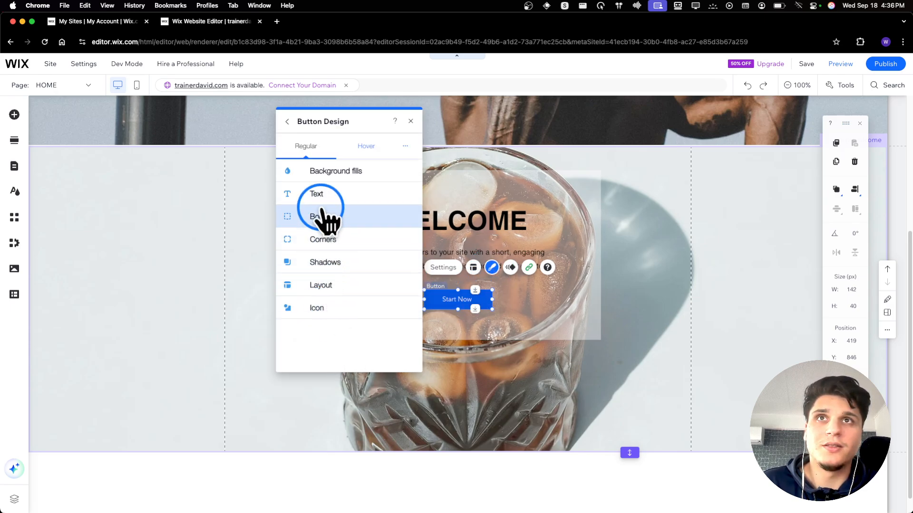
{"action": "left_click", "coordinate": [287, 261]}
{"action": "left_click", "coordinate": [288, 284]}
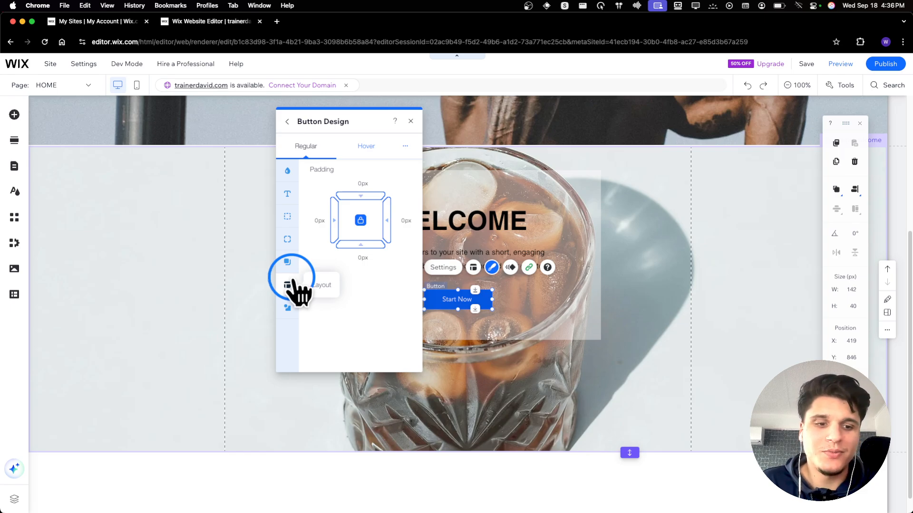
{"action": "left_click", "coordinate": [411, 120]}
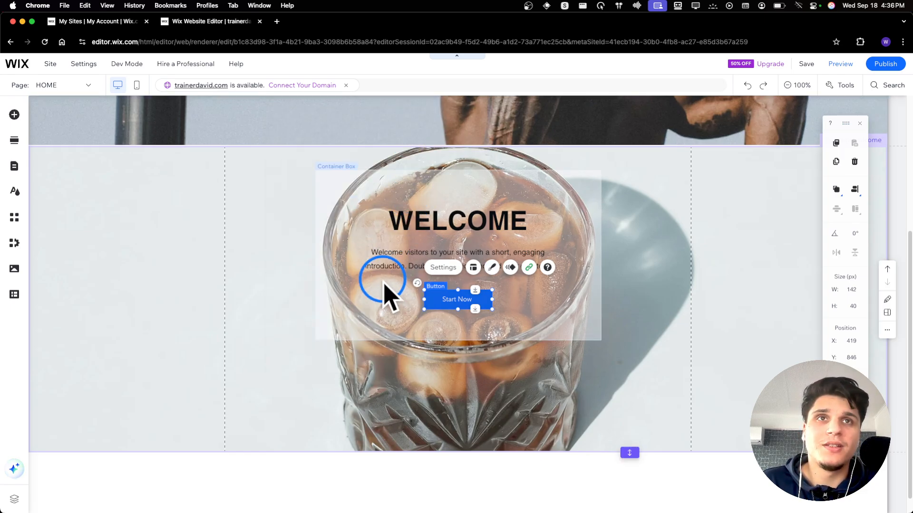